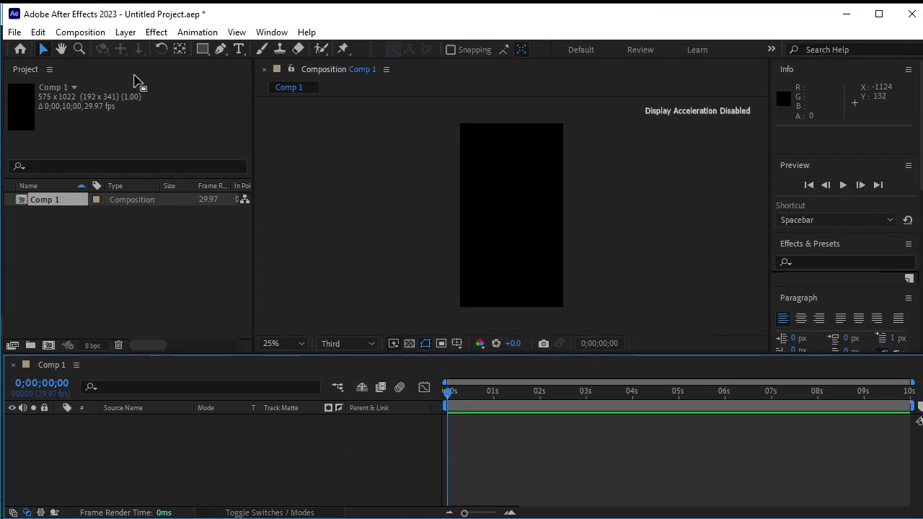
# Import the image file 1 from the AE Animation folder into the project
pyautogui.rightClick(79, 238)
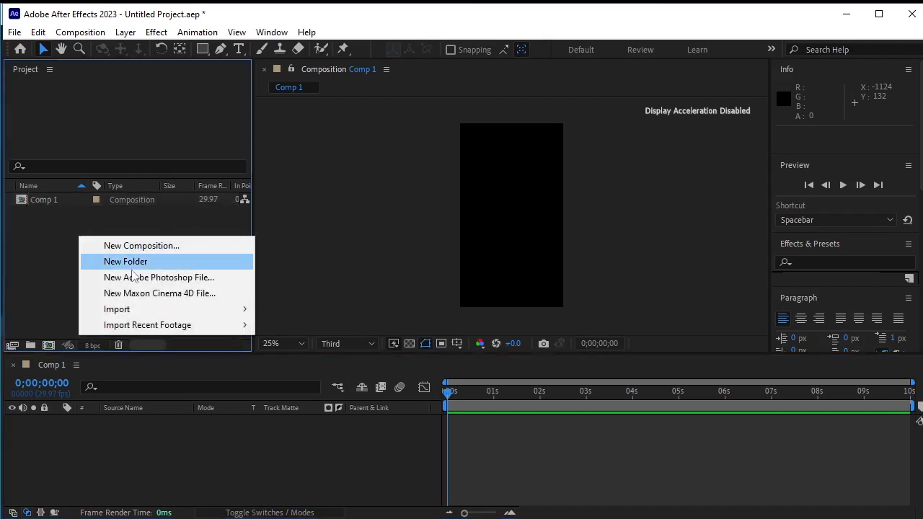
pyautogui.moveTo(215, 314)
pyautogui.click(296, 315)
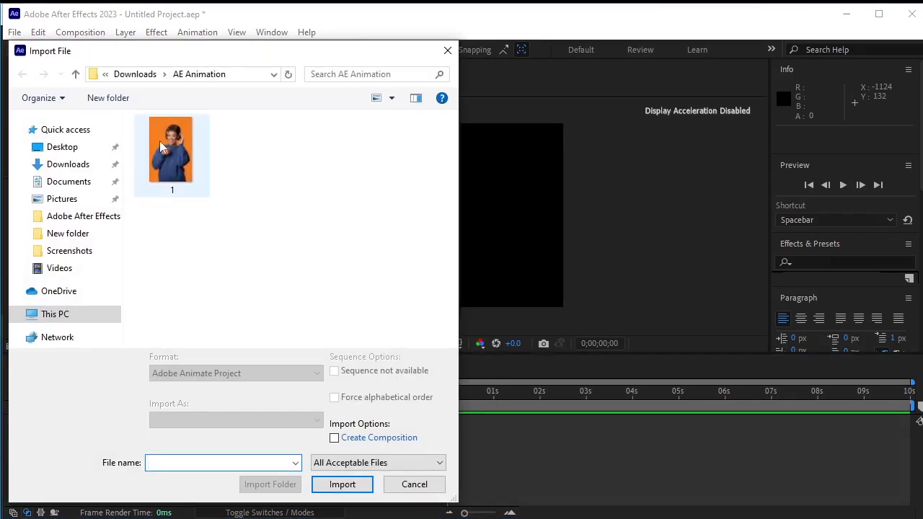
pyautogui.click(159, 141)
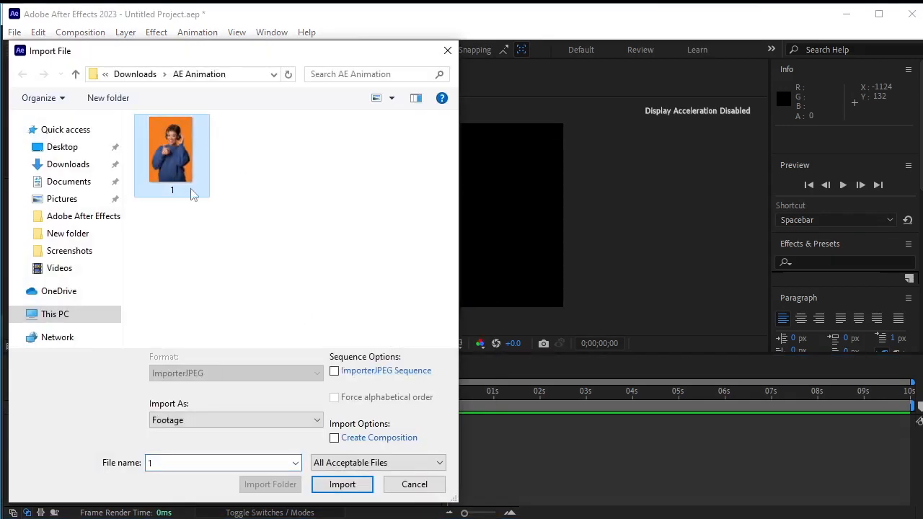
pyautogui.click(342, 484)
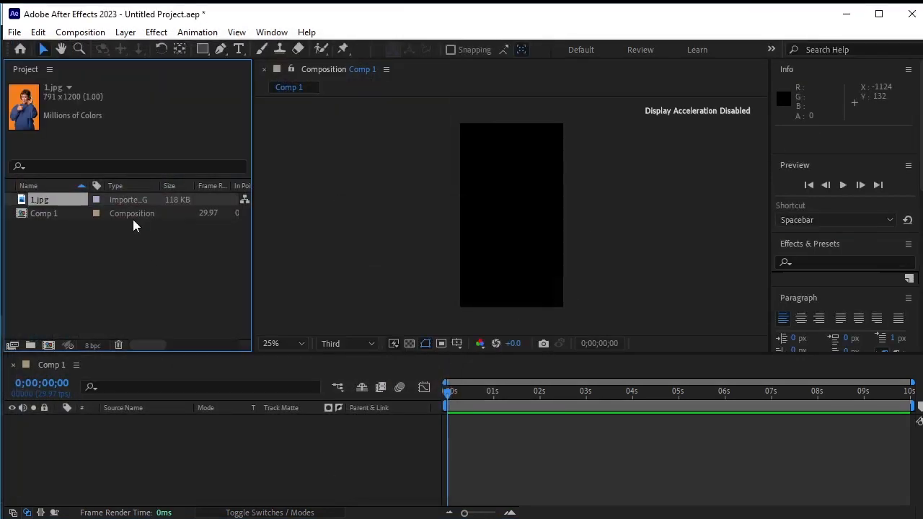
# Add 1.jpg to the composition and set its scale to 73%
pyautogui.moveTo(124, 203); pyautogui.dragTo(144, 455)
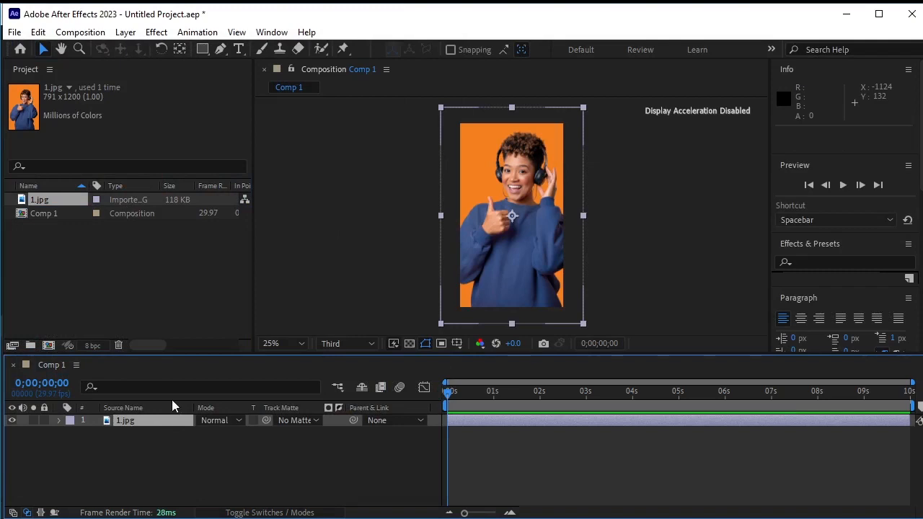
pyautogui.press('s')
pyautogui.click(238, 432)
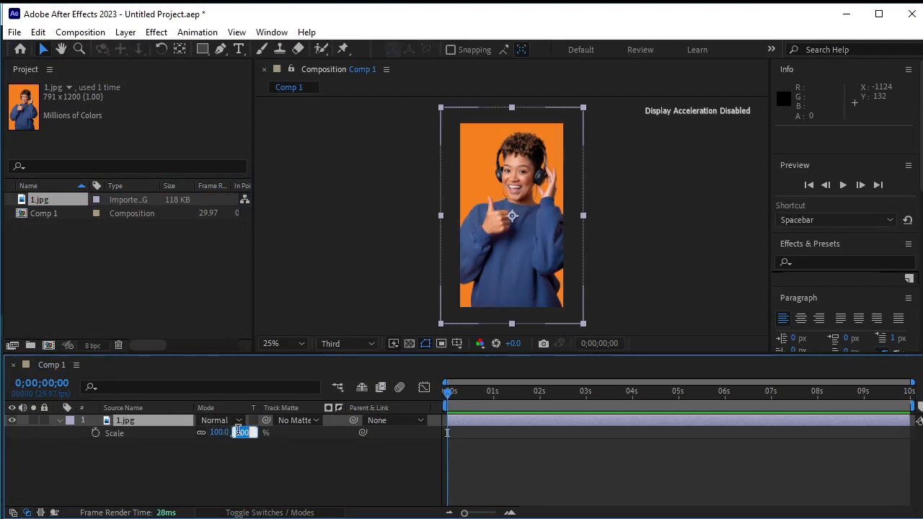
pyautogui.write('7')
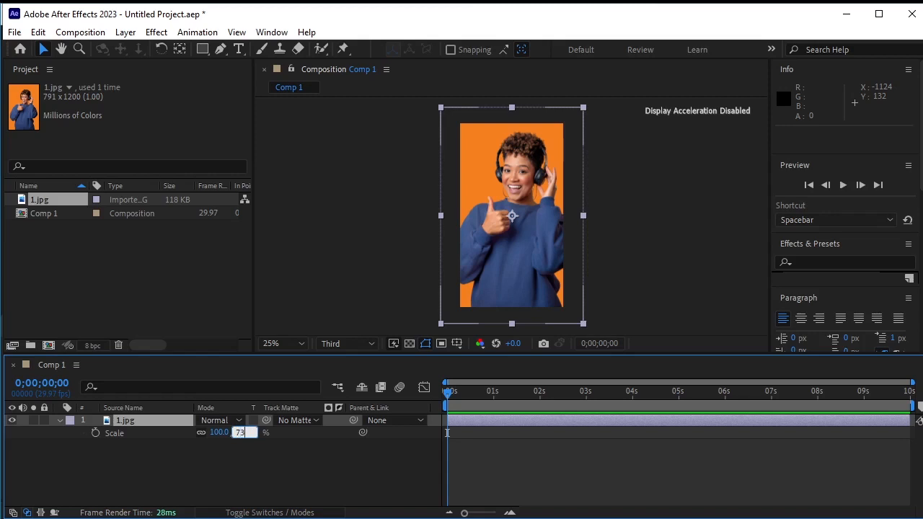
pyautogui.write('3')
pyautogui.press('Return')
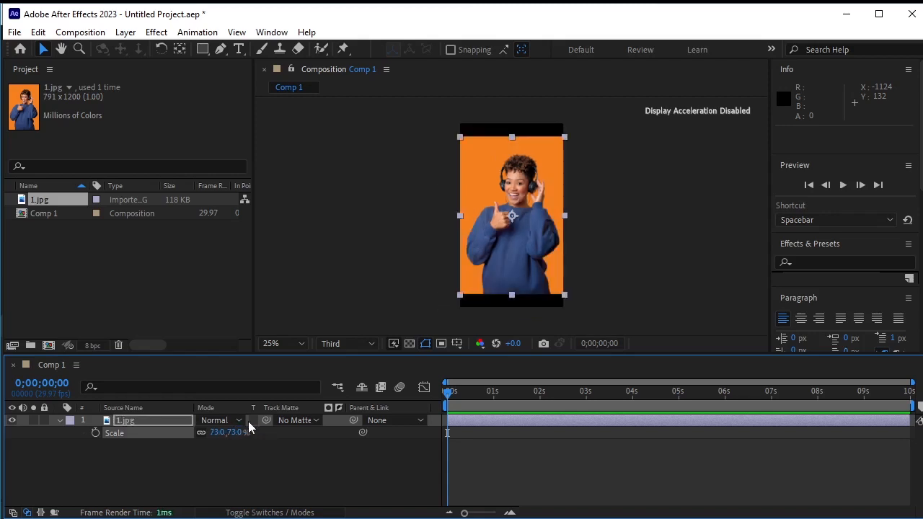
# Create a solid colored with the photo's orange background via the eyedropper and place it beneath the photo layer
pyautogui.click(303, 480)
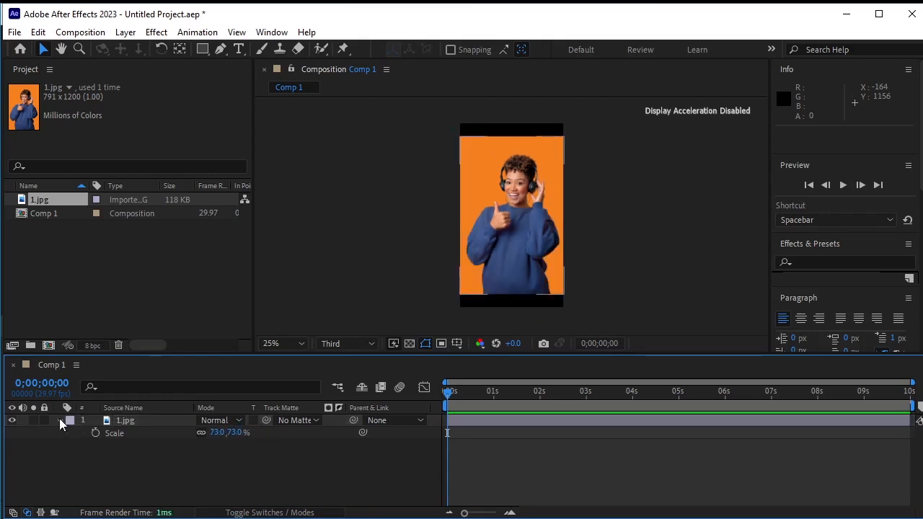
pyautogui.click(61, 421)
pyautogui.click(127, 33)
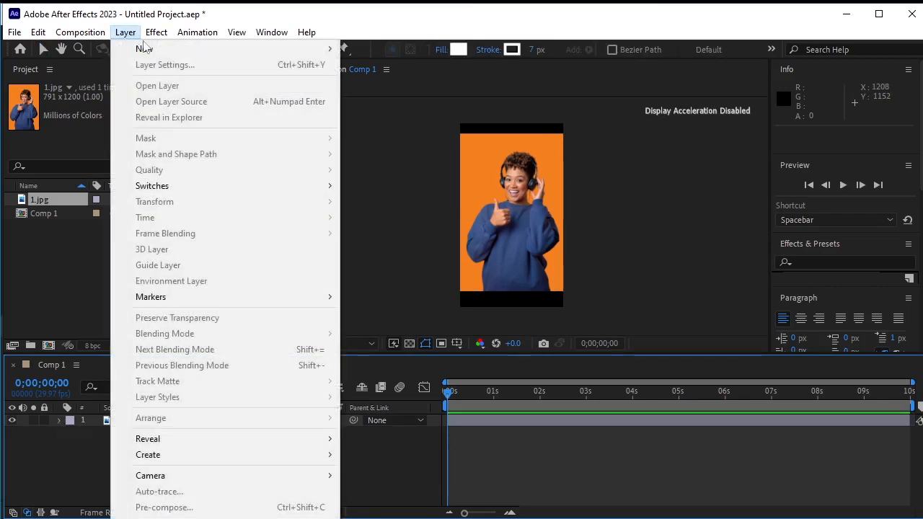
pyautogui.moveTo(193, 56)
pyautogui.click(373, 64)
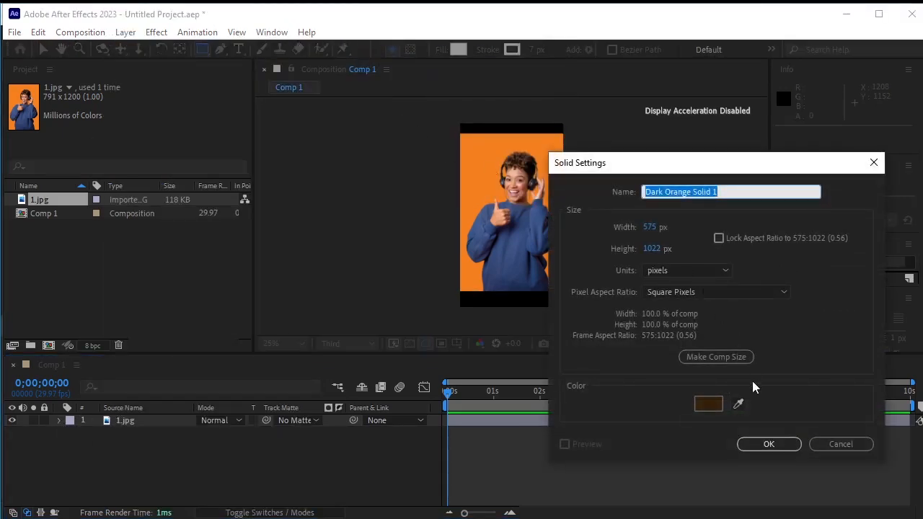
pyautogui.click(738, 406)
pyautogui.click(486, 139)
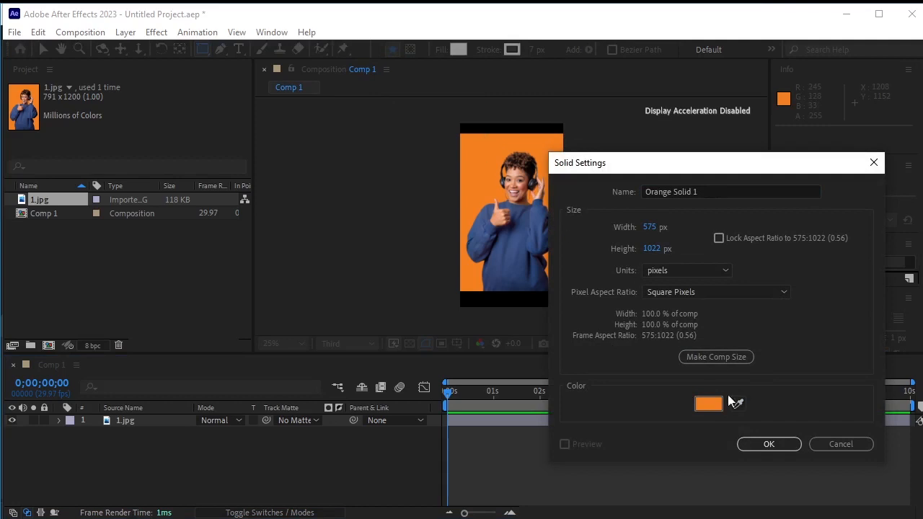
pyautogui.click(748, 445)
pyautogui.moveTo(122, 426); pyautogui.dragTo(128, 450)
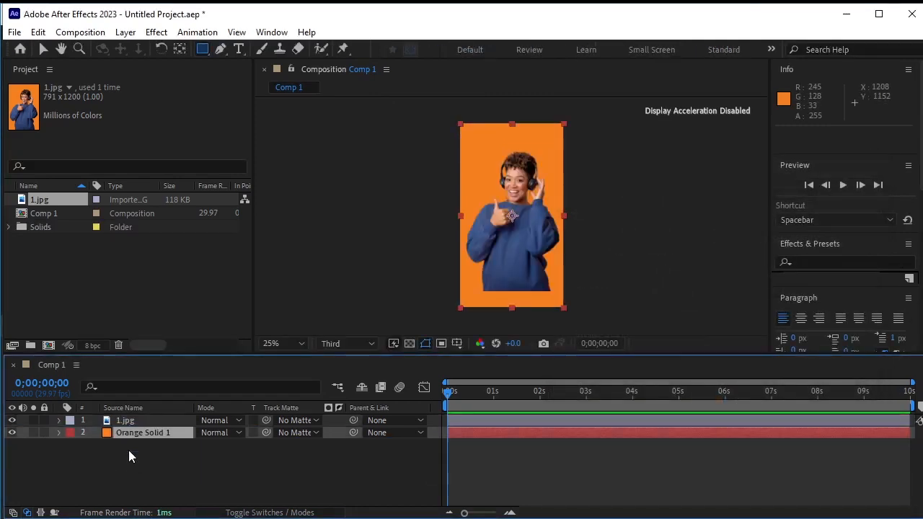
# Lock the orange solid and the photo layers
pyautogui.click(203, 462)
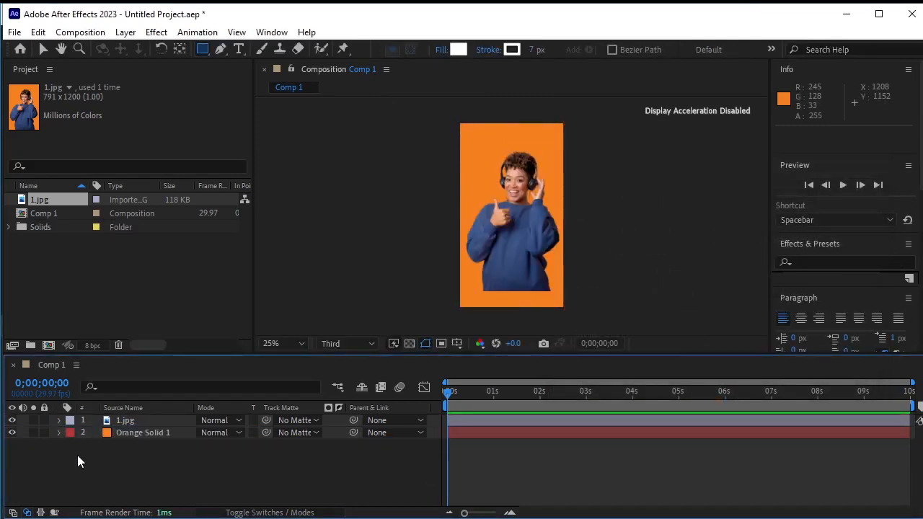
pyautogui.click(44, 432)
pyautogui.click(44, 420)
# Draw a white rectangle across the bottom of the composition with the Rectangle tool
pyautogui.click(199, 49)
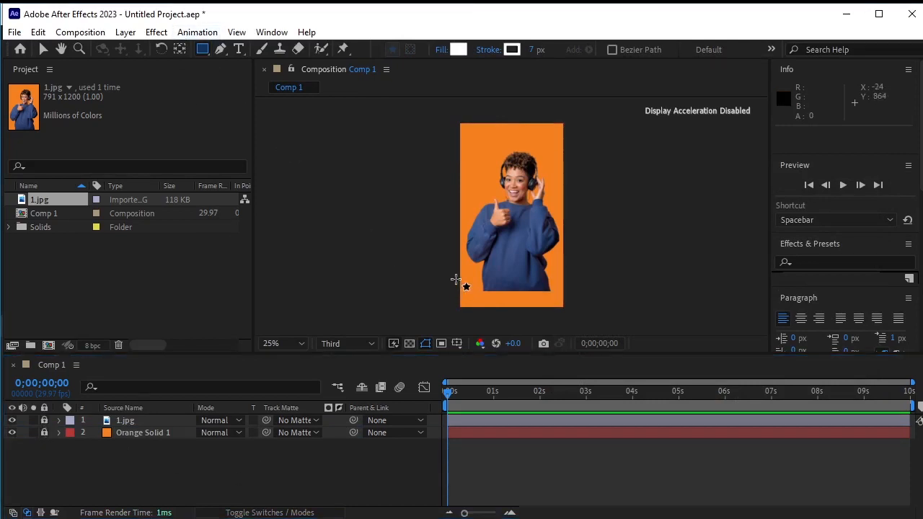
pyautogui.moveTo(459, 273); pyautogui.dragTo(568, 309)
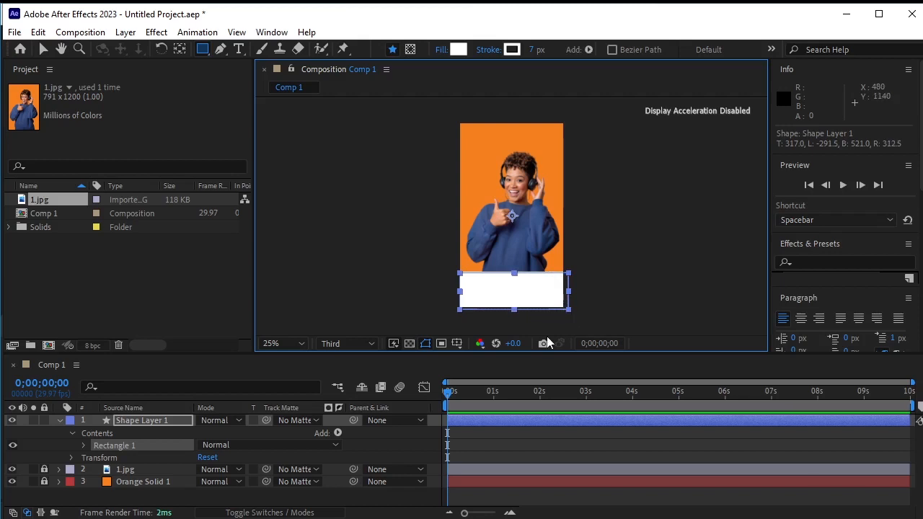
# Stretch the bottom rectangle vertically to about 108% so its top meets the photo's lower edge
pyautogui.press('v')
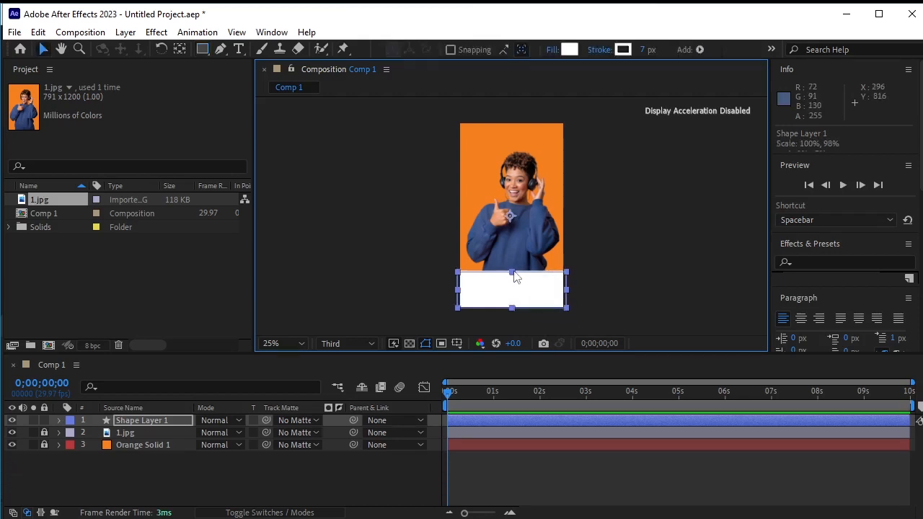
pyautogui.moveTo(513, 273); pyautogui.dragTo(514, 278)
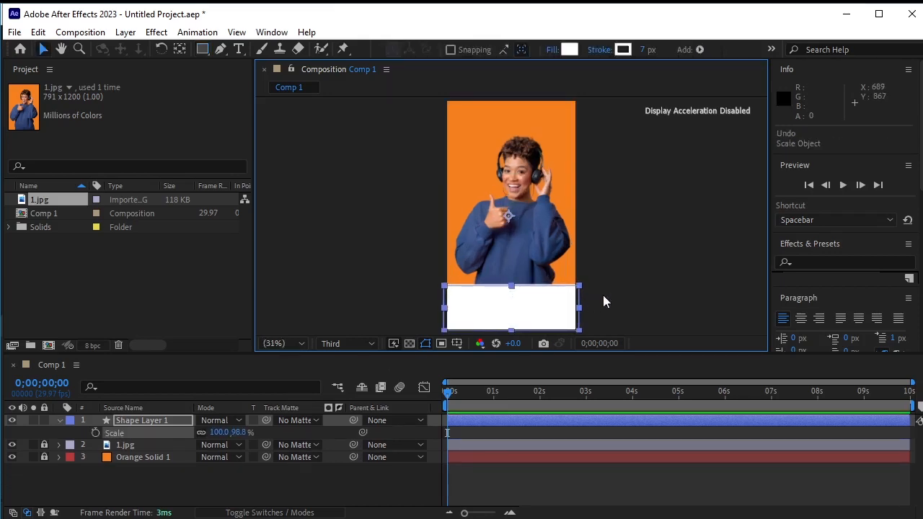
pyautogui.click(602, 301)
pyautogui.click(510, 310)
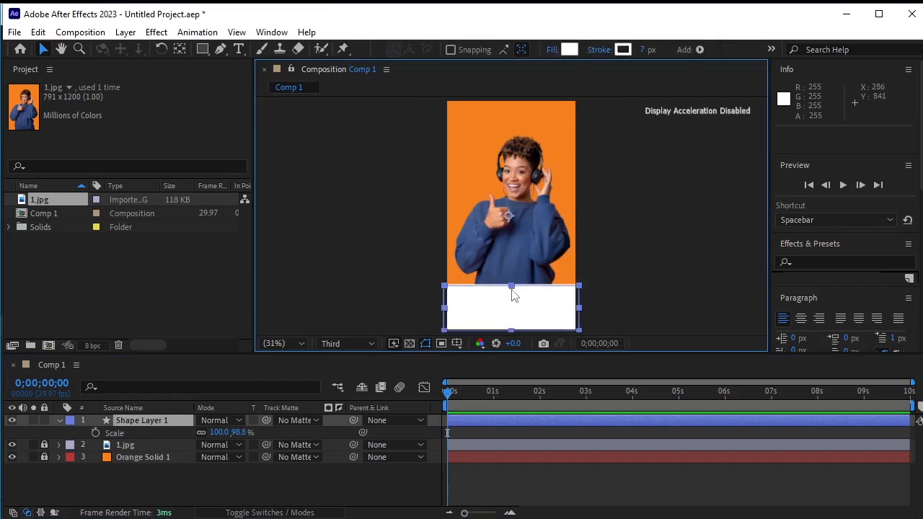
pyautogui.moveTo(512, 291); pyautogui.dragTo(511, 297)
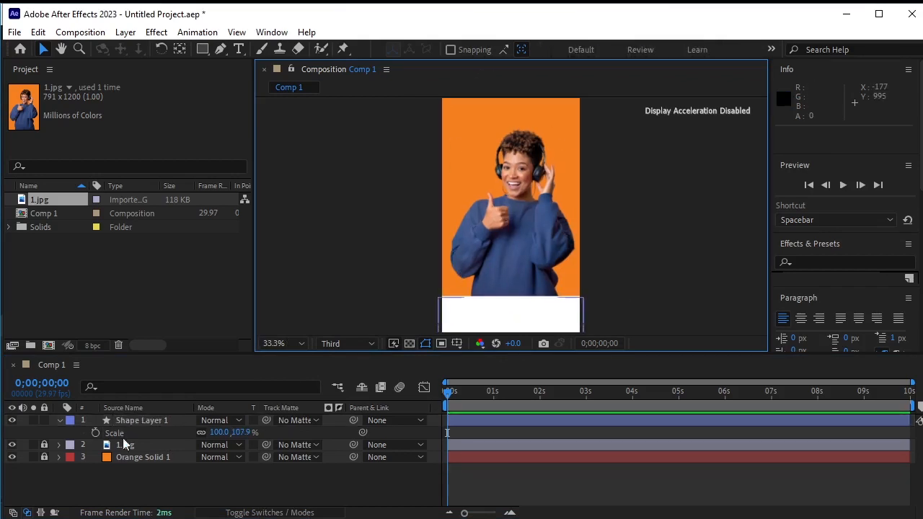
pyautogui.click(59, 420)
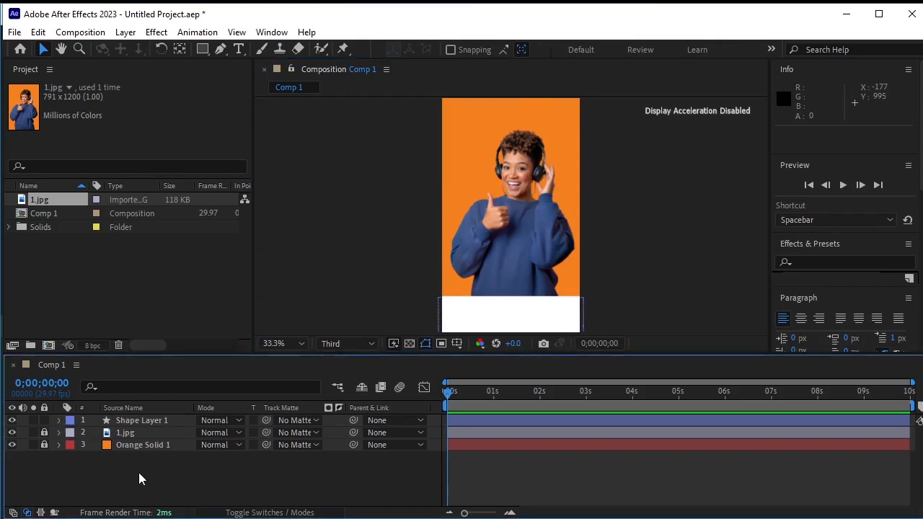
# Draw a tall rectangle over the woman and set its fill to none, leaving only the white stroke
pyautogui.click(212, 48)
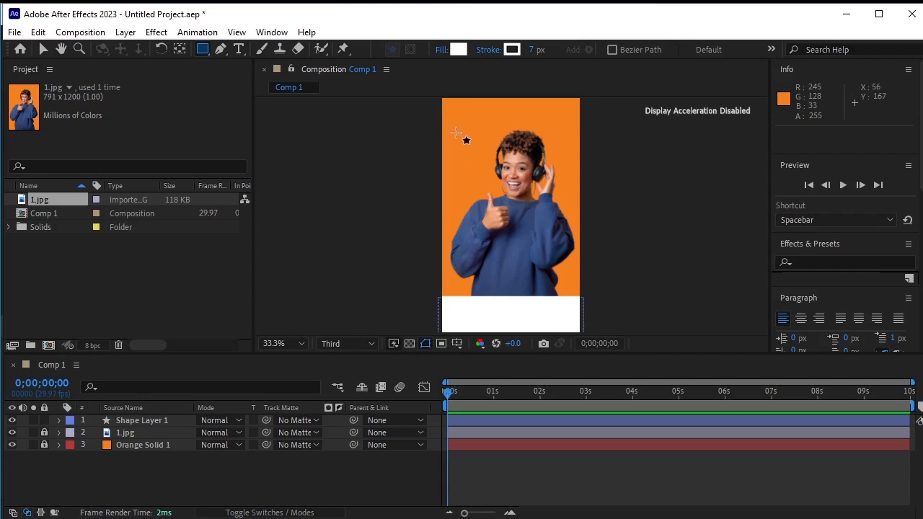
pyautogui.moveTo(457, 133); pyautogui.dragTo(563, 330)
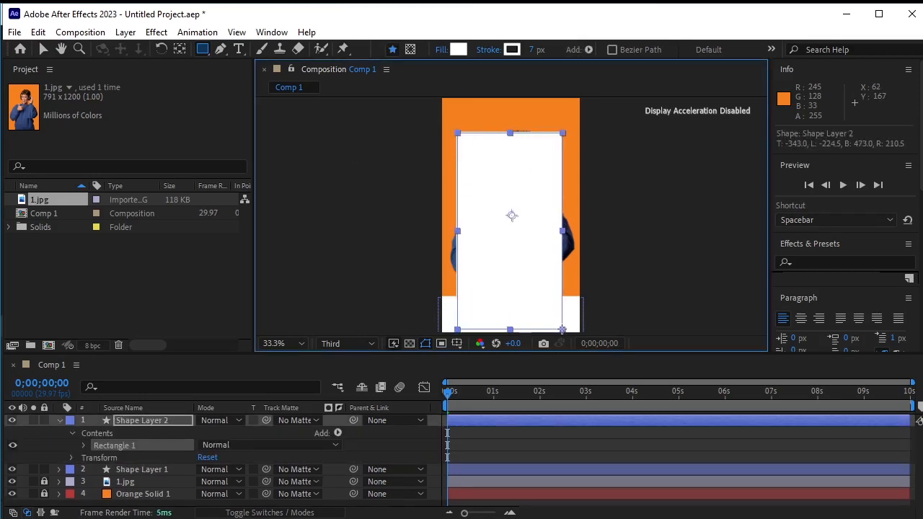
pyautogui.click(440, 52)
pyautogui.click(388, 325)
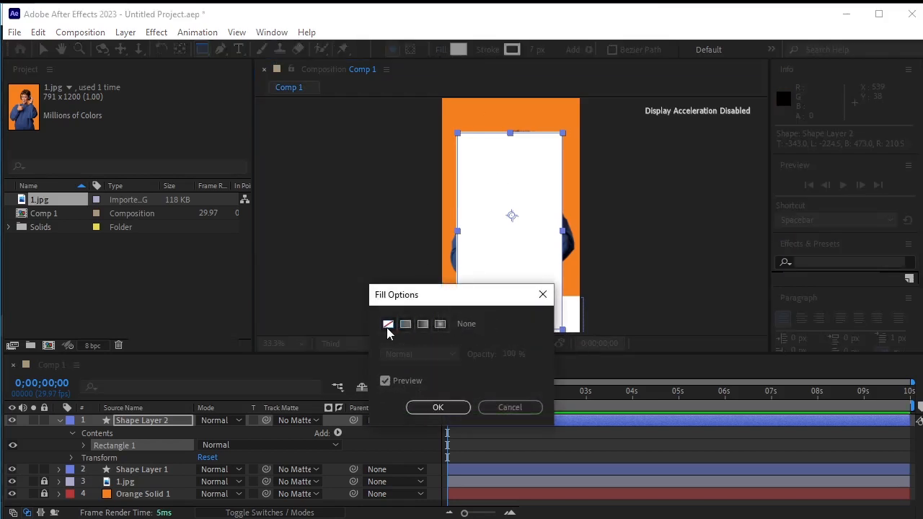
pyautogui.click(438, 408)
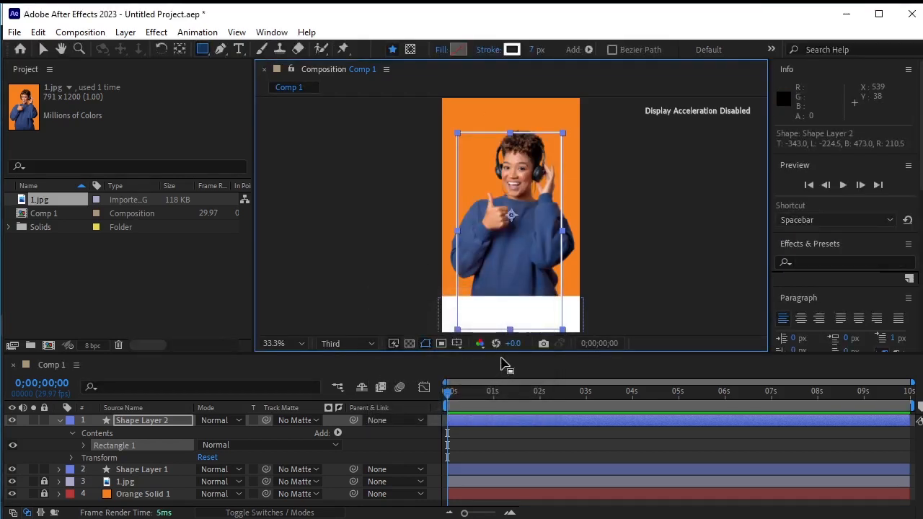
# Extend the outline rectangle's top edge slightly upward
pyautogui.click(43, 49)
pyautogui.moveTo(510, 133); pyautogui.dragTo(512, 128)
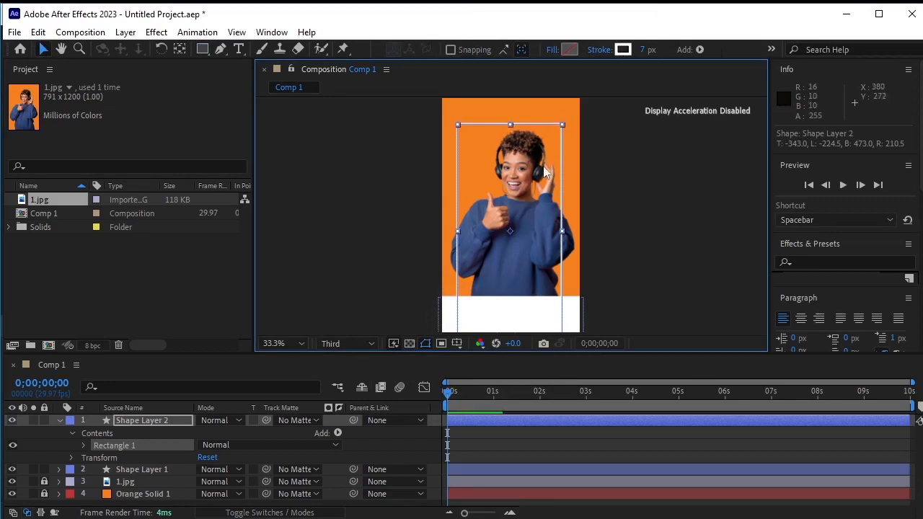
pyautogui.click(621, 233)
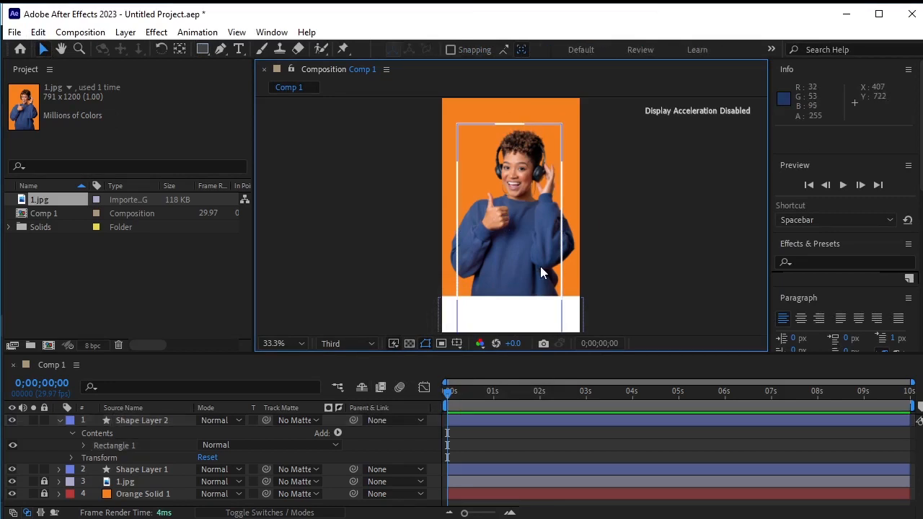
# Narrow the bottom white rectangle horizontally to about 73% width to fit inside the outline frame
pyautogui.scroll(-2, 541, 267)
pyautogui.scroll(2, 540, 268)
pyautogui.moveTo(526, 295); pyautogui.dragTo(526, 259)
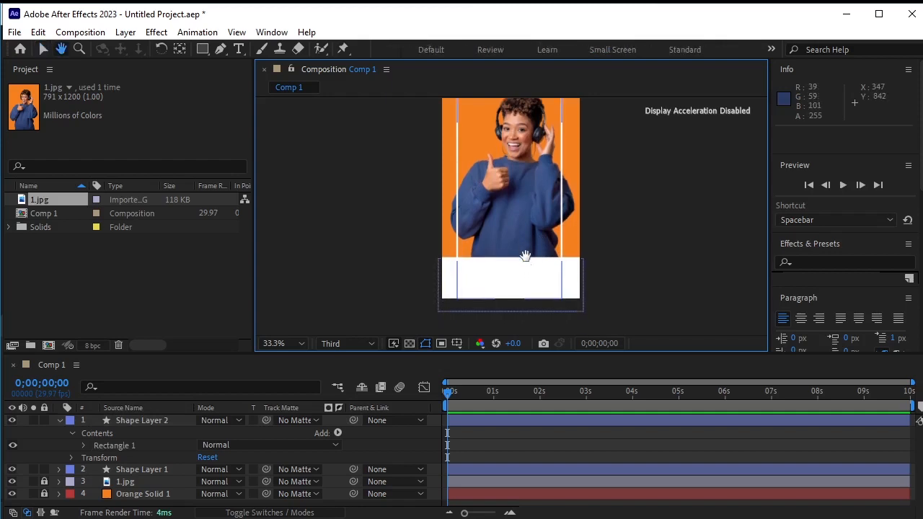
pyautogui.click(575, 287)
pyautogui.moveTo(583, 284); pyautogui.dragTo(564, 290)
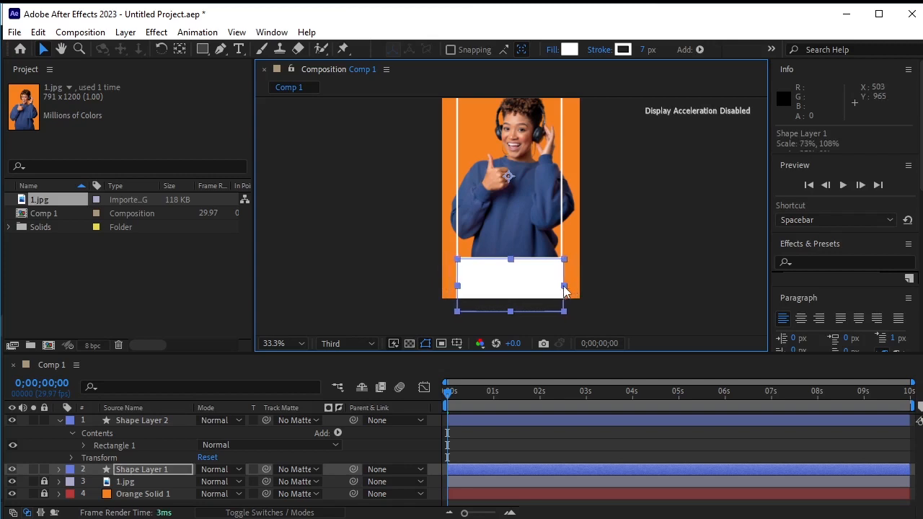
pyautogui.click(615, 278)
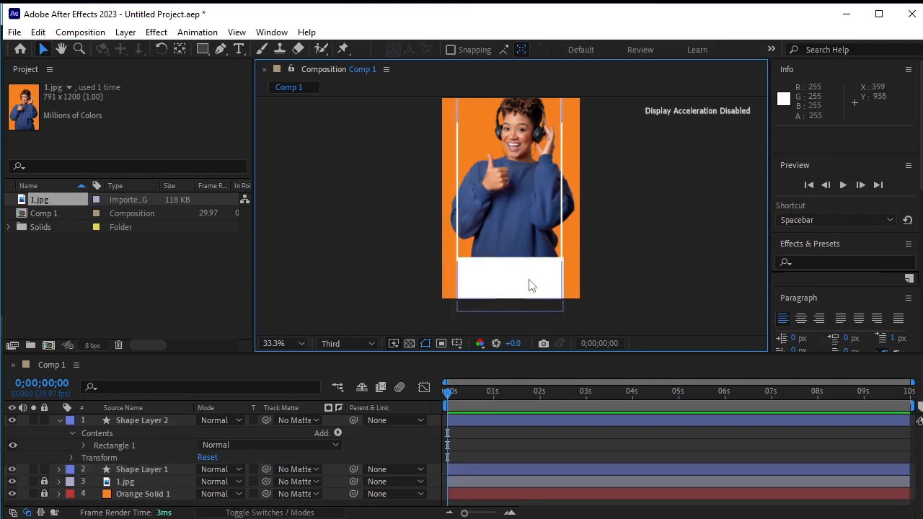
# Zoom in and refine the bottom rectangle's width to about 72% so its sides align with the outline frame
pyautogui.scroll(3, 527, 279)
pyautogui.scroll(-4, 533, 286)
pyautogui.scroll(2, 533, 284)
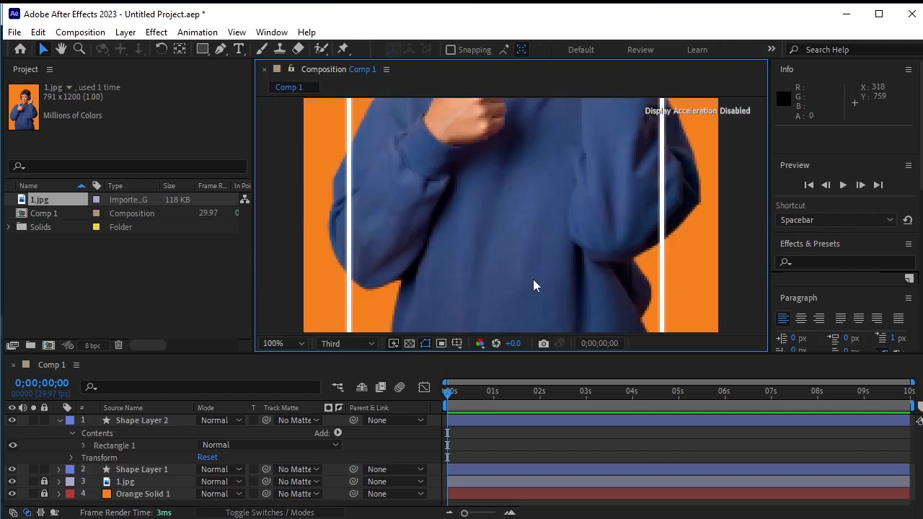
pyautogui.moveTo(533, 284); pyautogui.dragTo(529, 143)
pyautogui.press('v')
pyautogui.click(569, 251)
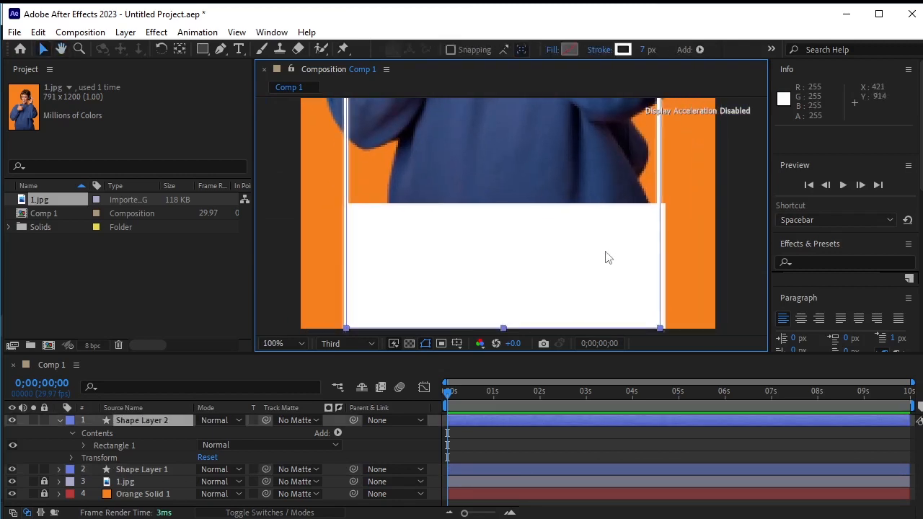
pyautogui.click(124, 470)
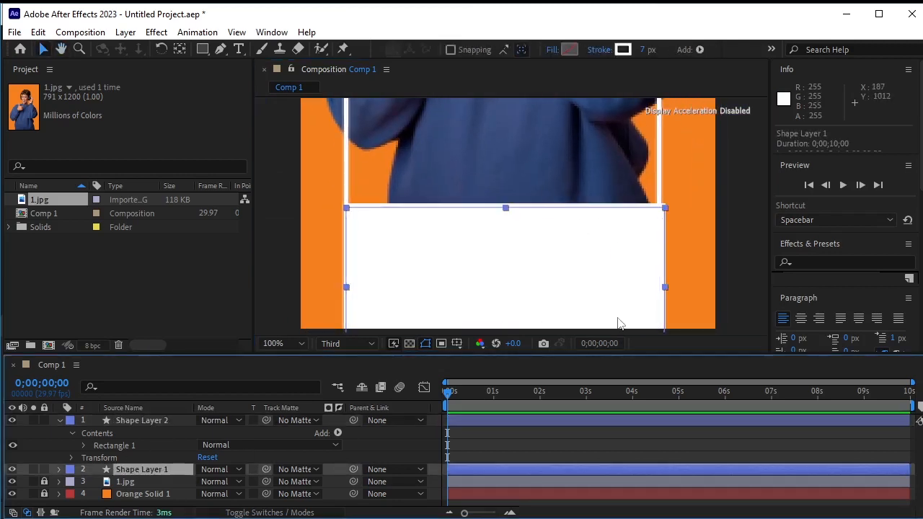
pyautogui.click(664, 290)
pyautogui.moveTo(665, 291); pyautogui.dragTo(663, 292)
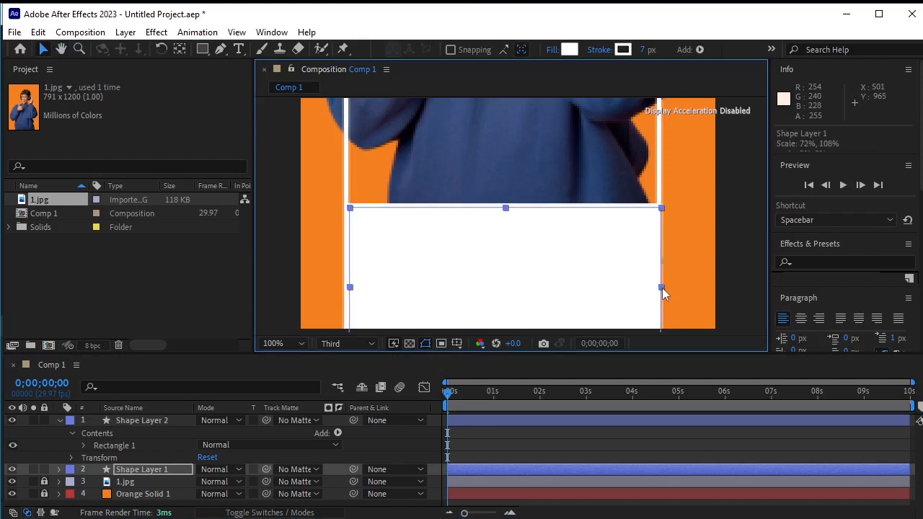
# Draw a short horizontal line with the Pen tool inside the outline frame's top-left corner
pyautogui.click(282, 266)
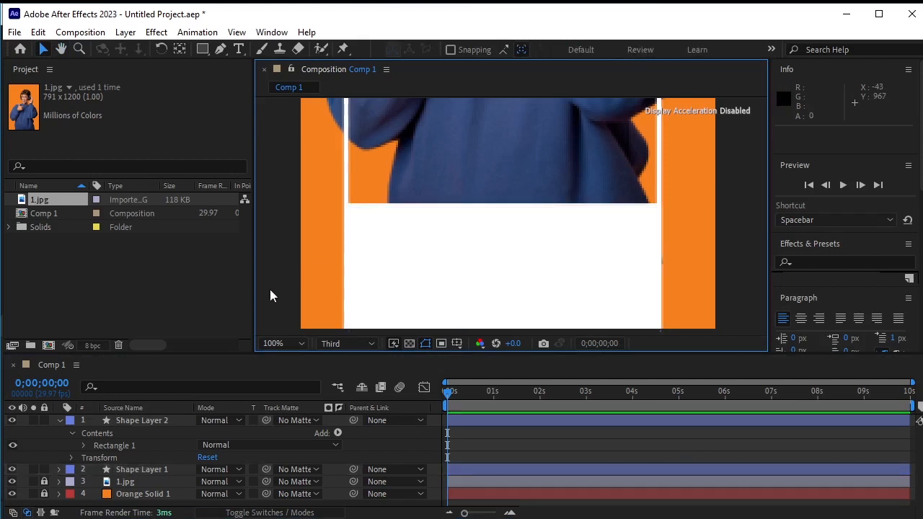
pyautogui.click(297, 345)
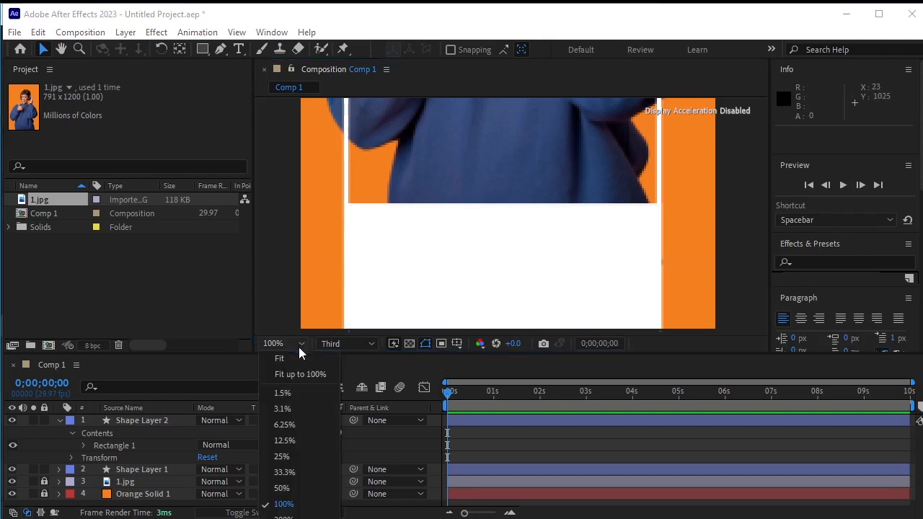
pyautogui.click(298, 362)
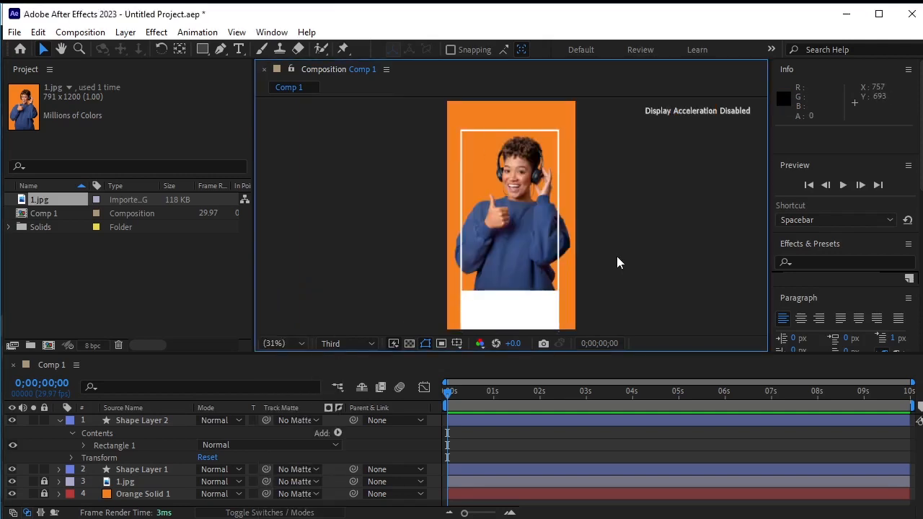
pyautogui.click(60, 420)
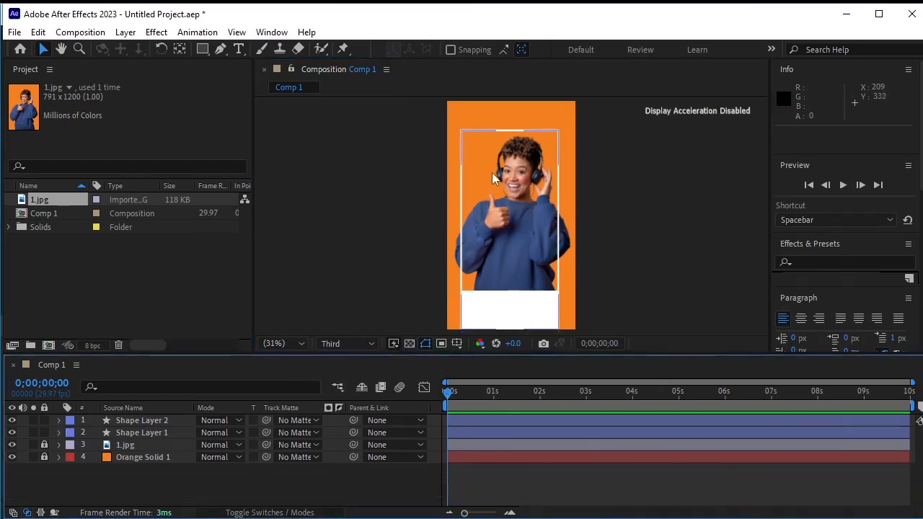
pyautogui.scroll(4, 492, 172)
pyautogui.moveTo(453, 141); pyautogui.dragTo(449, 260)
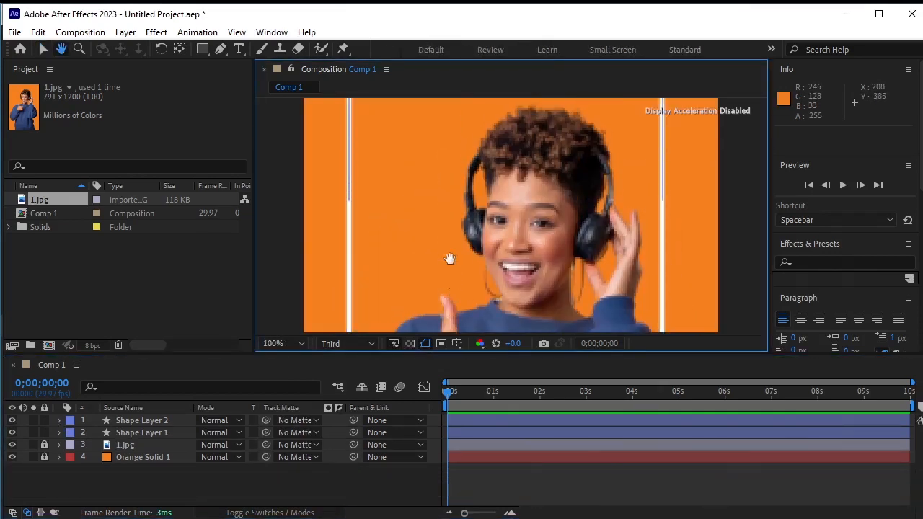
pyautogui.moveTo(422, 151); pyautogui.dragTo(421, 260)
pyautogui.moveTo(420, 209); pyautogui.dragTo(424, 176)
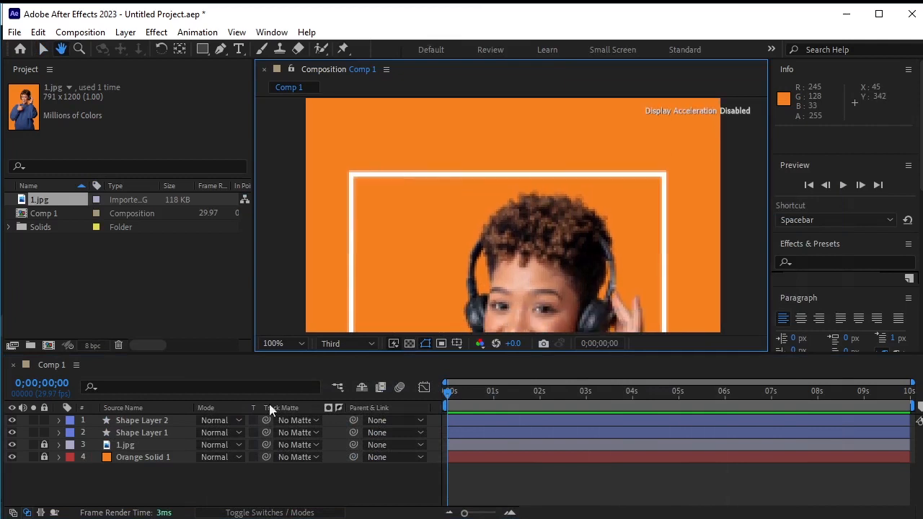
pyautogui.click(239, 483)
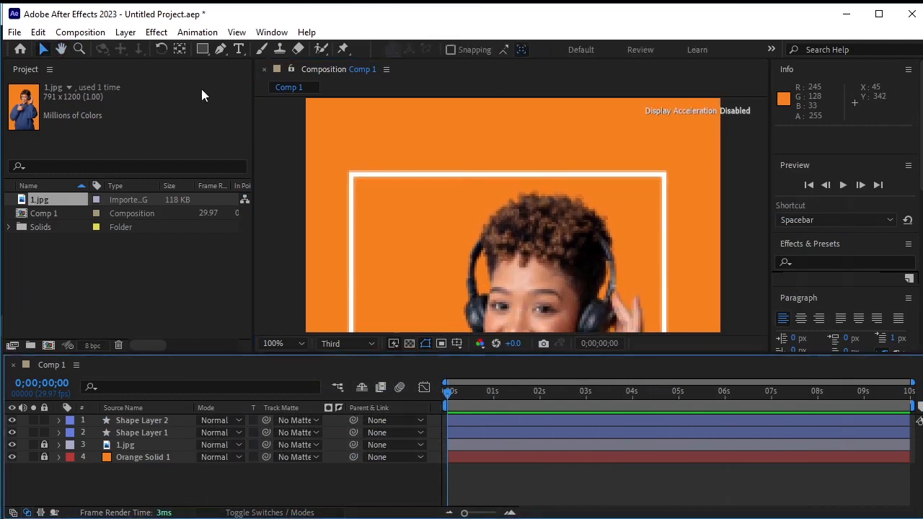
pyautogui.click(220, 49)
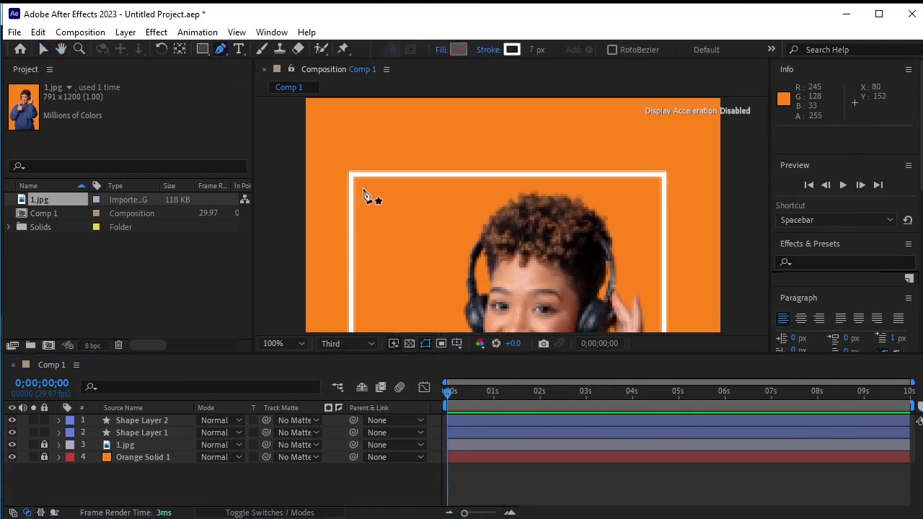
pyautogui.click(364, 188)
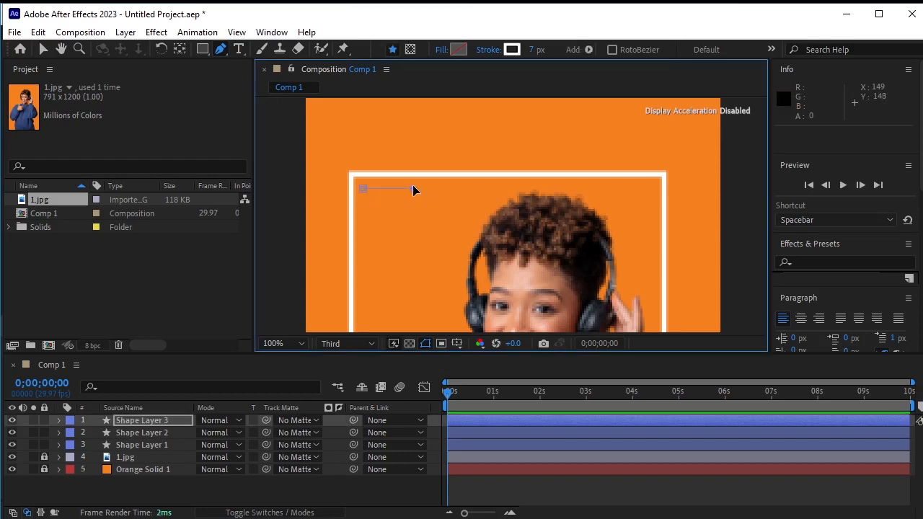
pyautogui.click(413, 188)
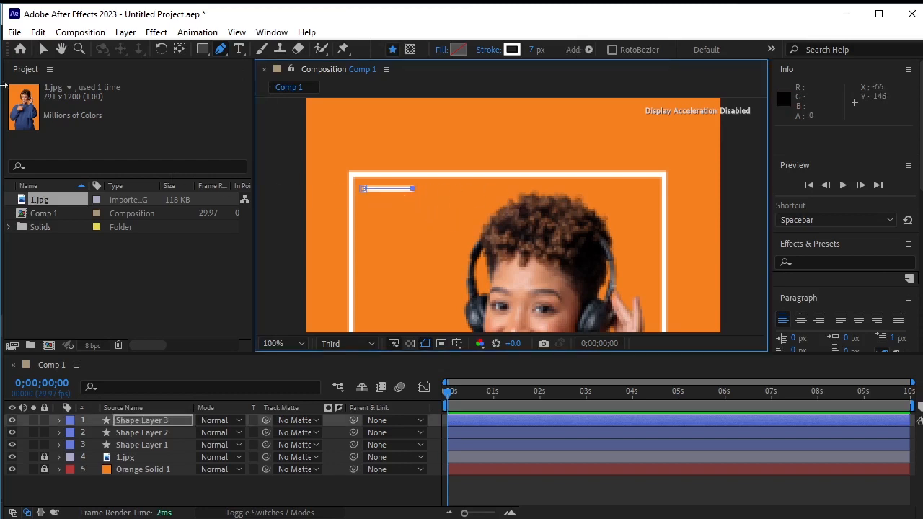
# Set the line's stroke width to 5 px
pyautogui.click(45, 48)
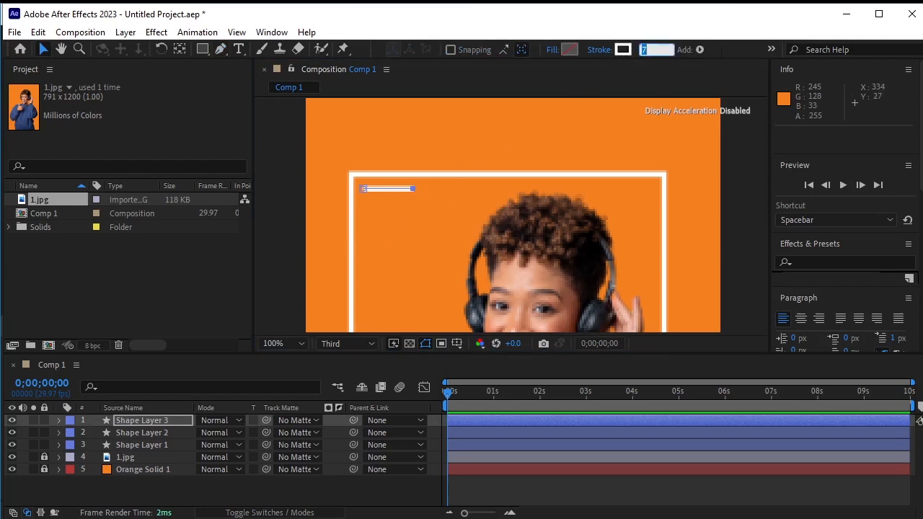
pyautogui.write('5')
pyautogui.press('Return')
# Duplicate the line twice, nudging each copy down below the previous one to form three stacked dashes
pyautogui.click(298, 217)
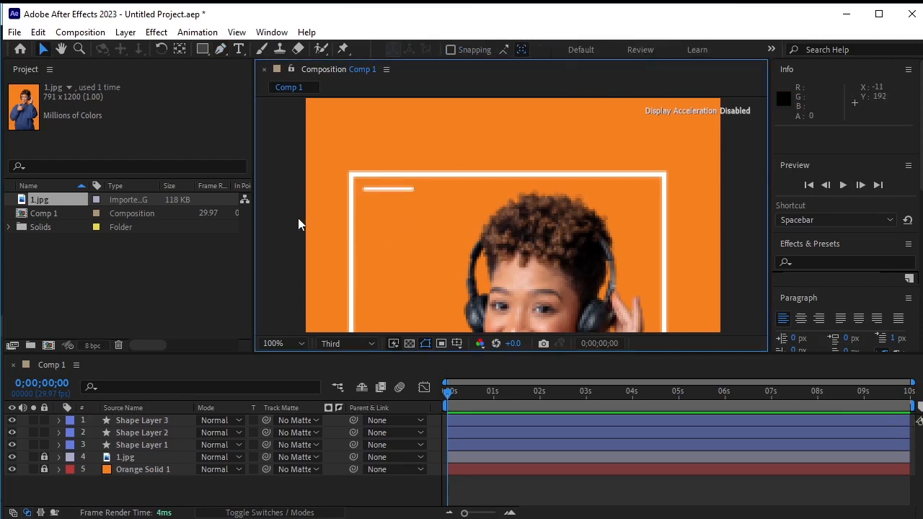
pyautogui.click(400, 191)
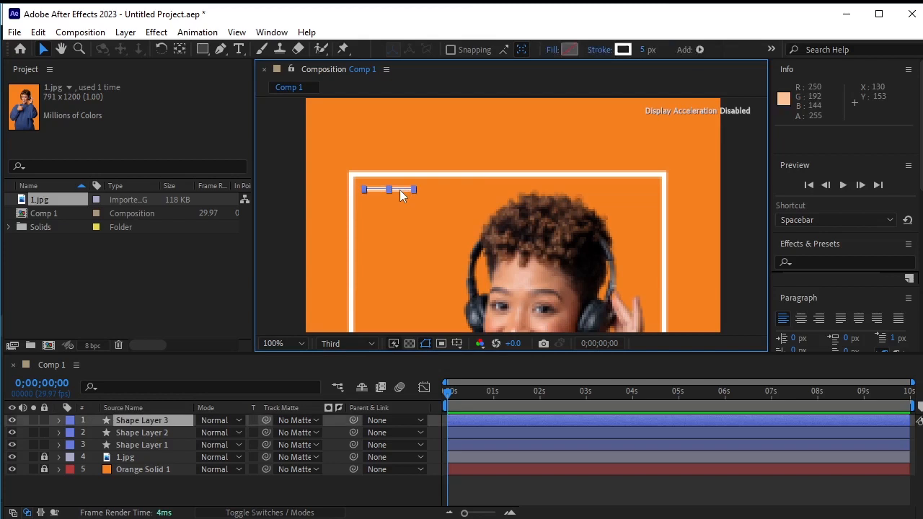
pyautogui.hotkey('ctrl', 'd')
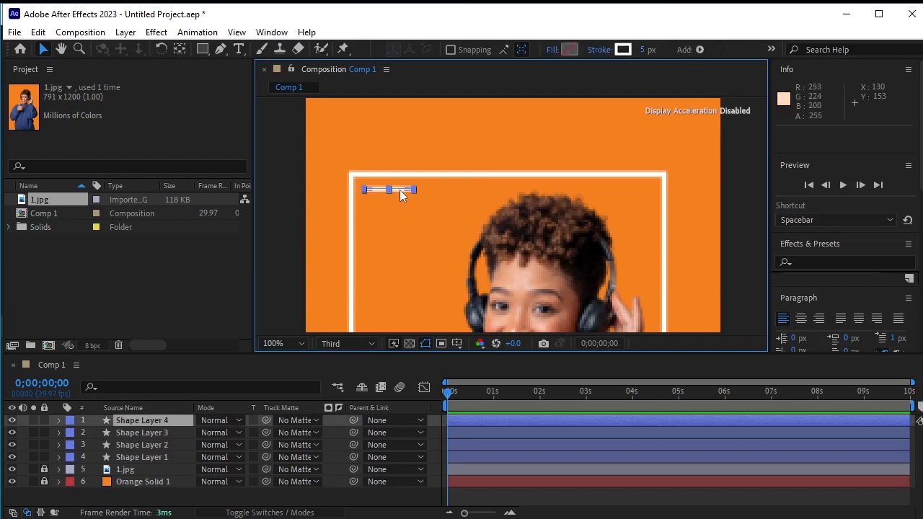
pyautogui.press('Down')
pyautogui.press('Down')
pyautogui.press('Down')
pyautogui.press('Down')
pyautogui.press('Down')
pyautogui.press('Down')
pyautogui.press('Down')
pyautogui.press('Down')
pyautogui.press('Down')
pyautogui.press('Down')
pyautogui.press('Down')
pyautogui.press('Down')
pyautogui.press('Down')
pyautogui.press('Down')
pyautogui.press('Down')
pyautogui.press('Down')
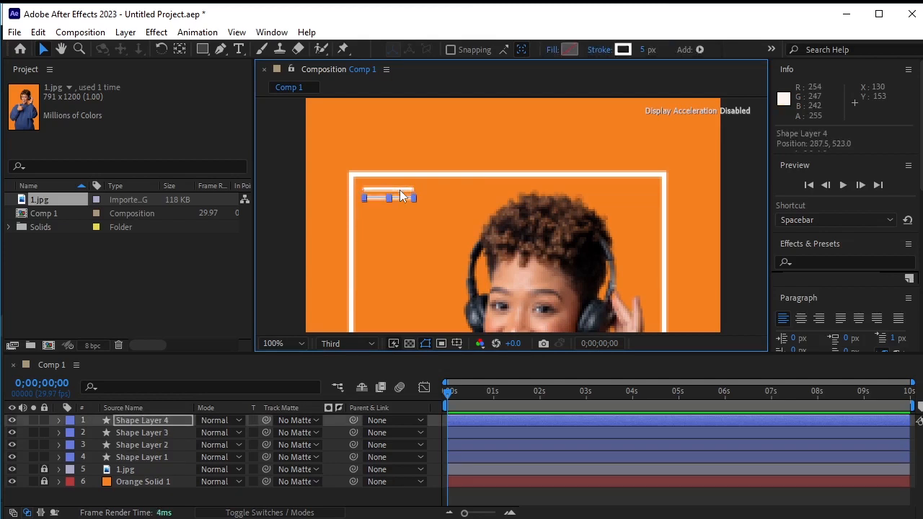
pyautogui.press('Down')
pyautogui.hotkey('ctrl', 'd')
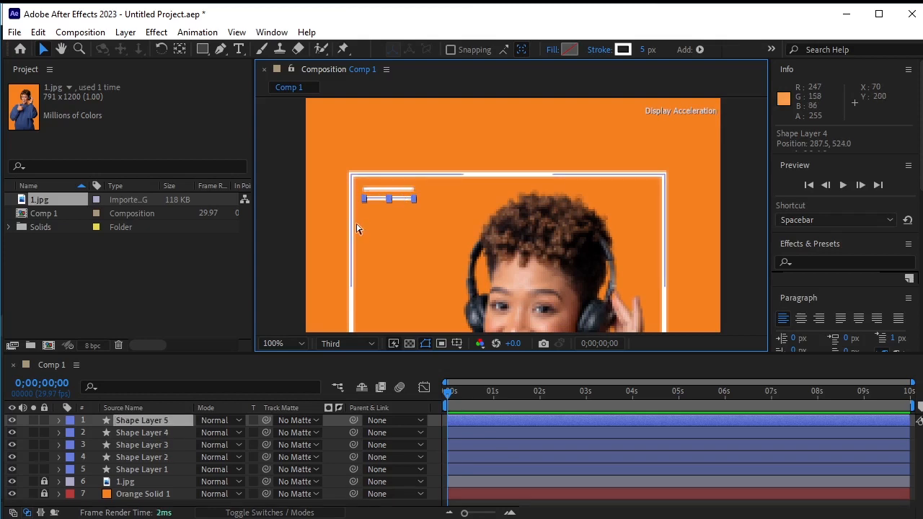
pyautogui.press('Down')
pyautogui.press('Down')
pyautogui.press('Down')
pyautogui.press('Down')
pyautogui.press('Down')
pyautogui.press('Down')
pyautogui.press('Down')
pyautogui.press('Down')
pyautogui.press('Down')
pyautogui.press('Down')
pyautogui.press('Down')
pyautogui.press('Down')
pyautogui.press('Down')
pyautogui.press('Down')
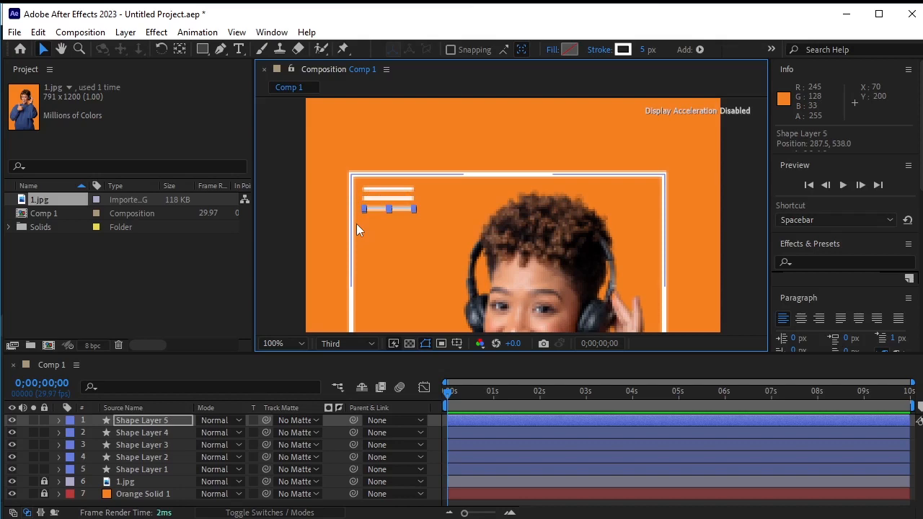
# Pre-compose the three dash line layers into a new composition
pyautogui.keyDown('shift'); pyautogui.click(164, 446); pyautogui.keyUp('shift')
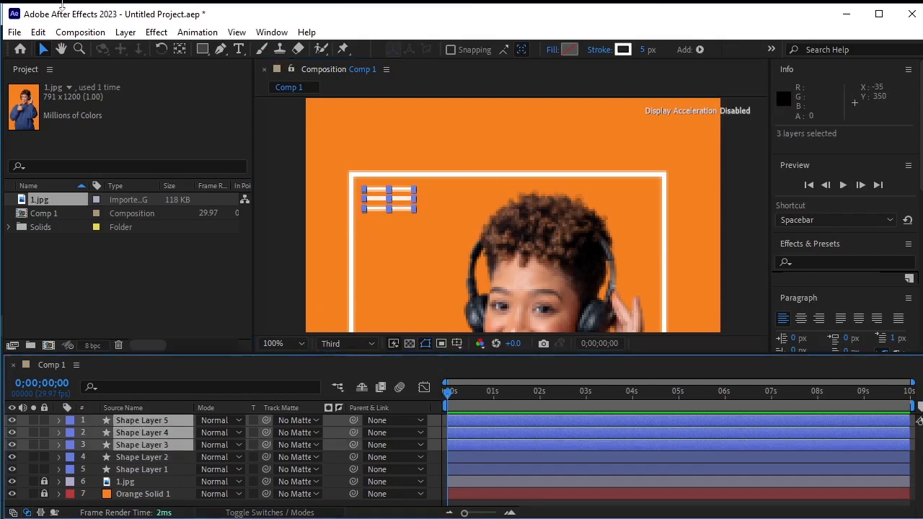
pyautogui.click(125, 32)
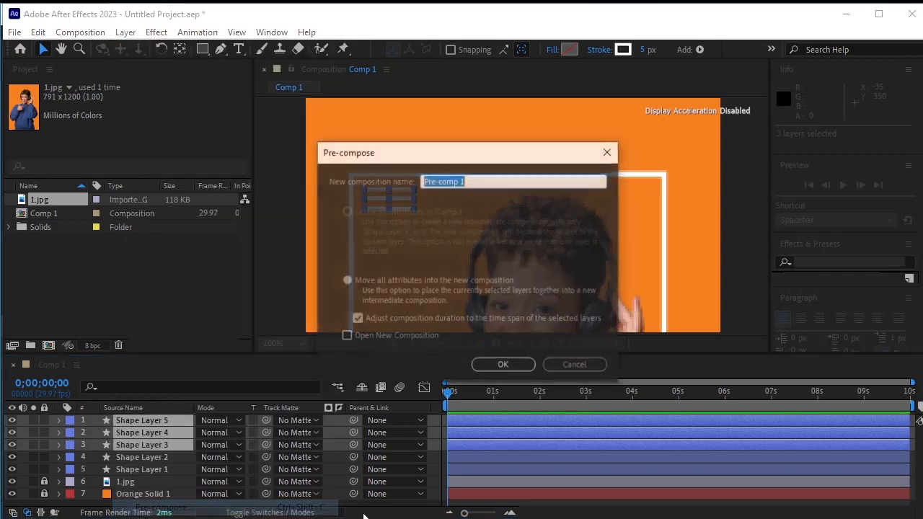
pyautogui.click(166, 503)
pyautogui.click(503, 366)
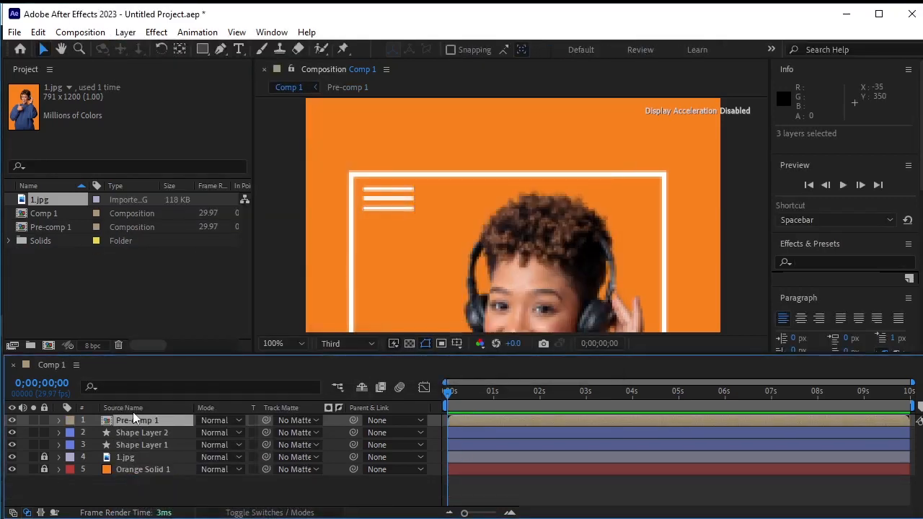
# Rename the pre-comp layer as Dashes and lock it
pyautogui.click(154, 420)
pyautogui.press('Return')
pyautogui.write('Dashes')
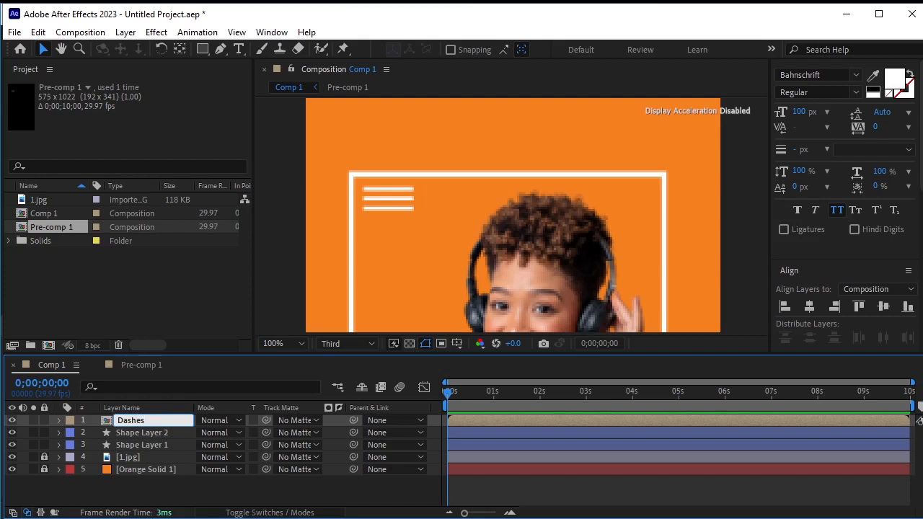
pyautogui.press('Return')
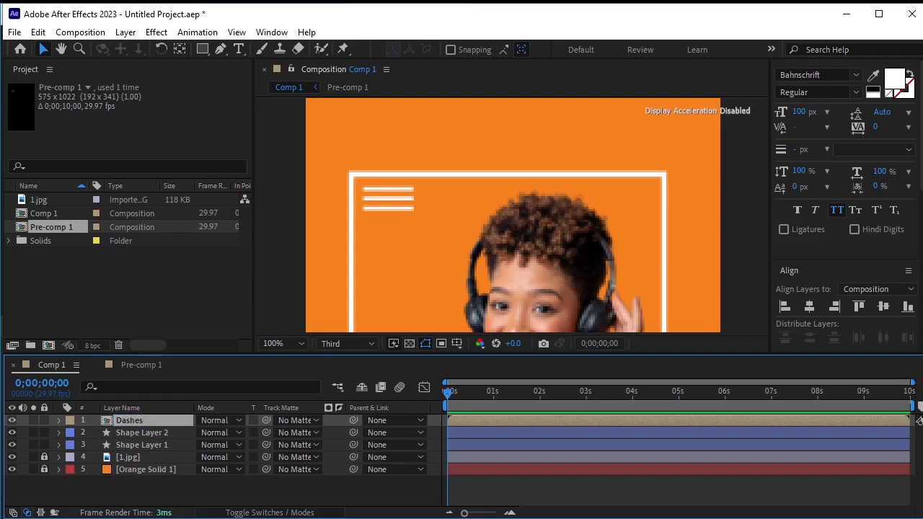
pyautogui.click(132, 480)
pyautogui.click(44, 420)
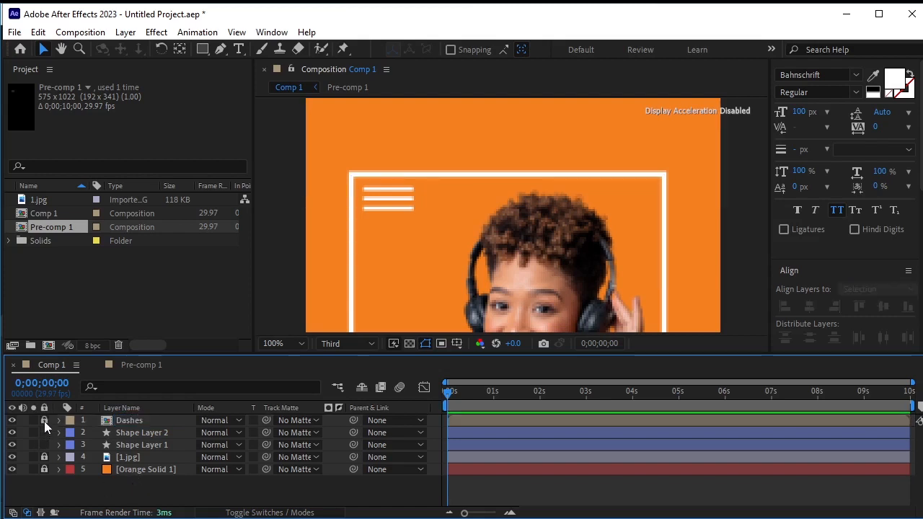
# Add a Trim Paths operator to the outline frame's shape layer
pyautogui.click(290, 345)
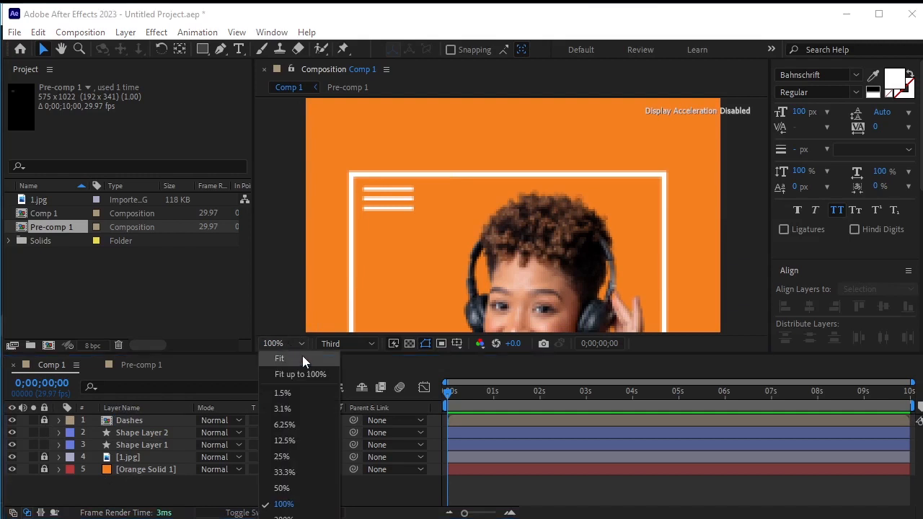
pyautogui.click(300, 356)
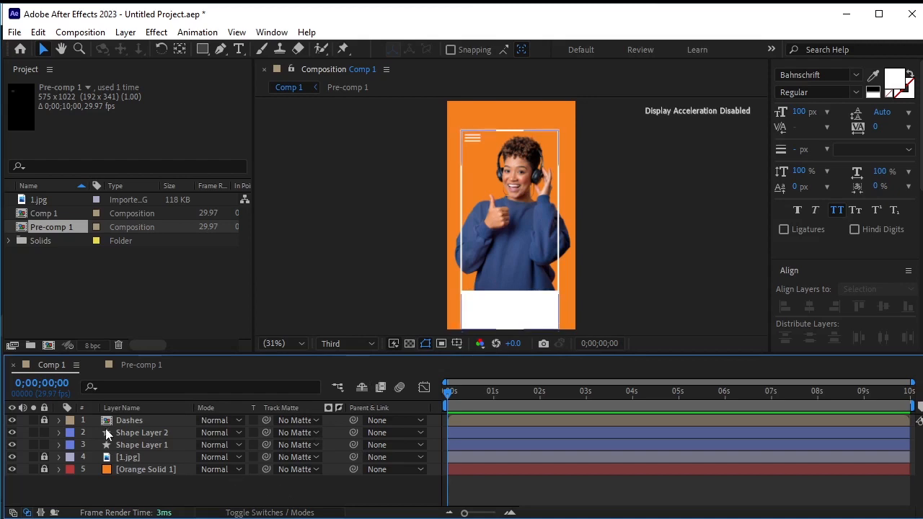
pyautogui.click(130, 432)
pyautogui.click(58, 433)
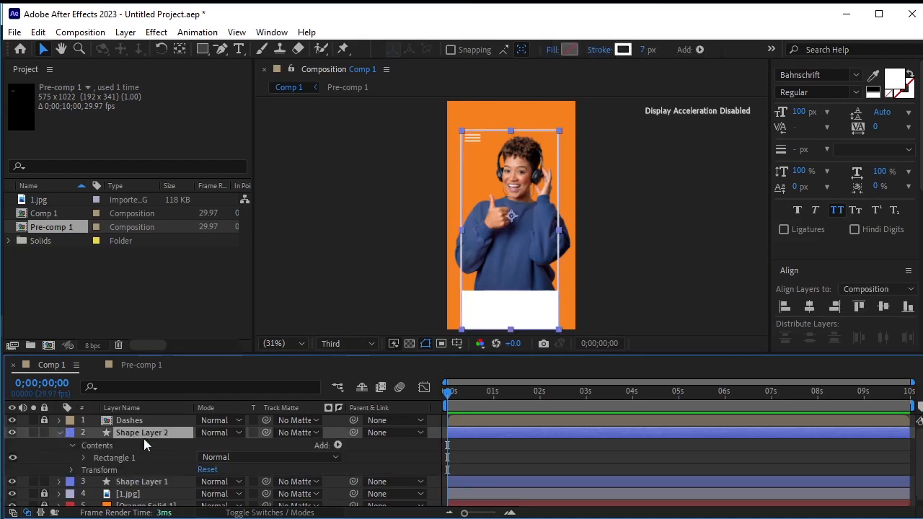
pyautogui.click(338, 446)
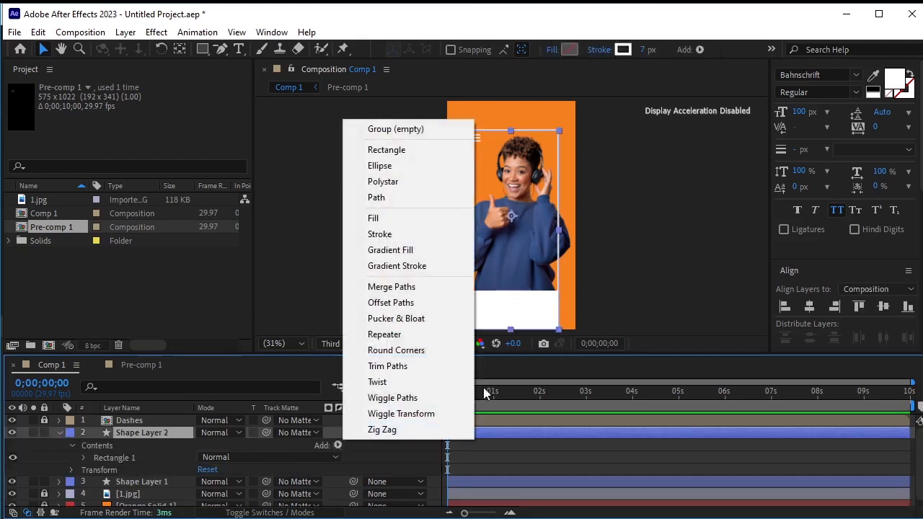
pyautogui.click(408, 367)
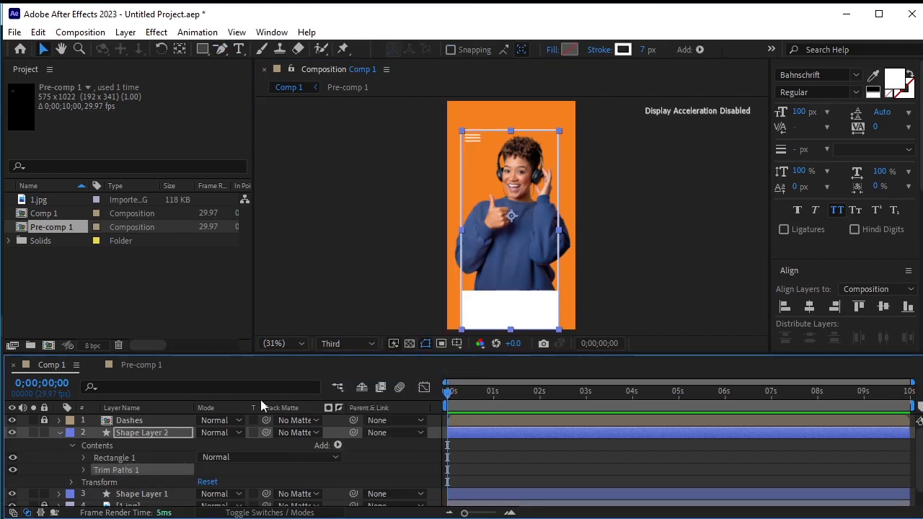
pyautogui.click(85, 469)
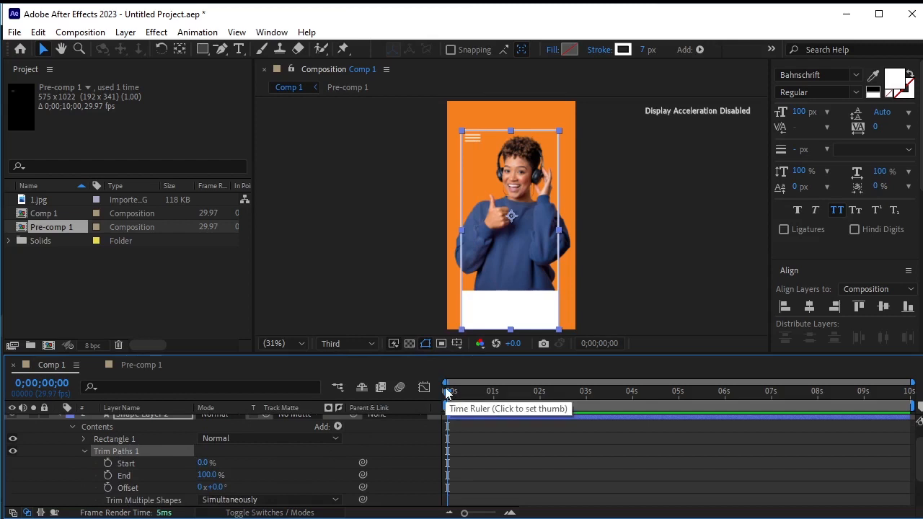
# Set Trim Paths Start keyframes at 0 s and 2 s
pyautogui.click(107, 462)
pyautogui.moveTo(452, 390); pyautogui.dragTo(540, 447)
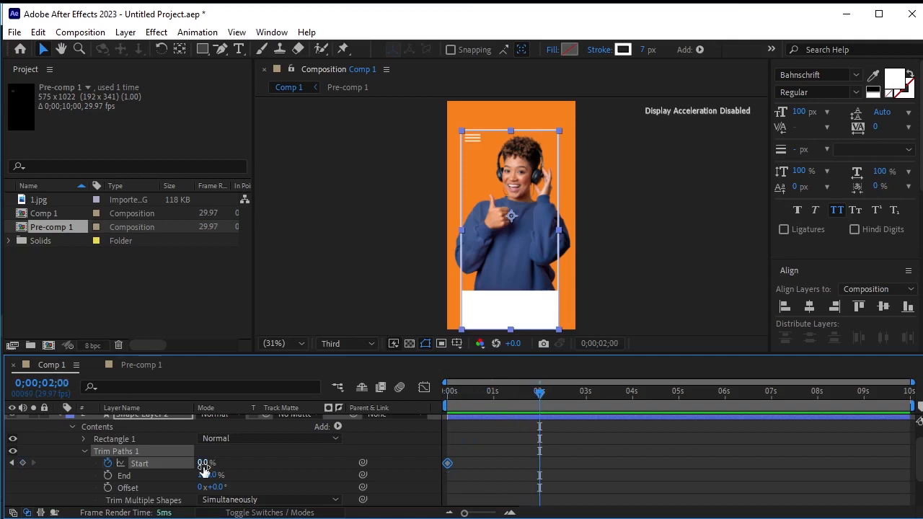
pyautogui.click(22, 462)
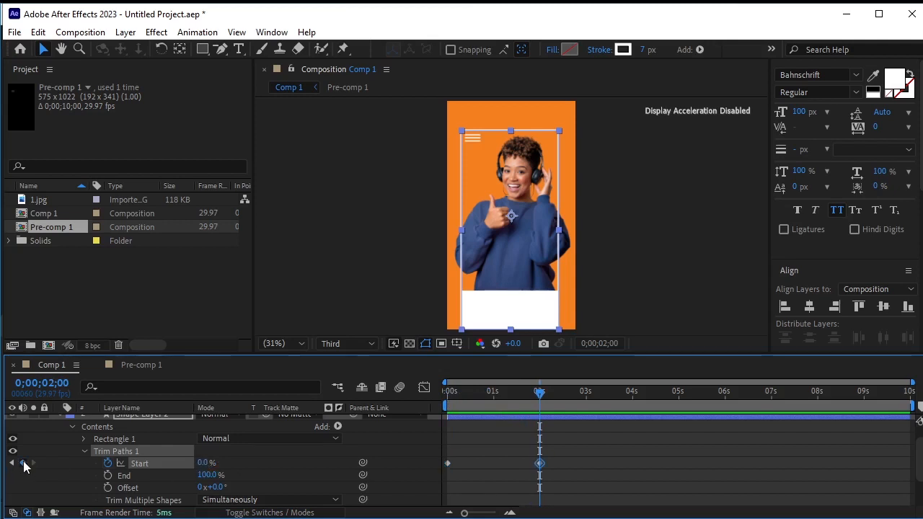
pyautogui.click(12, 462)
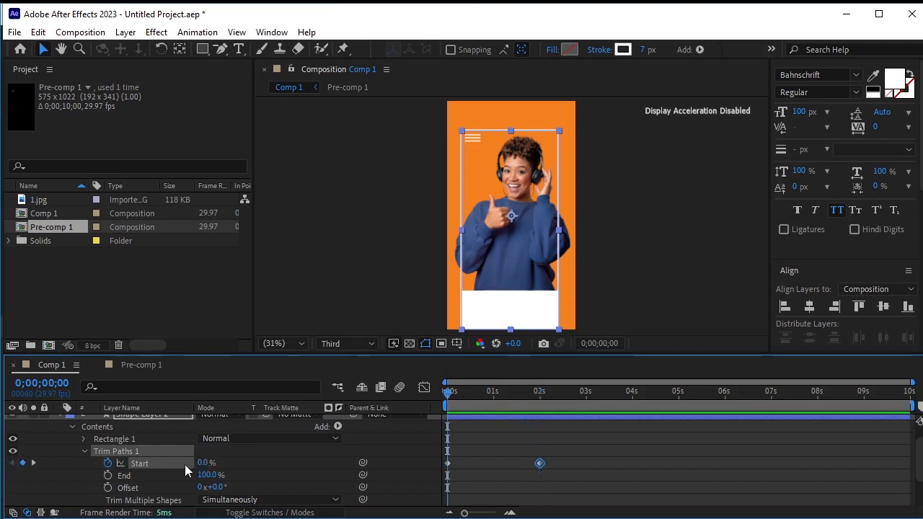
# Set the Start value at 0 s to 4% and the Trim Paths Offset to 188°
pyautogui.moveTo(205, 463)
pyautogui.mouseDown()
pyautogui.moveTo(278, 464)
pyautogui.moveTo(199, 470)
pyautogui.moveTo(219, 487)
pyautogui.moveTo(228, 483)
pyautogui.mouseUp()
pyautogui.moveTo(239, 480); pyautogui.dragTo(279, 471)
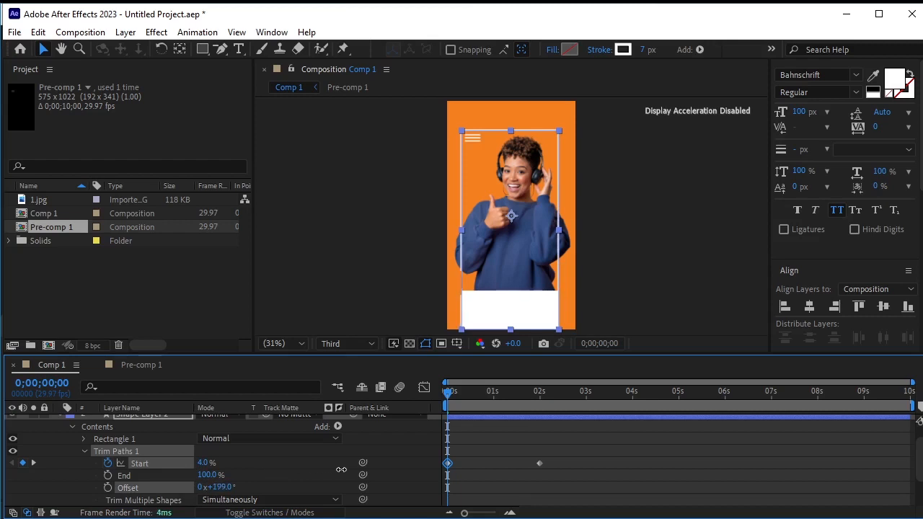
pyautogui.moveTo(341, 469); pyautogui.dragTo(336, 470)
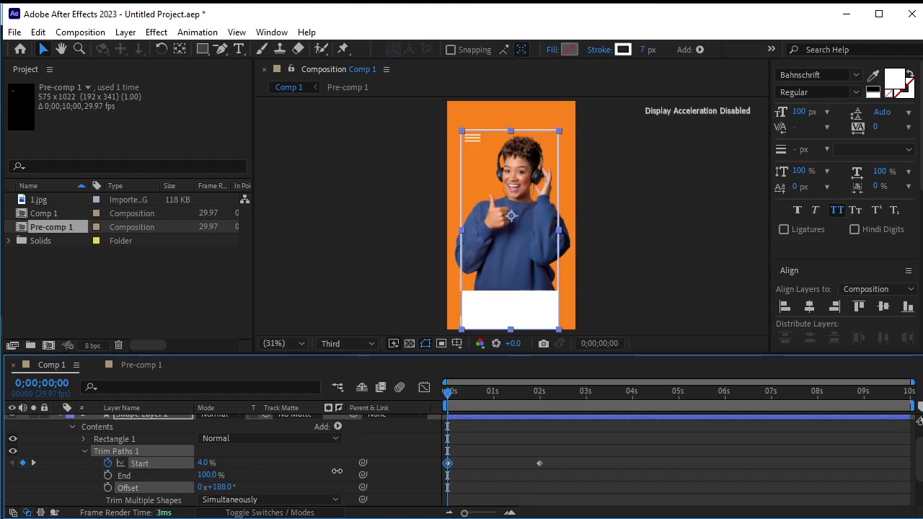
pyautogui.moveTo(337, 471); pyautogui.dragTo(337, 473)
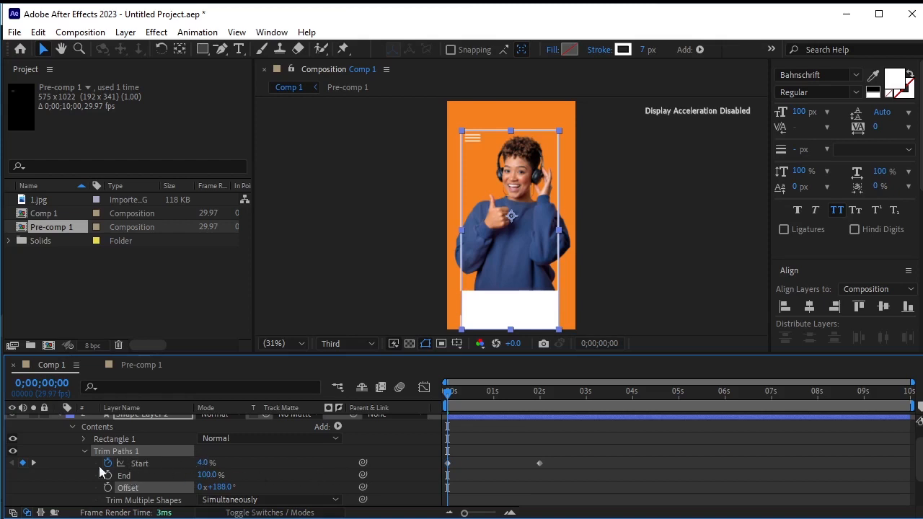
# Set the Trim Paths Start value at 0 s to 100%
pyautogui.click(198, 463)
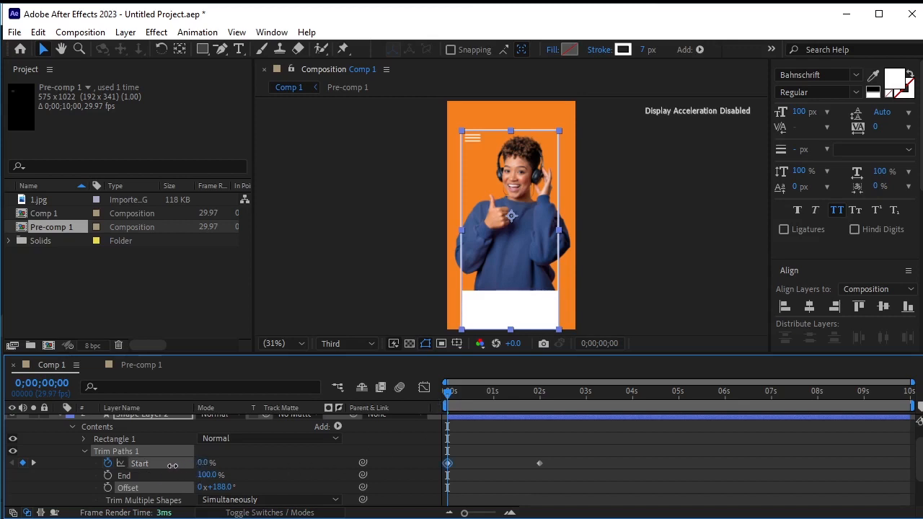
pyautogui.moveTo(172, 465); pyautogui.dragTo(283, 466)
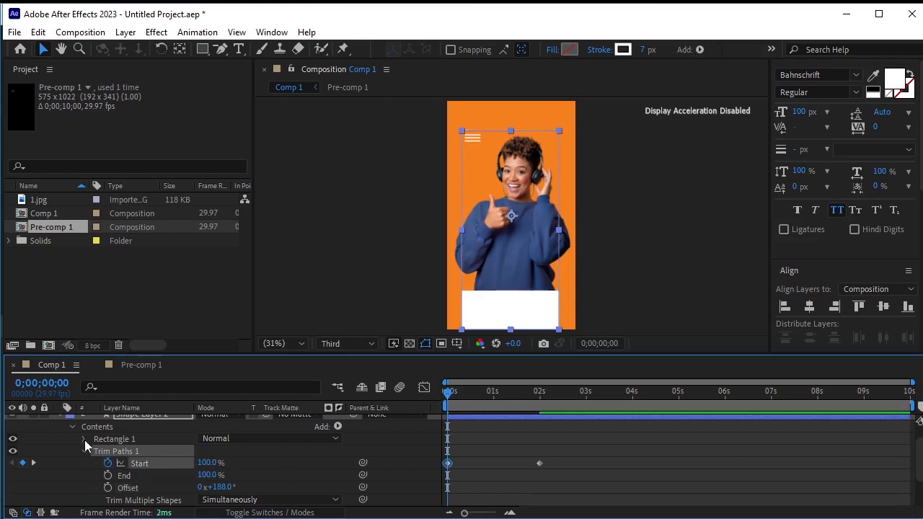
pyautogui.click(335, 289)
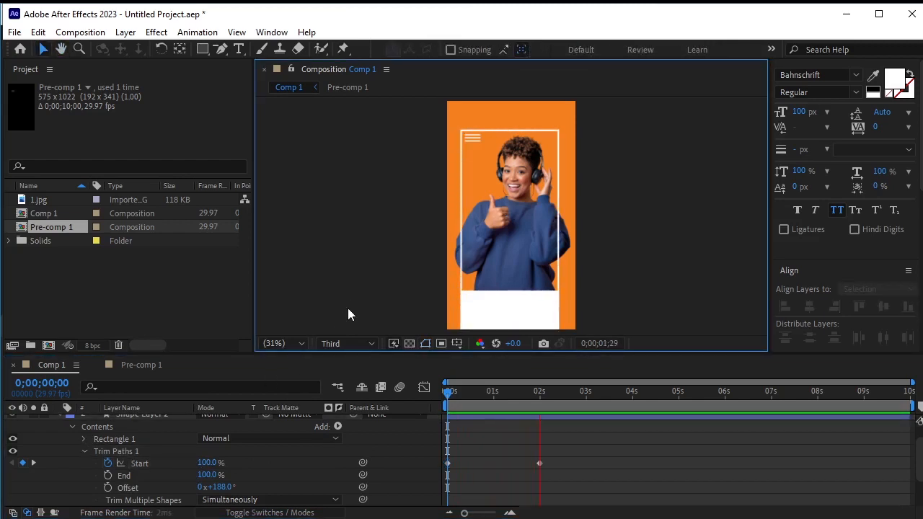
# Preview the frame's Trim Paths animation from the start
pyautogui.press('space')
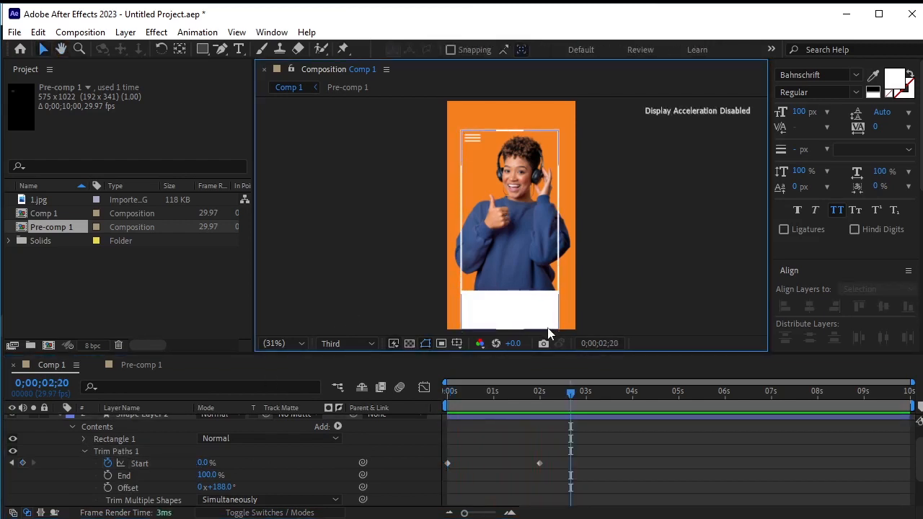
pyautogui.click(504, 322)
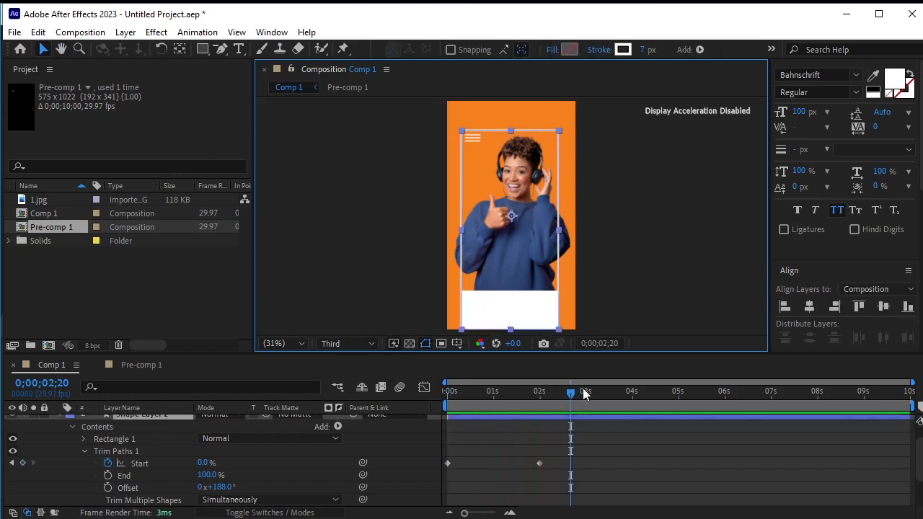
pyautogui.moveTo(558, 394); pyautogui.dragTo(339, 390)
pyautogui.click(334, 310)
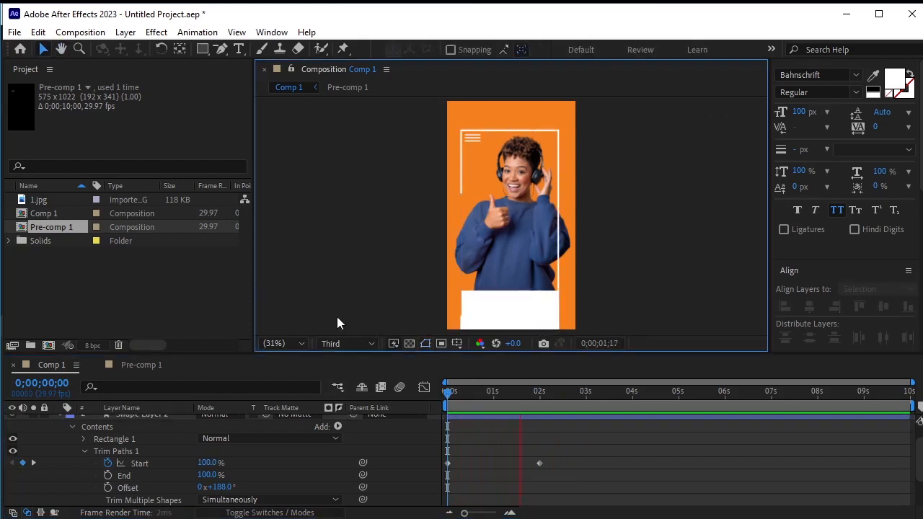
pyautogui.press('space')
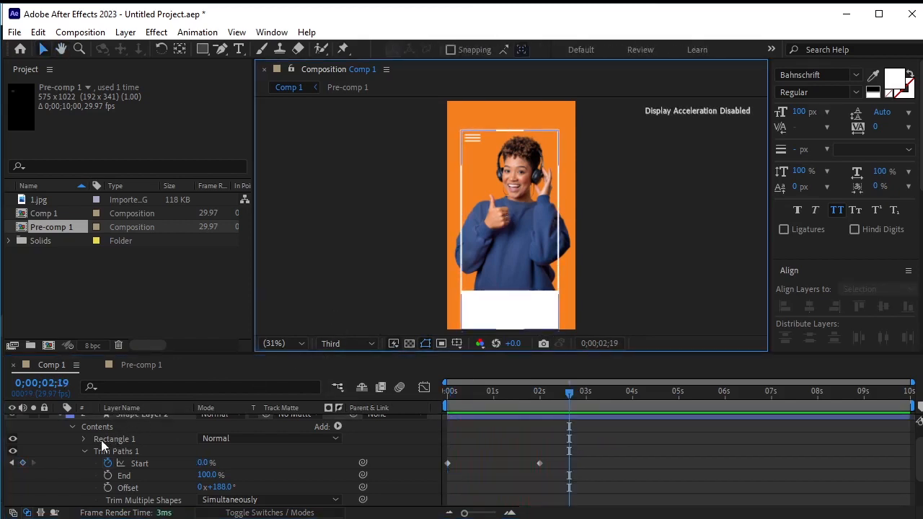
# Add a text layer at the top of the composition reading "CHOOSE YOUR BRAND'S PATH TO SUCCESS!"
pyautogui.scroll(1, 71, 441)
pyautogui.click(59, 433)
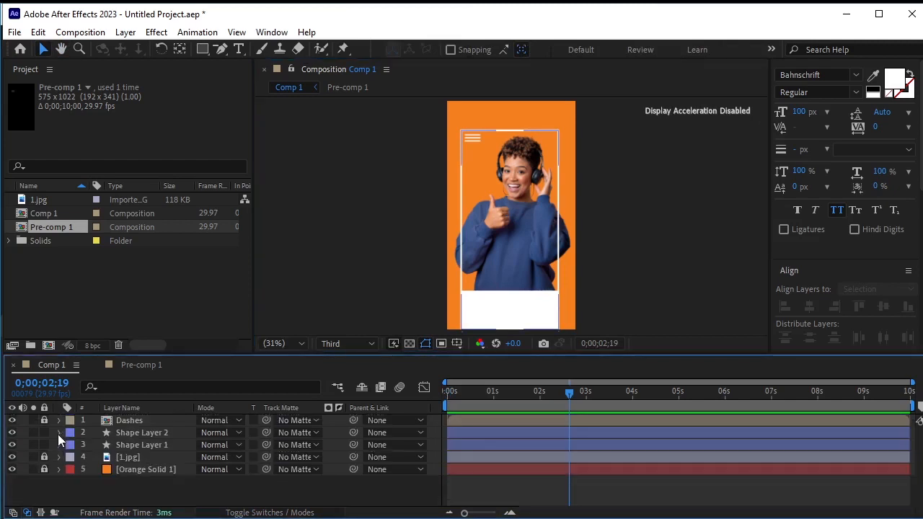
pyautogui.click(169, 445)
pyautogui.click(534, 393)
pyautogui.moveTo(521, 399); pyautogui.dragTo(541, 411)
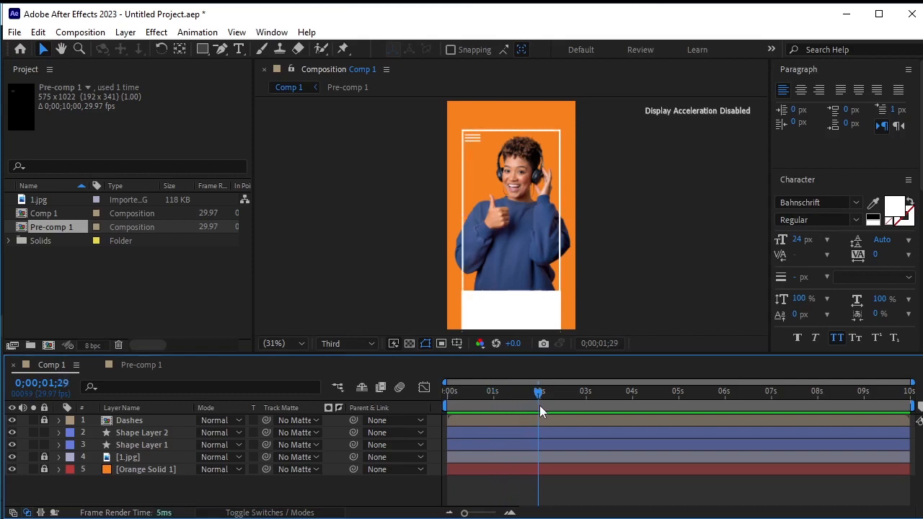
pyautogui.click(239, 49)
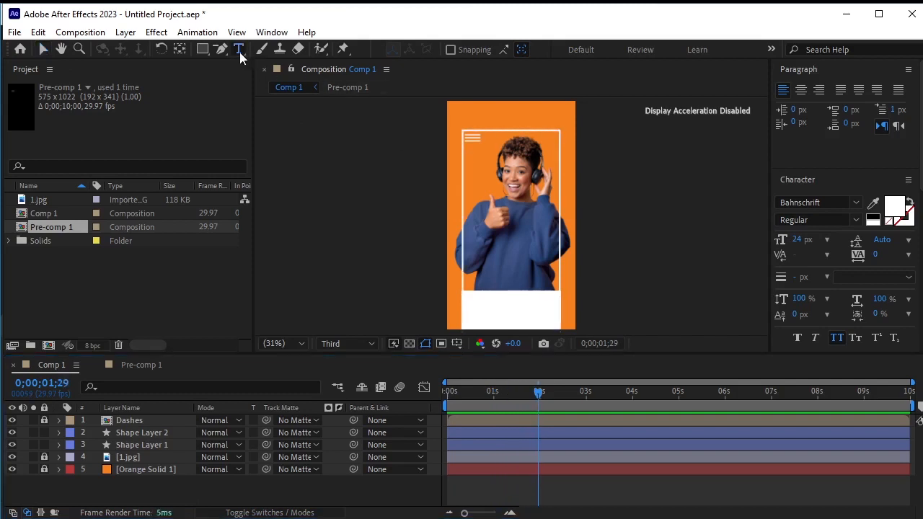
pyautogui.click(462, 114)
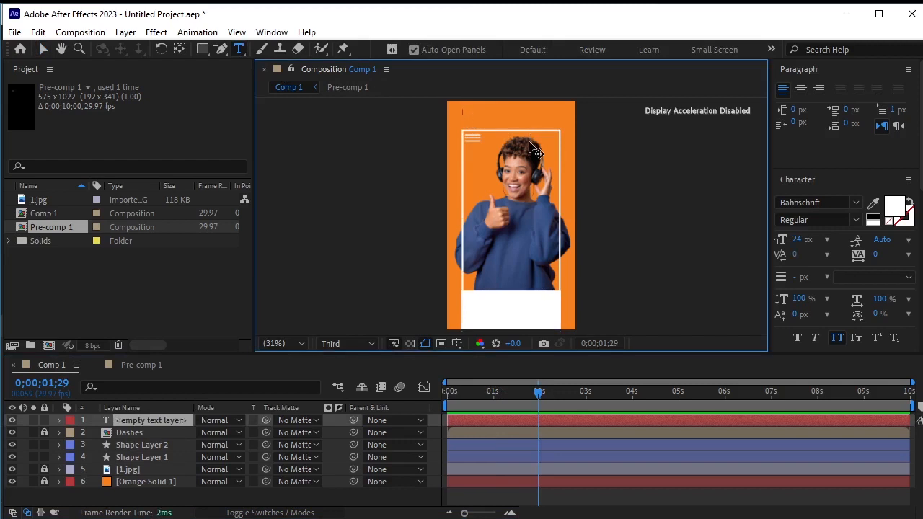
pyautogui.write("Choose your brand's path to success!")
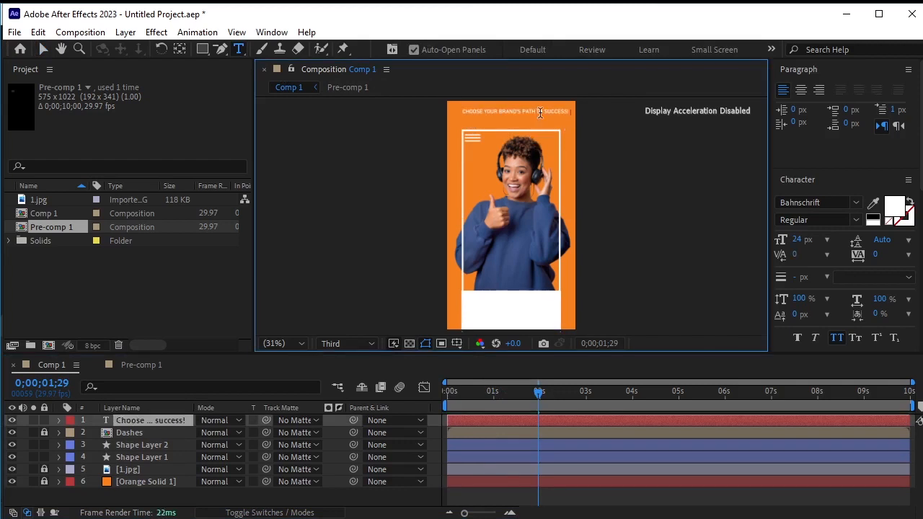
# Move the headline text up above the frame's top edge
pyautogui.scroll(5, 540, 116)
pyautogui.scroll(-1, 541, 119)
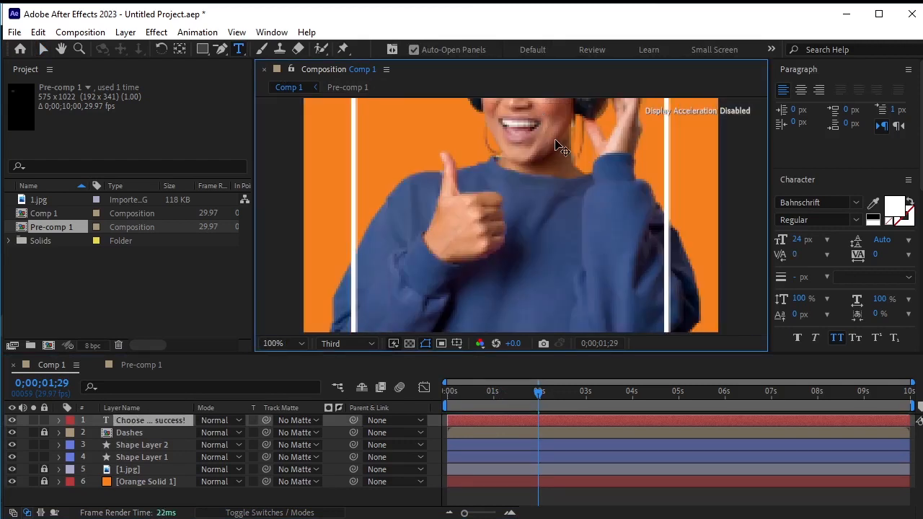
pyautogui.moveTo(554, 140); pyautogui.dragTo(558, 264)
pyautogui.click(61, 48)
pyautogui.moveTo(557, 142); pyautogui.dragTo(477, 309)
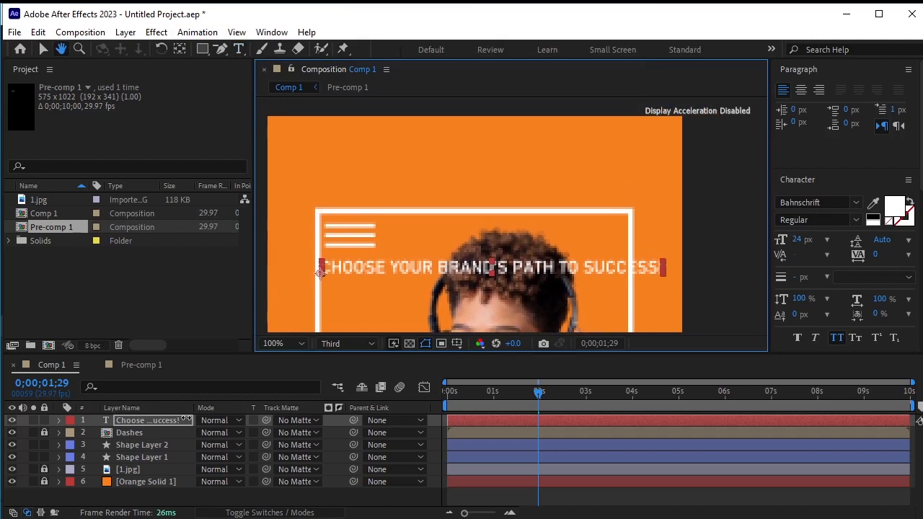
pyautogui.click(158, 421)
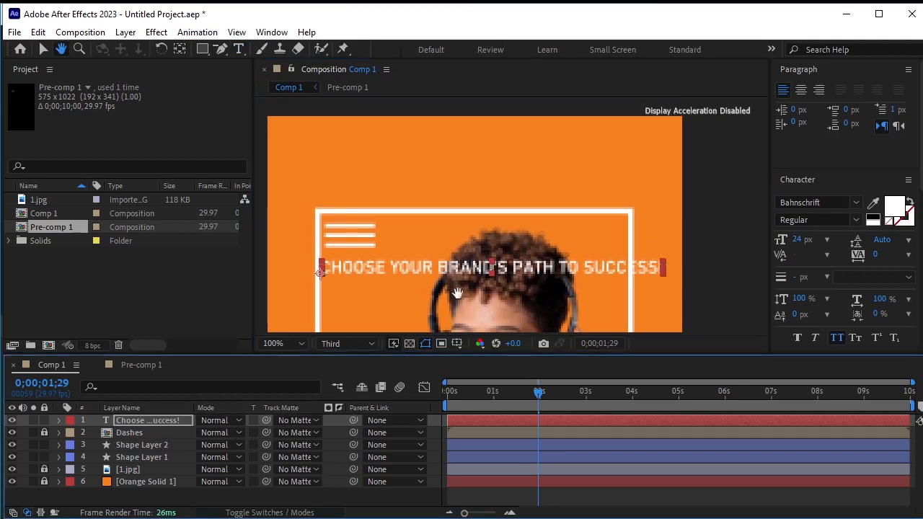
pyautogui.click(44, 47)
pyautogui.moveTo(526, 276); pyautogui.dragTo(516, 160)
# Break the headline into two lines after "BRAND'S"
pyautogui.click(239, 48)
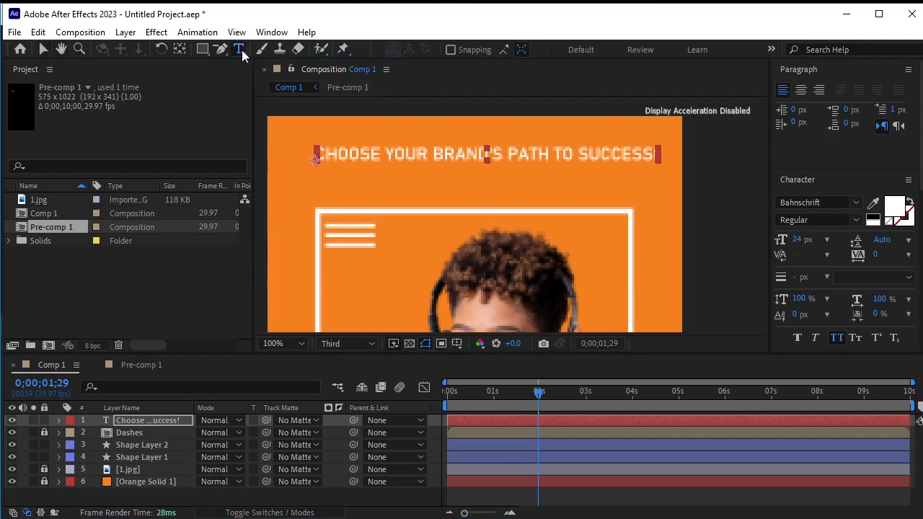
pyautogui.click(509, 153)
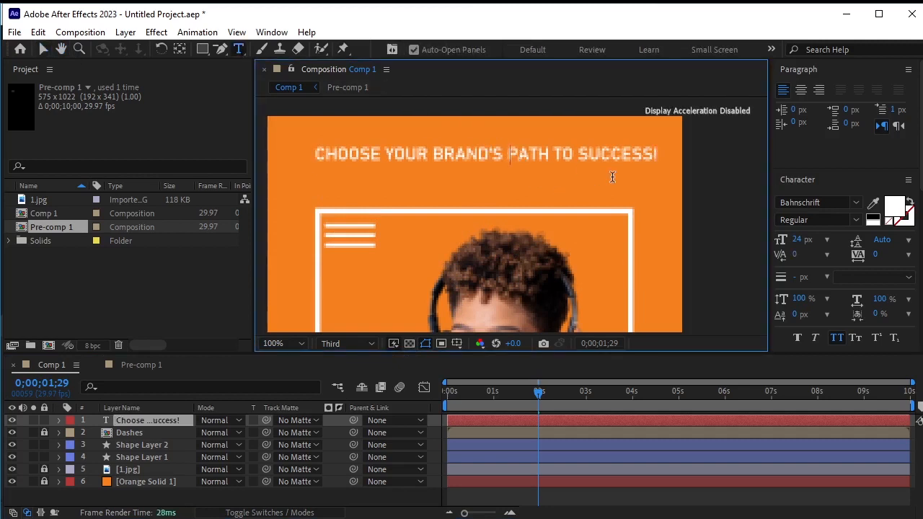
pyautogui.press('Return')
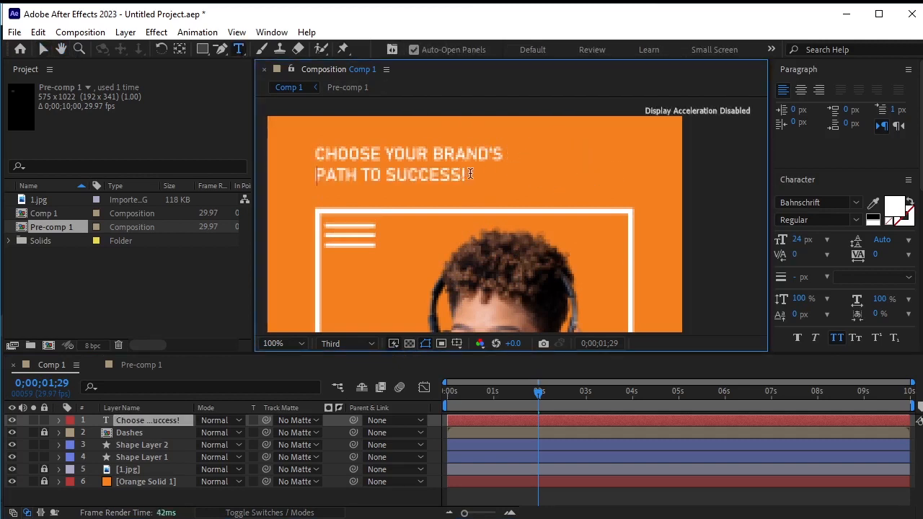
# Set the headline's font size to 36 px
pyautogui.moveTo(469, 174); pyautogui.dragTo(308, 145)
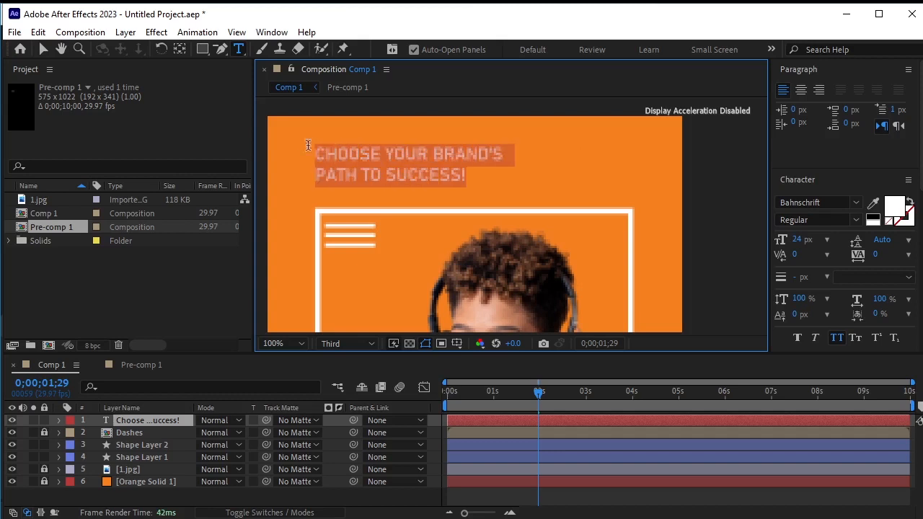
pyautogui.click(826, 241)
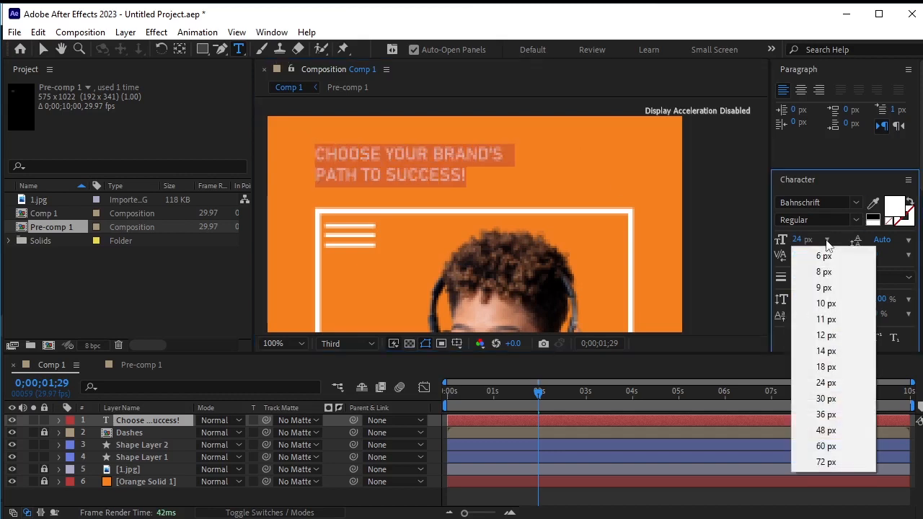
pyautogui.click(834, 421)
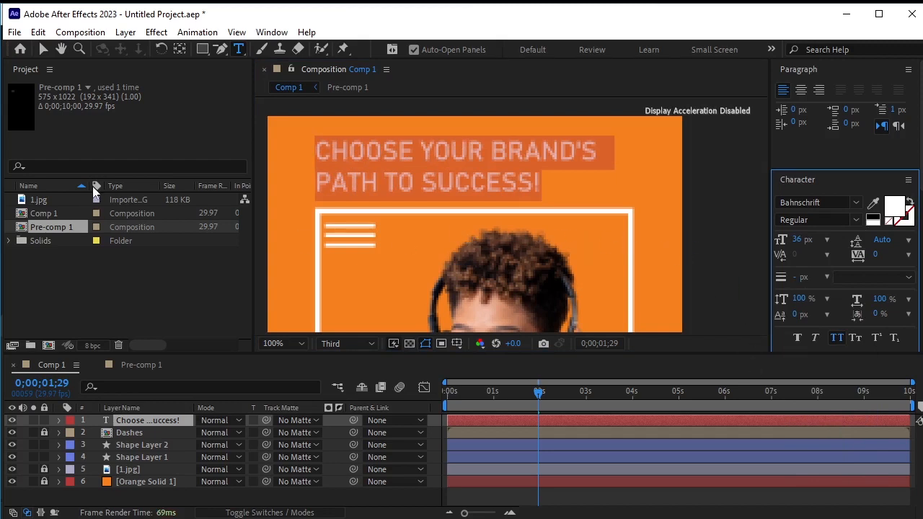
pyautogui.click(45, 53)
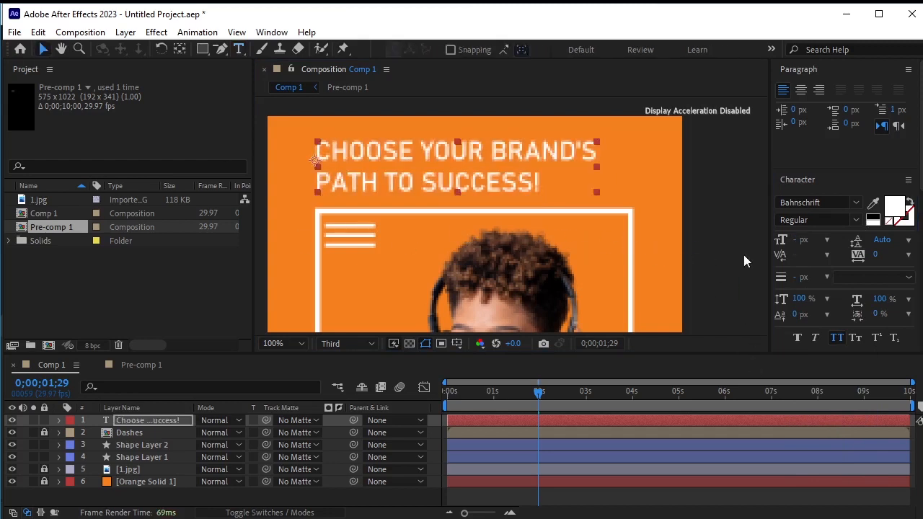
pyautogui.click(707, 247)
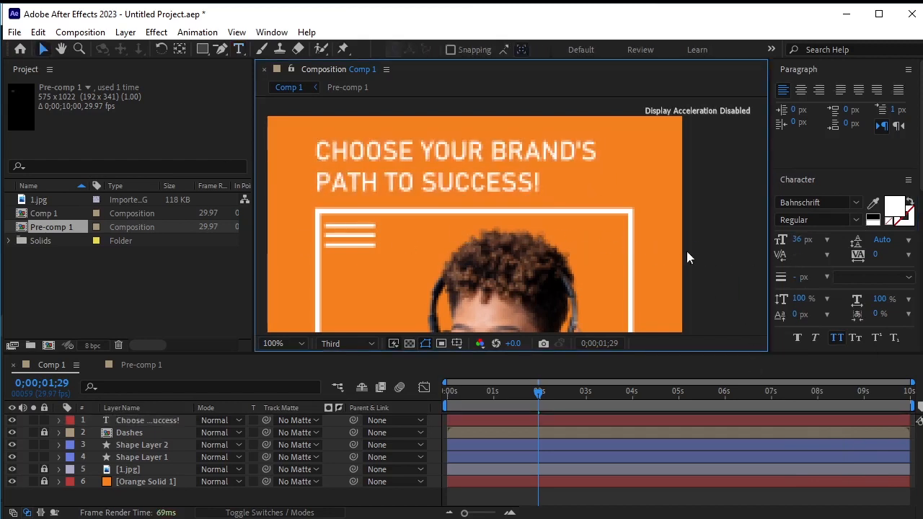
# Preview the composition's animation from the start at fit zoom
pyautogui.click(304, 341)
pyautogui.click(302, 356)
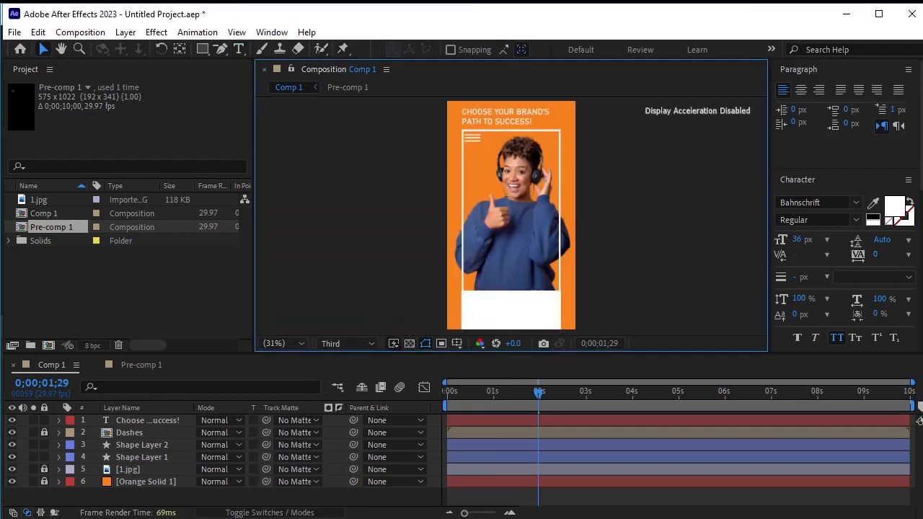
pyautogui.moveTo(539, 392); pyautogui.dragTo(339, 396)
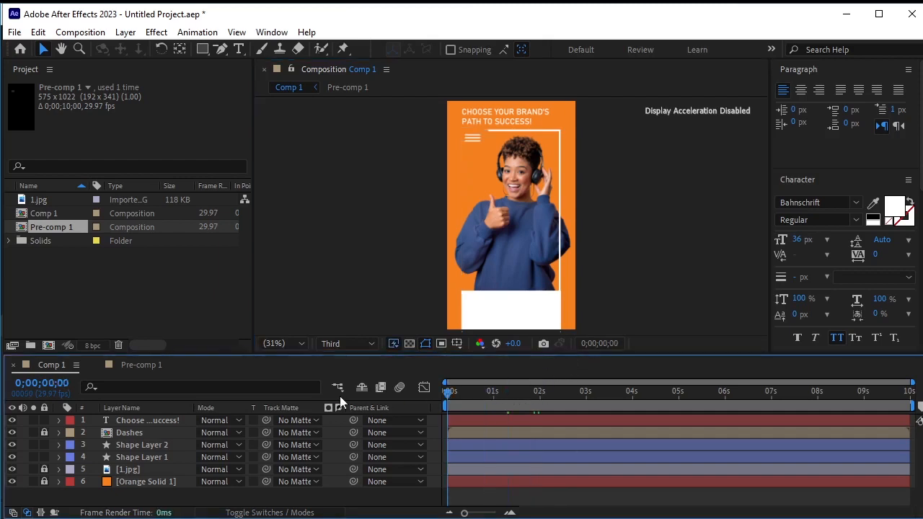
pyautogui.press('space')
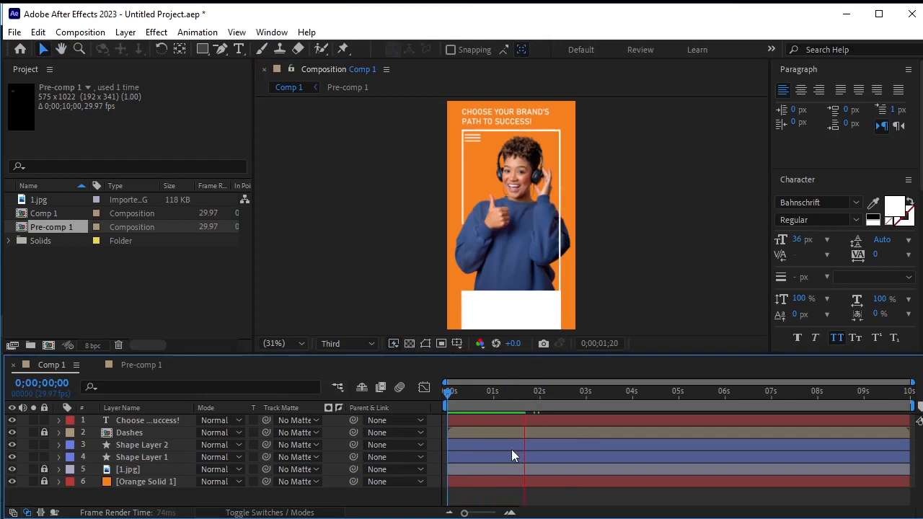
pyautogui.press('space')
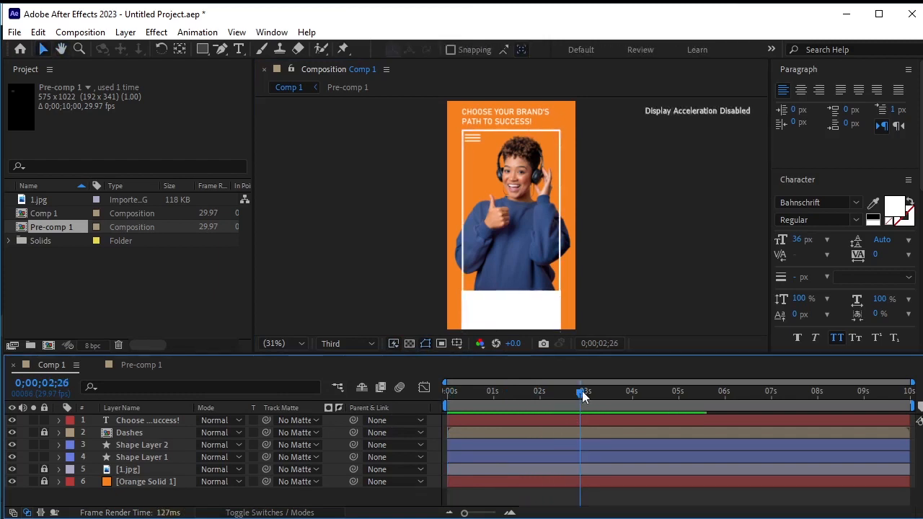
pyautogui.moveTo(579, 397); pyautogui.dragTo(379, 407)
pyautogui.press('space')
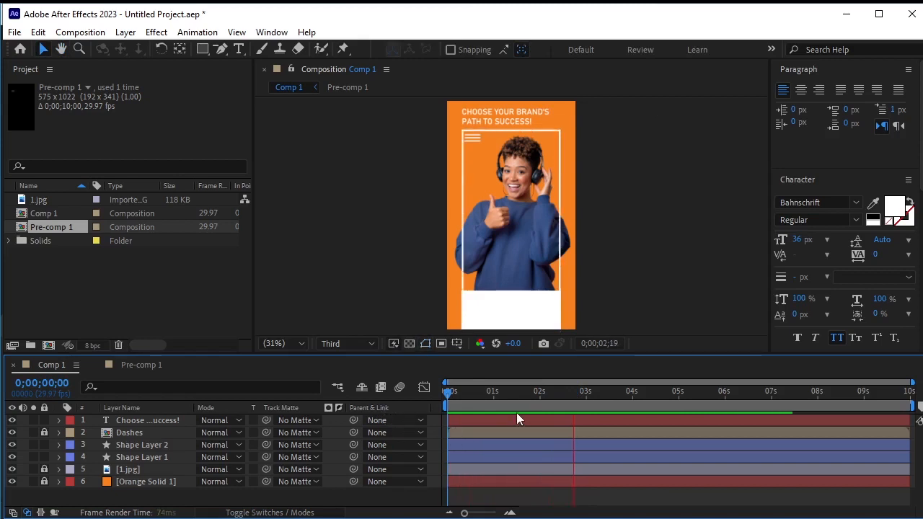
pyautogui.press('space')
pyautogui.moveTo(573, 394); pyautogui.dragTo(383, 408)
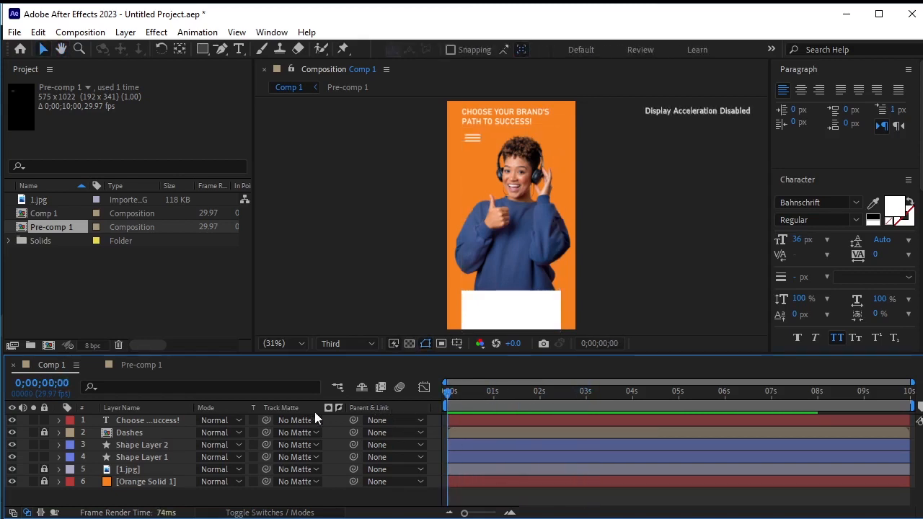
# Animate the headline's Position with keyframes at 0 s and about 2 s, starting at 64.7, -70.2 above the frame
pyautogui.click(148, 422)
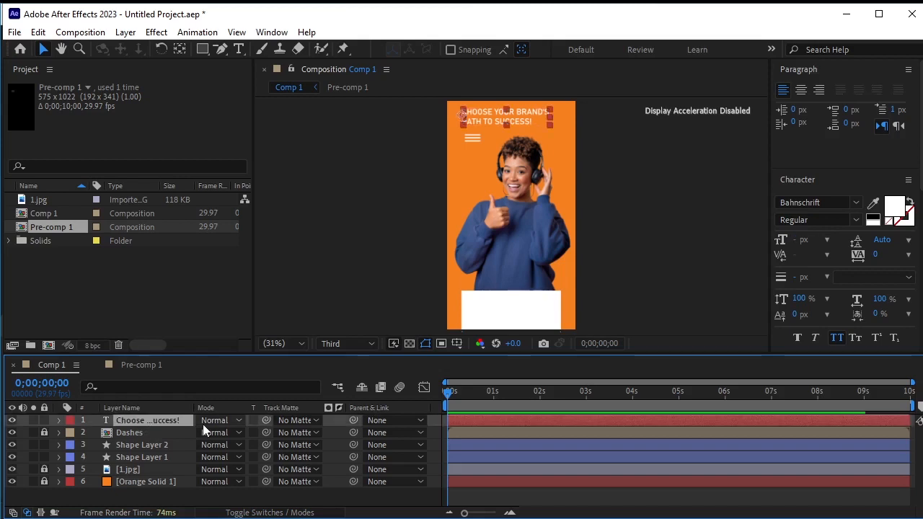
pyautogui.press('p')
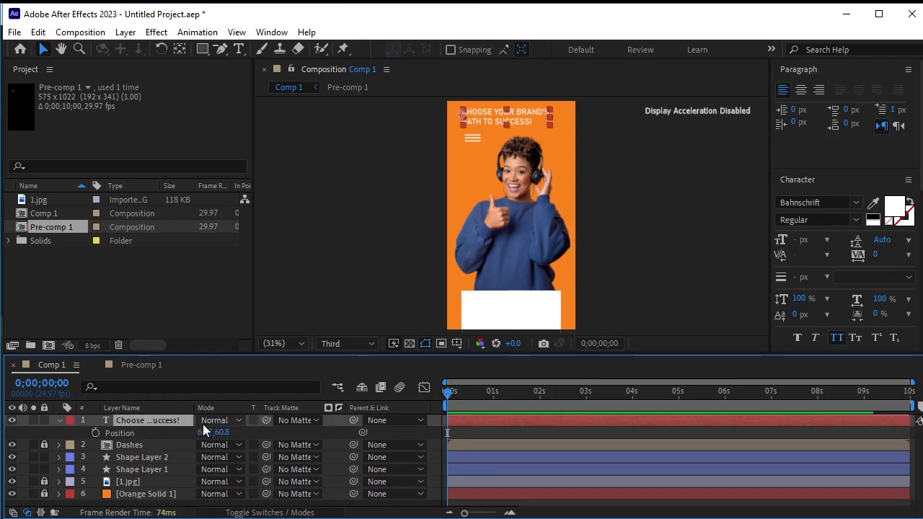
pyautogui.click(96, 432)
pyautogui.moveTo(452, 393); pyautogui.dragTo(538, 411)
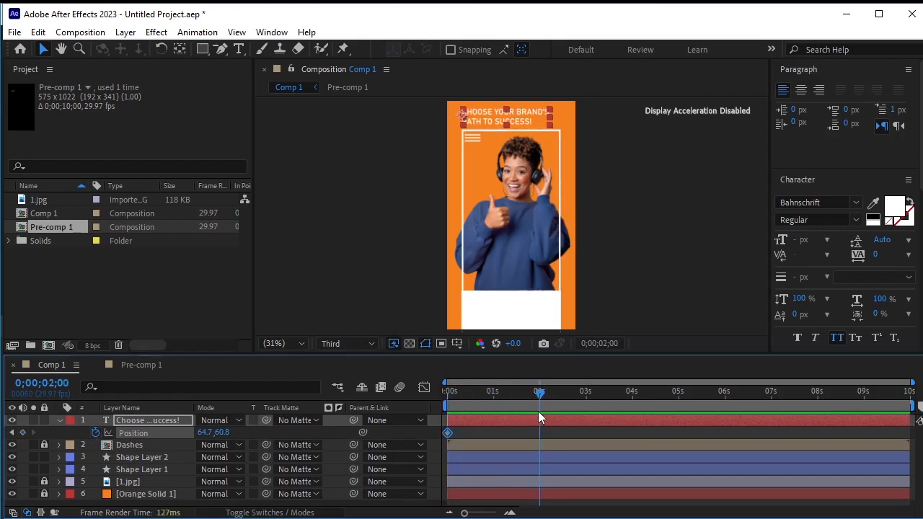
pyautogui.click(22, 432)
pyautogui.click(11, 432)
pyautogui.moveTo(224, 432); pyautogui.dragTo(135, 440)
# Apply Easy Ease to both of the headline's Position keyframes
pyautogui.press('space')
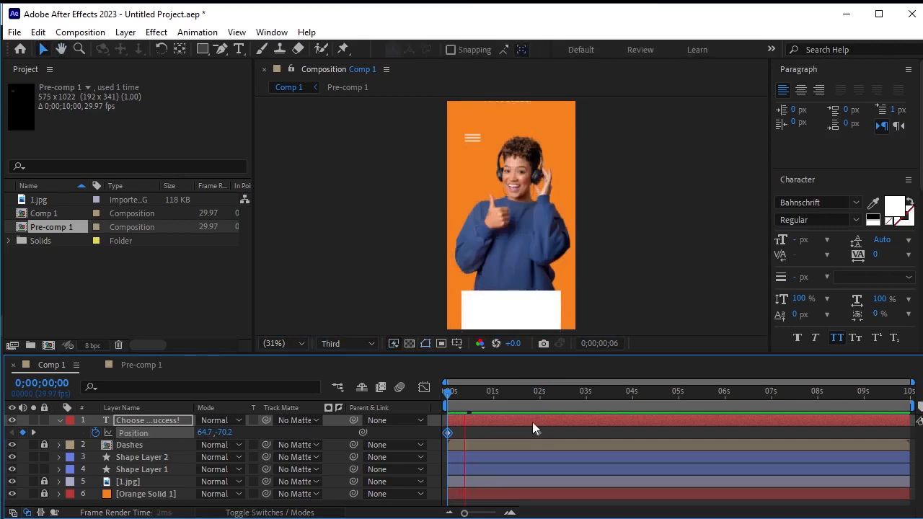
pyautogui.press('space')
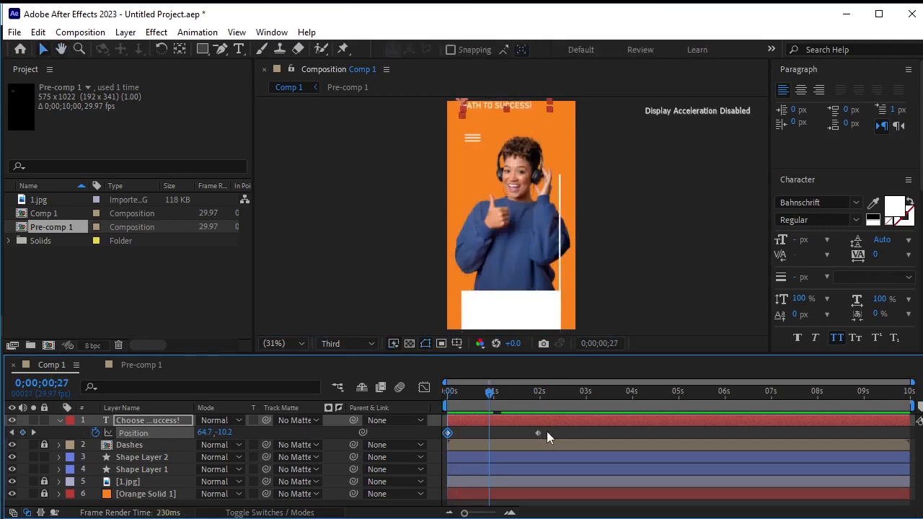
pyautogui.moveTo(555, 429); pyautogui.dragTo(523, 437)
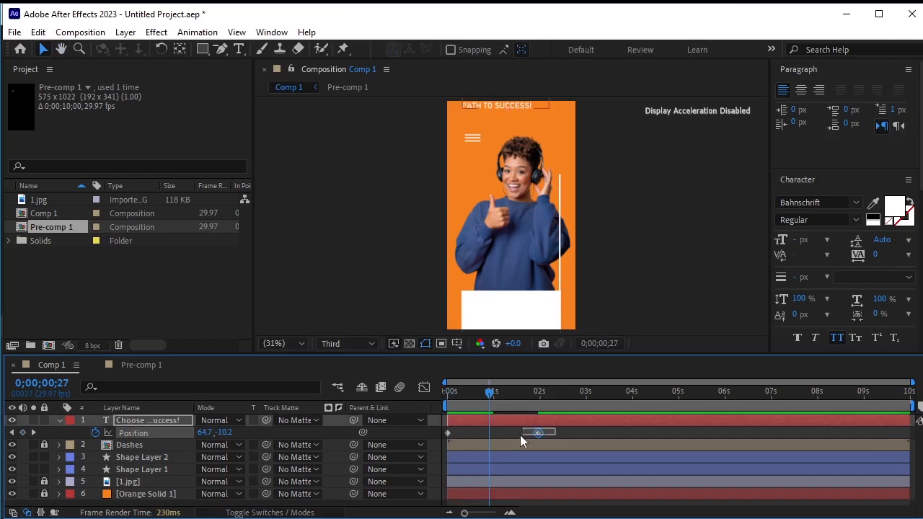
pyautogui.moveTo(448, 435); pyautogui.dragTo(444, 437)
pyautogui.press('F9')
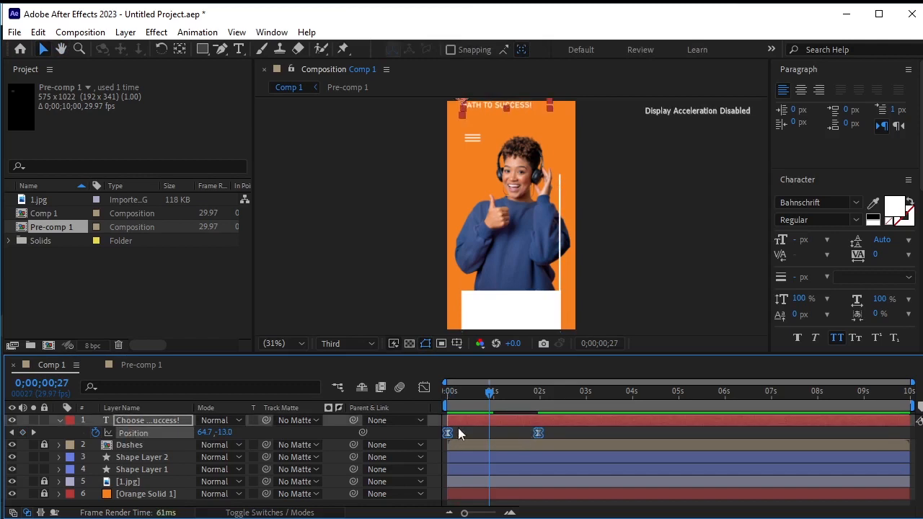
# Scrub the timeline from 0 s to about 2 s to review the headline's slide-in
pyautogui.press('u')
pyautogui.press('Home')
pyautogui.click(365, 497)
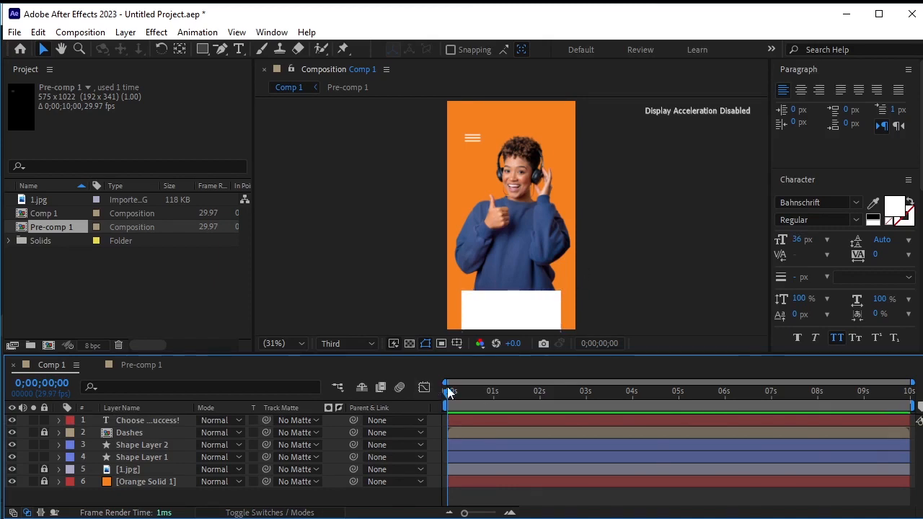
pyautogui.click(450, 393)
pyautogui.moveTo(455, 401); pyautogui.dragTo(542, 417)
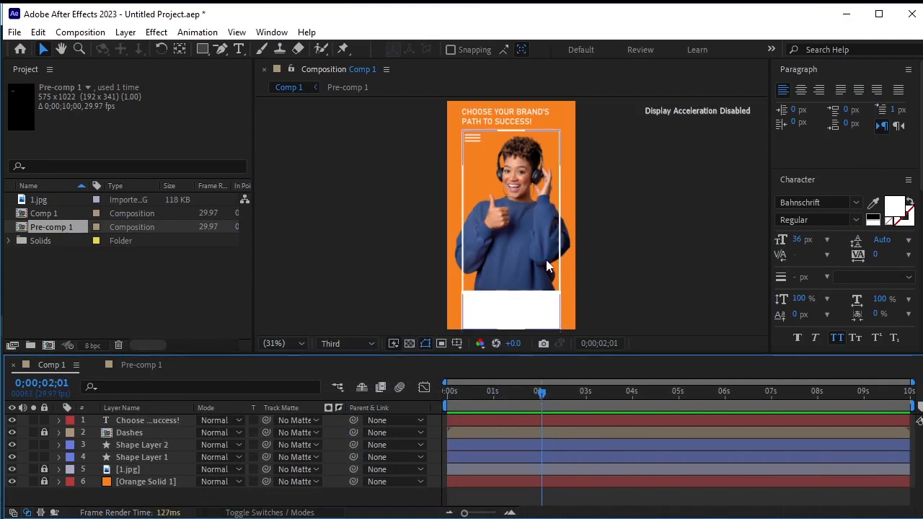
# Paste a new text layer reading "Your journey to greatness starts with a click" over the photo and shift it left
pyautogui.click(240, 49)
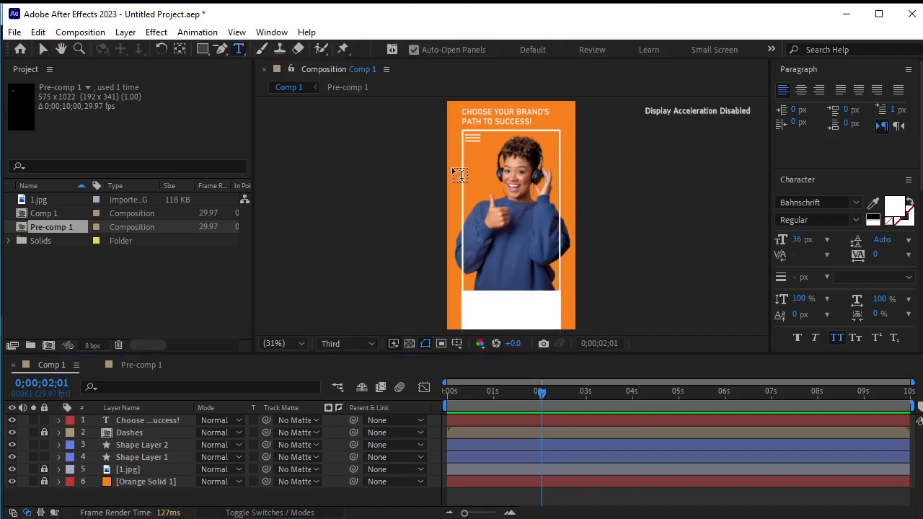
pyautogui.click(532, 229)
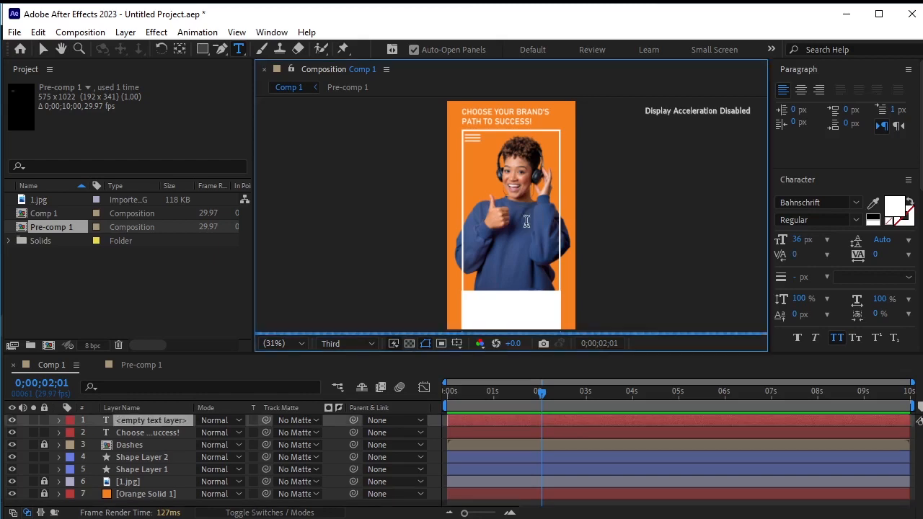
pyautogui.write('Your journey starts with a click')
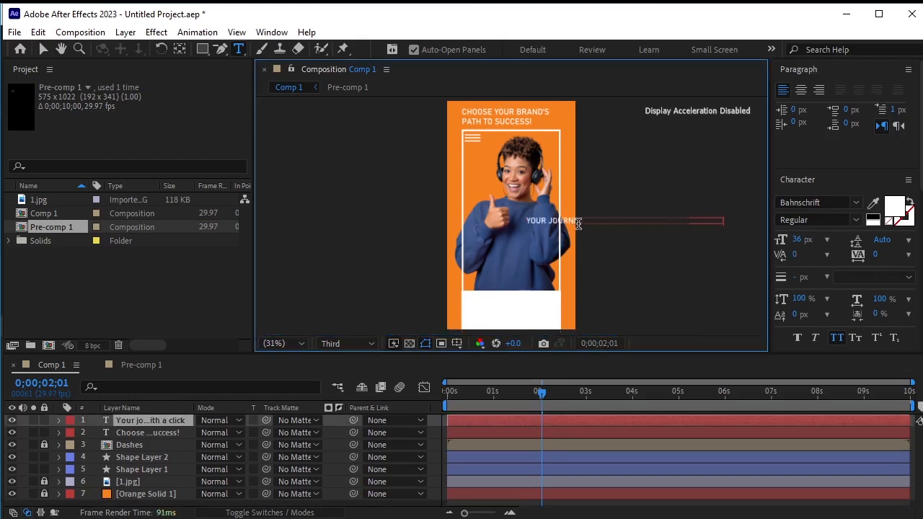
pyautogui.click(44, 53)
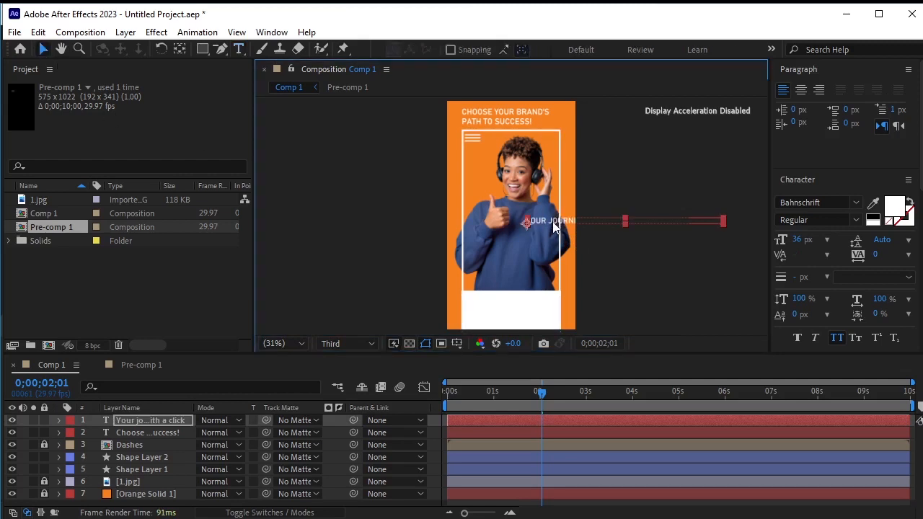
pyautogui.moveTo(522, 220); pyautogui.dragTo(509, 215)
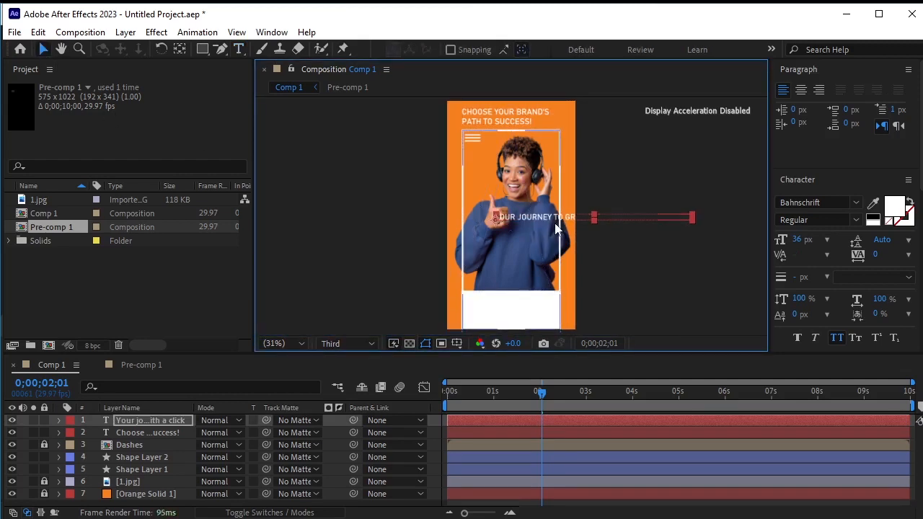
# Break the subheading into three lines after "TO" and after "STARTS"
pyautogui.scroll(5, 553, 222)
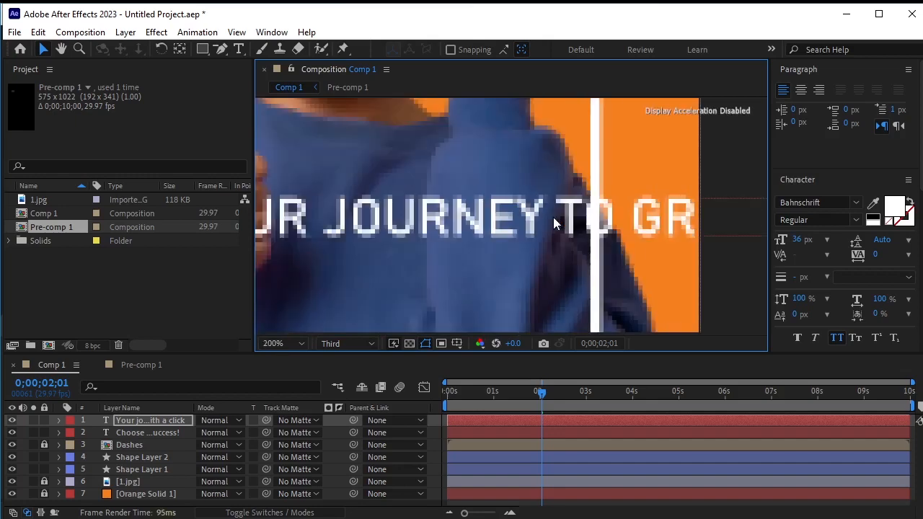
pyautogui.scroll(-2, 553, 220)
pyautogui.scroll(-2, 554, 222)
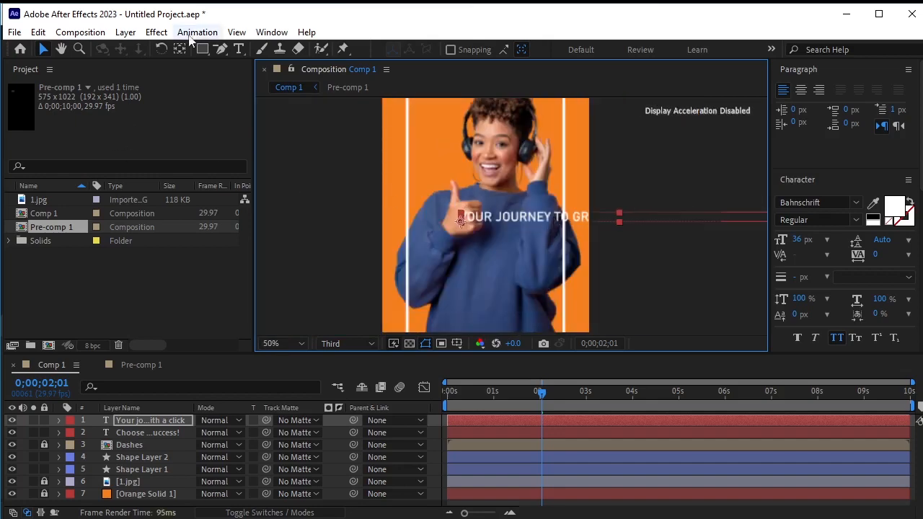
pyautogui.click(240, 49)
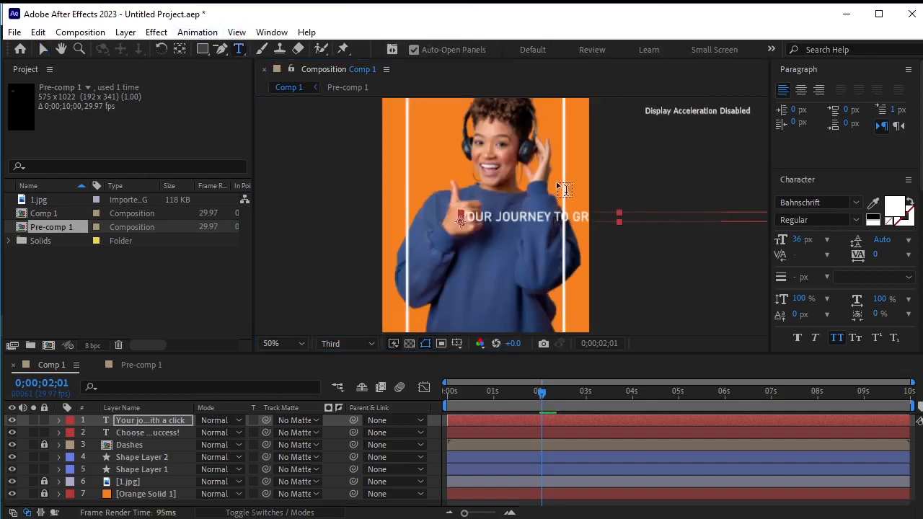
pyautogui.click(581, 219)
pyautogui.press('Return')
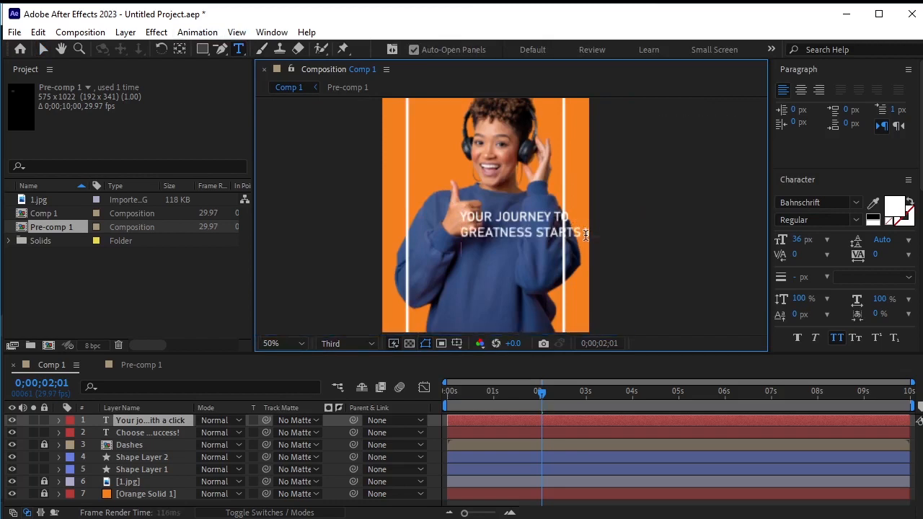
pyautogui.press('Return')
# Set the subheading's font size to 20 px
pyautogui.moveTo(537, 247); pyautogui.dragTo(460, 216)
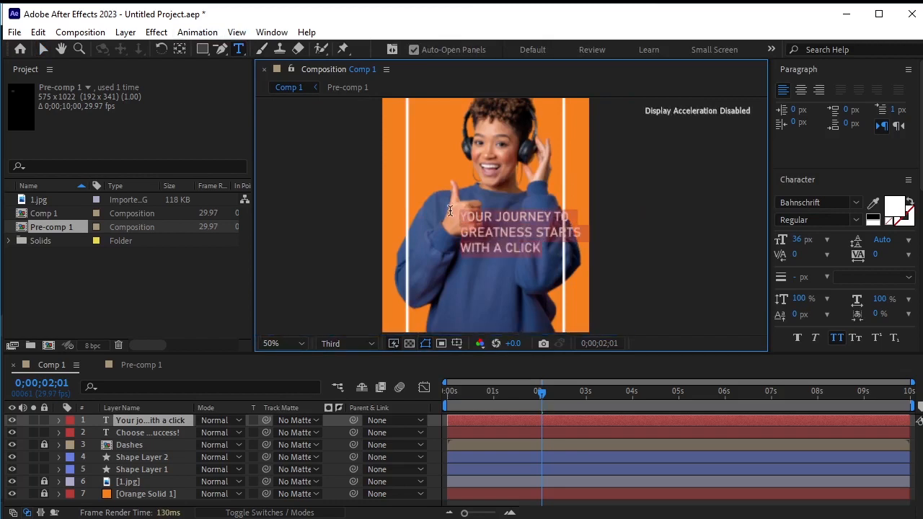
pyautogui.click(827, 240)
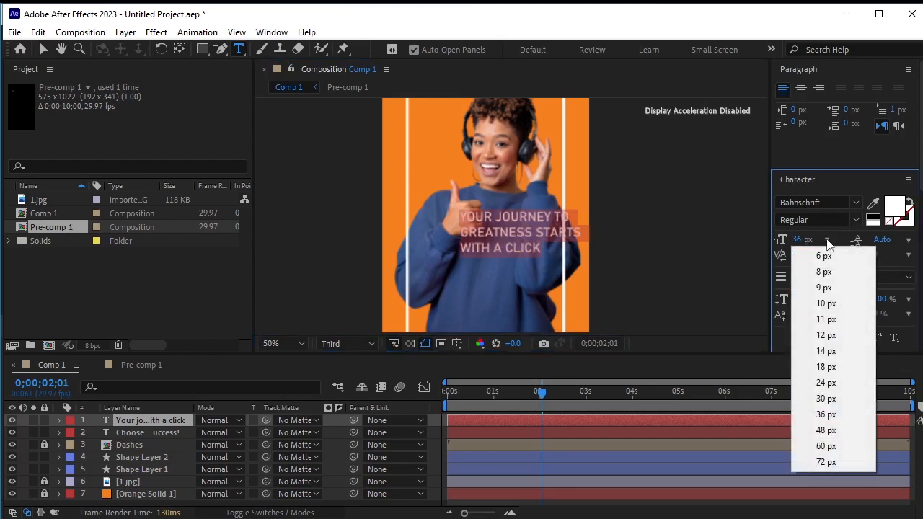
pyautogui.click(828, 367)
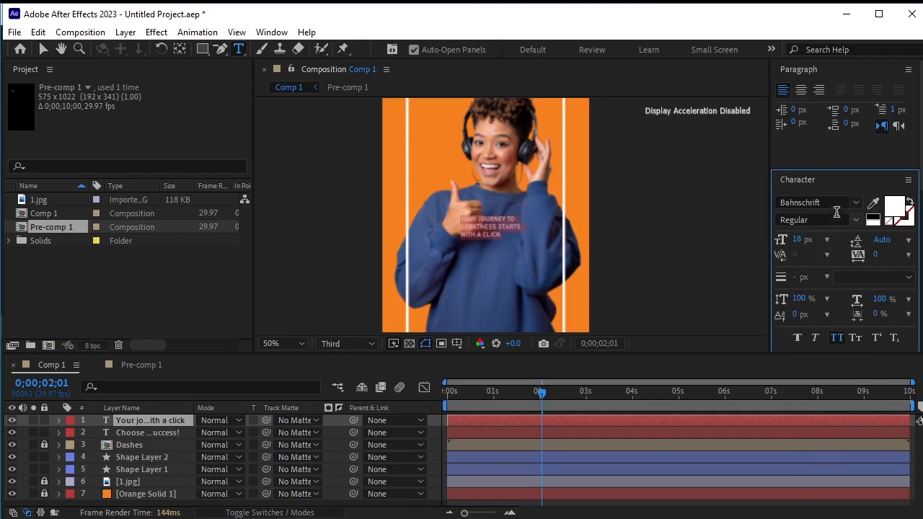
pyautogui.click(828, 240)
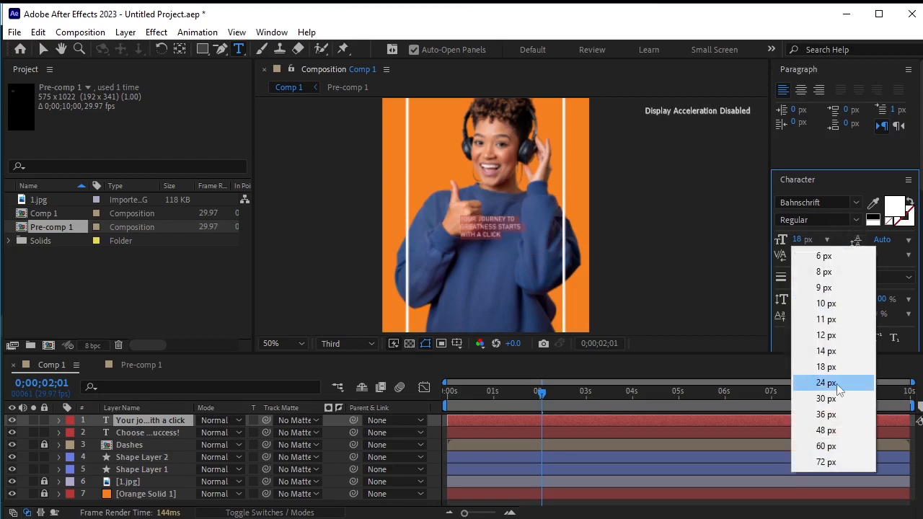
pyautogui.click(800, 239)
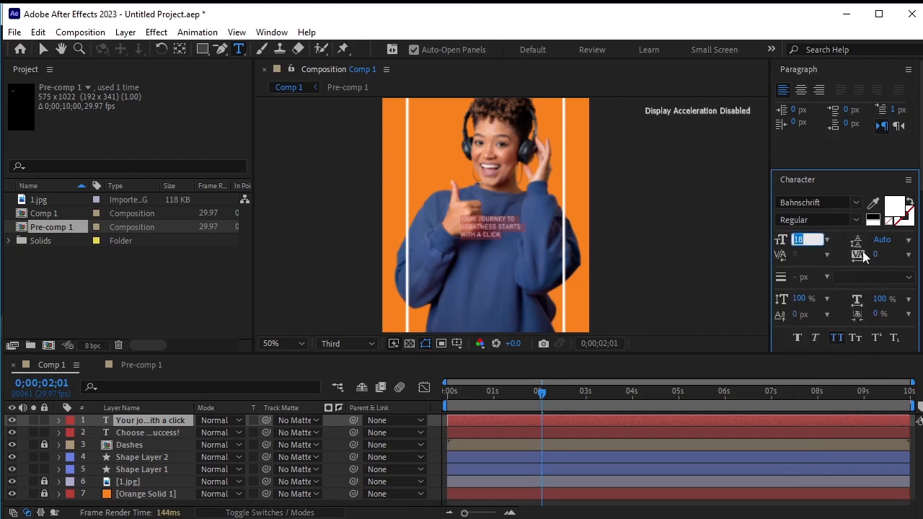
pyautogui.write('20')
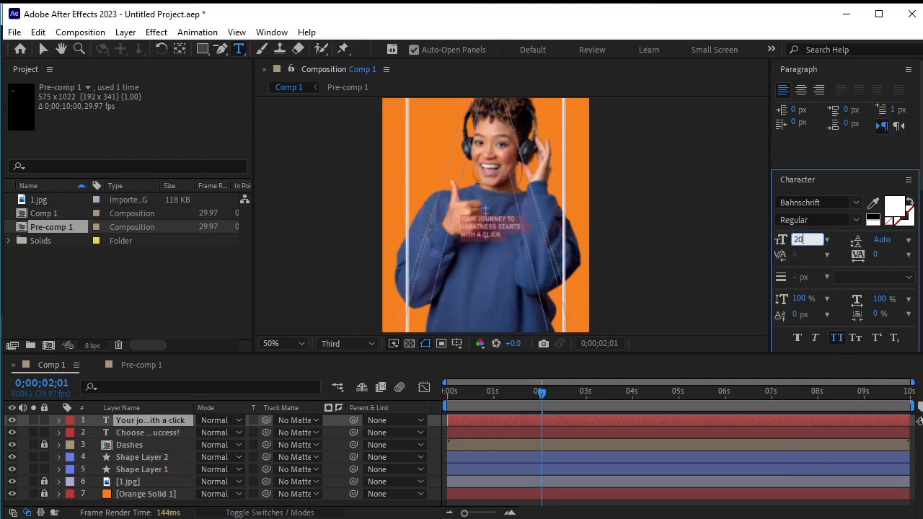
pyautogui.press('Return')
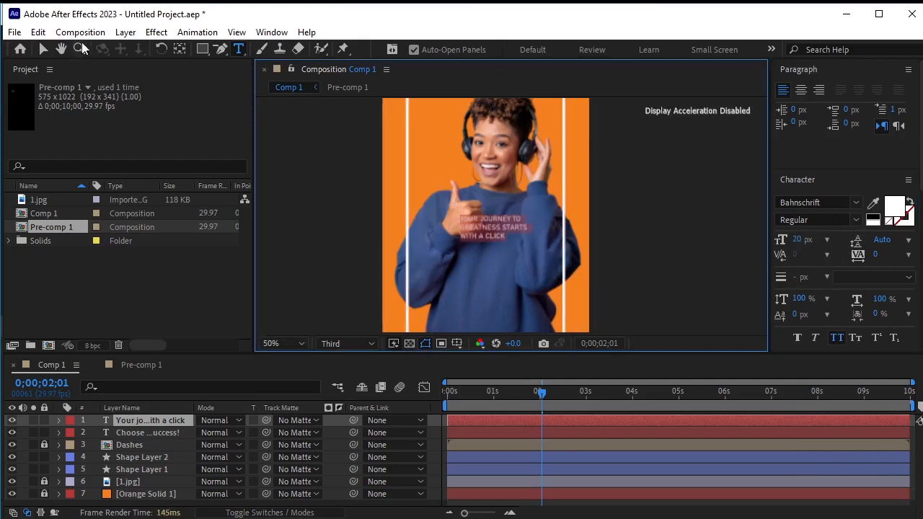
# Move the subheading to the upper left inside the frame, just below the headline
pyautogui.click(42, 49)
pyautogui.moveTo(476, 232); pyautogui.dragTo(406, 143)
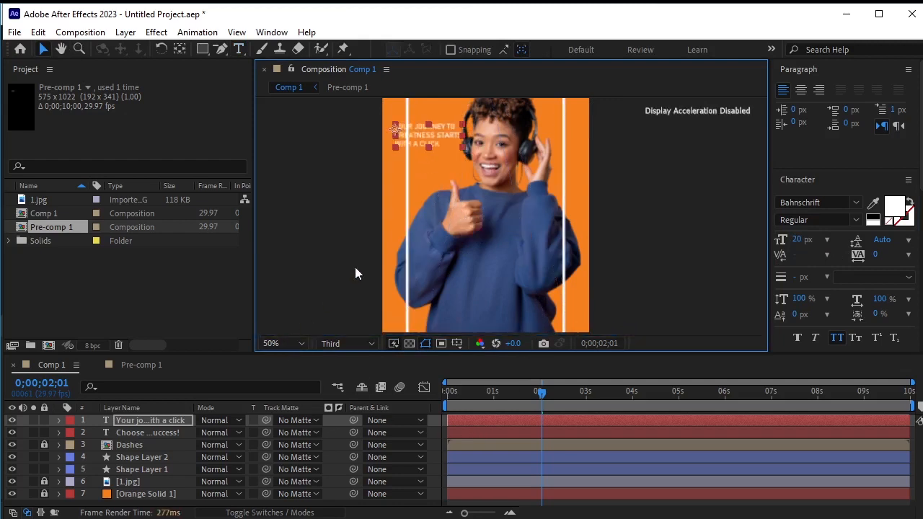
pyautogui.click(294, 343)
pyautogui.click(295, 366)
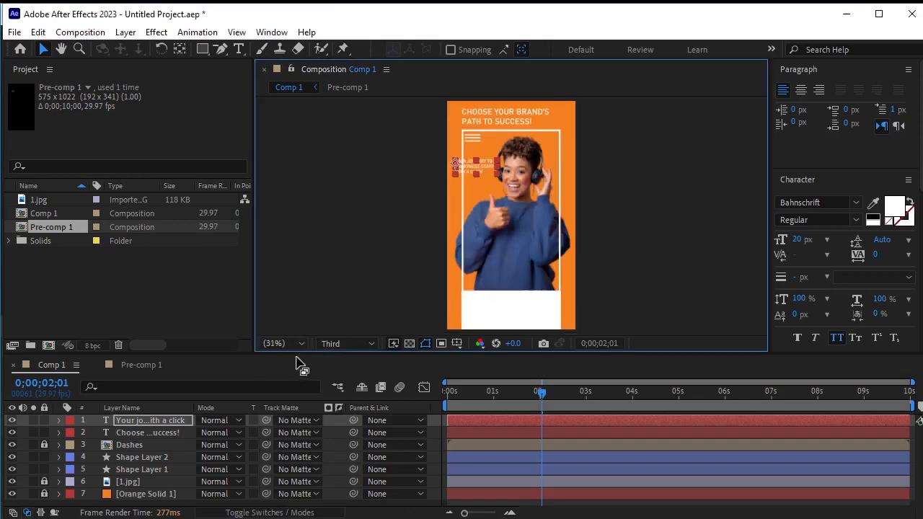
pyautogui.click(613, 193)
pyautogui.moveTo(474, 166); pyautogui.dragTo(475, 169)
pyautogui.press('Down')
pyautogui.press('Down')
pyautogui.press('Down')
pyautogui.press('Down')
pyautogui.press('Down')
pyautogui.press('Down')
pyautogui.press('Down')
pyautogui.press('Down')
pyautogui.press('Down')
pyautogui.press('Down')
pyautogui.press('Down')
pyautogui.press('Down')
pyautogui.press('Down')
pyautogui.press('Down')
pyautogui.press('Down')
pyautogui.press('Down')
pyautogui.press('Down')
pyautogui.press('Down')
pyautogui.press('Down')
pyautogui.press('Down')
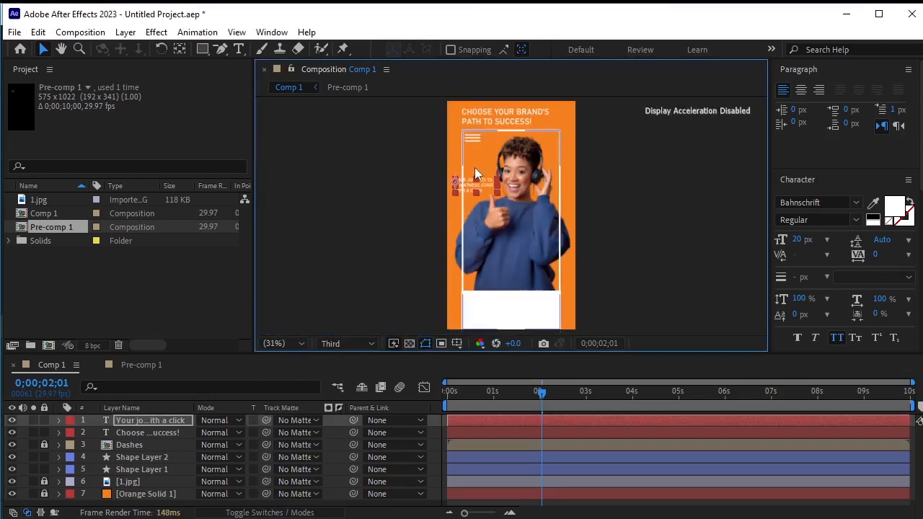
# Zoom in on the subheading and draw a closed pen-tool shape enclosing it, with an angled upper-right corner
pyautogui.click(683, 242)
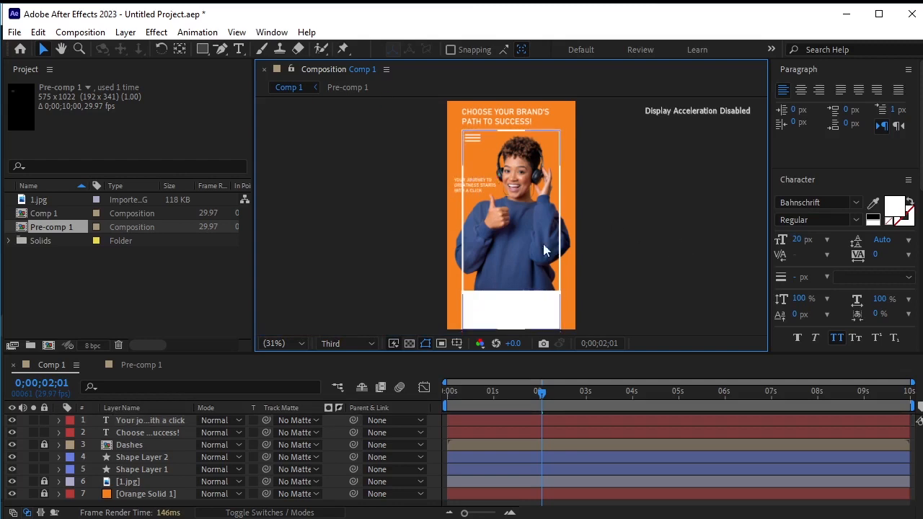
pyautogui.scroll(4, 480, 207)
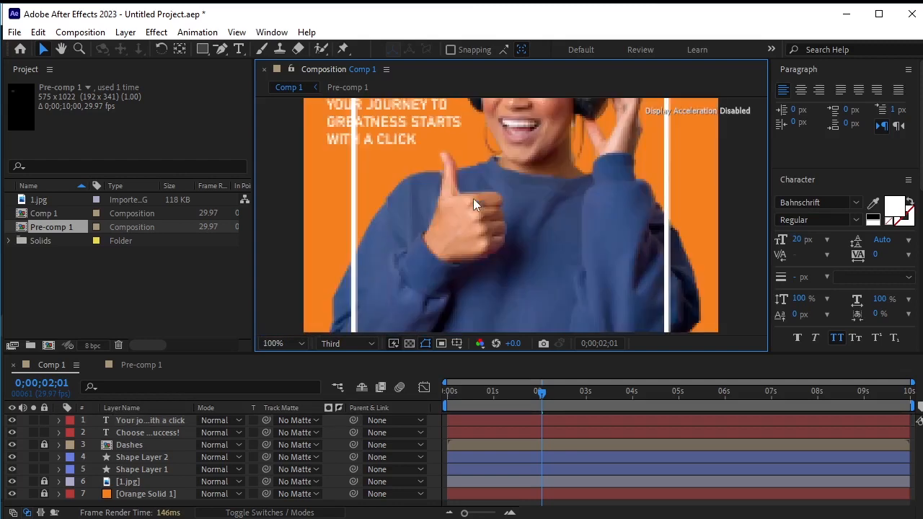
pyautogui.press('h')
pyautogui.moveTo(435, 158); pyautogui.dragTo(479, 207)
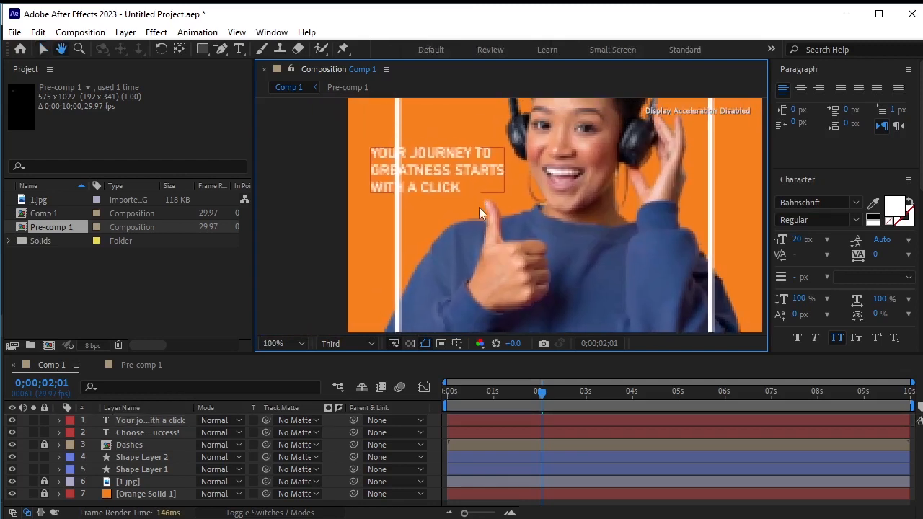
pyautogui.click(203, 48)
pyautogui.click(42, 49)
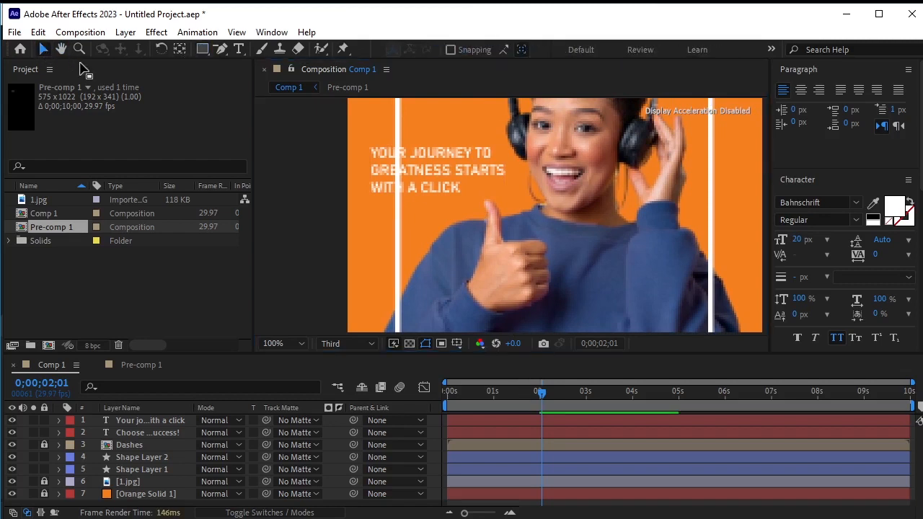
pyautogui.click(221, 56)
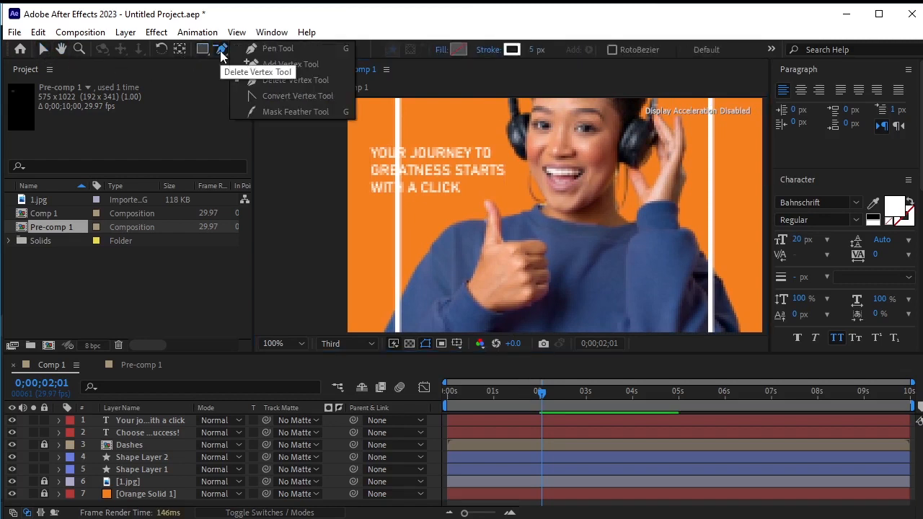
pyautogui.click(365, 192)
pyautogui.click(365, 139)
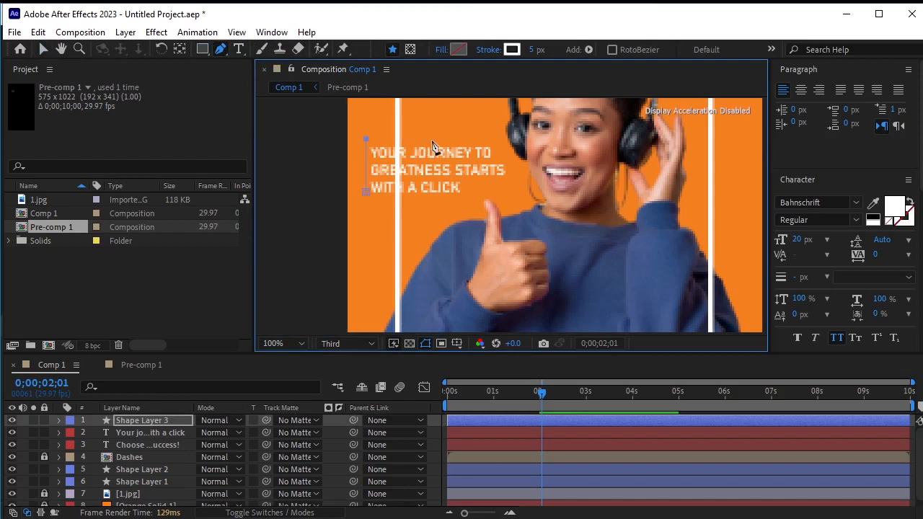
pyautogui.click(488, 136)
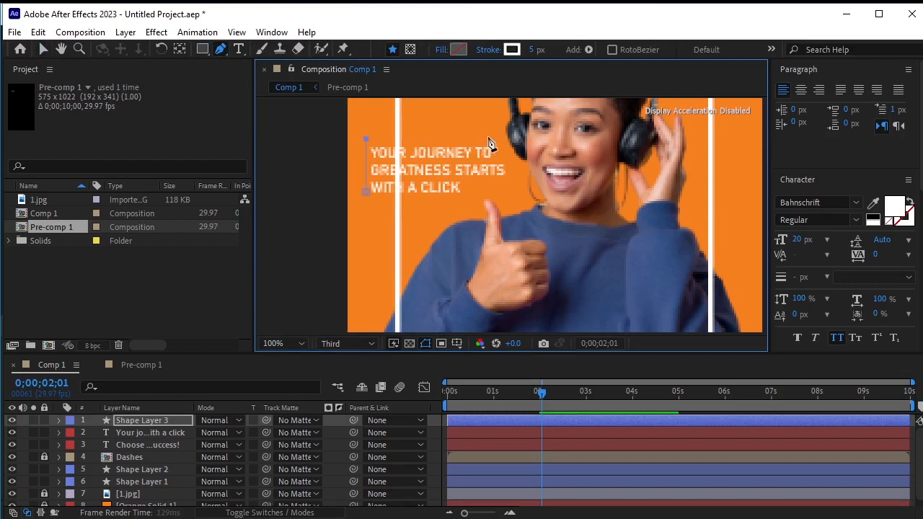
pyautogui.click(512, 181)
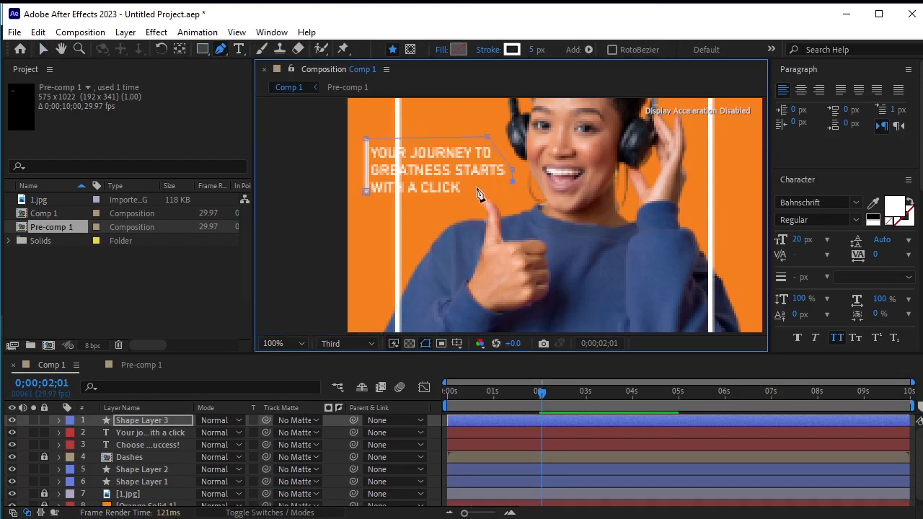
pyautogui.click(467, 196)
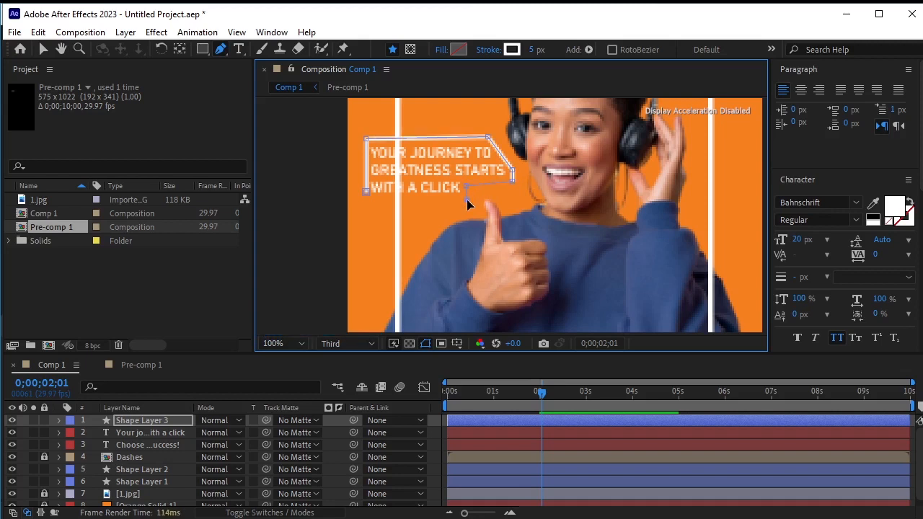
pyautogui.click(365, 194)
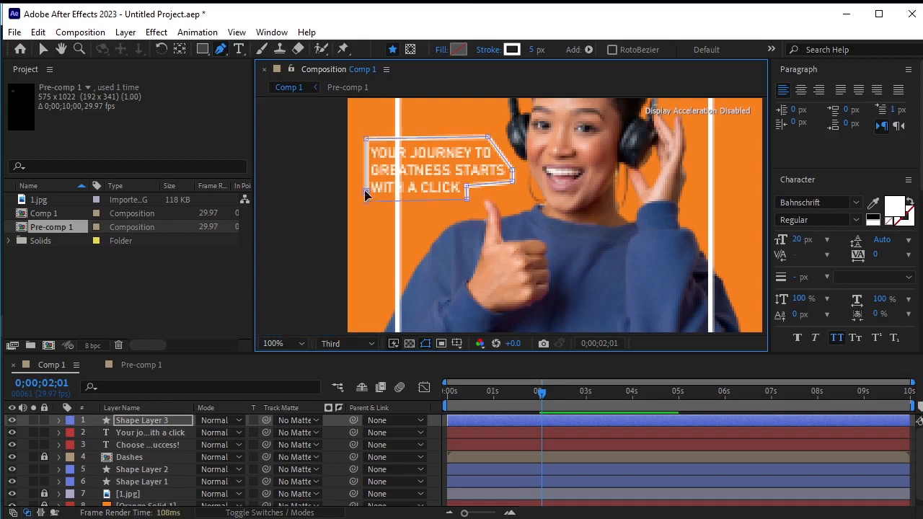
# Set the new shape's stroke to none and its fill colour to white FFFFFF
pyautogui.click(495, 52)
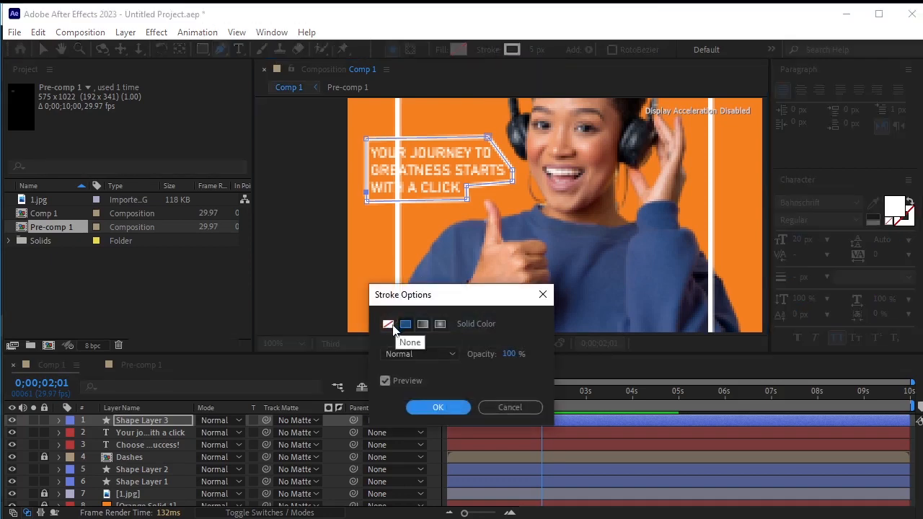
pyautogui.click(393, 328)
pyautogui.click(437, 407)
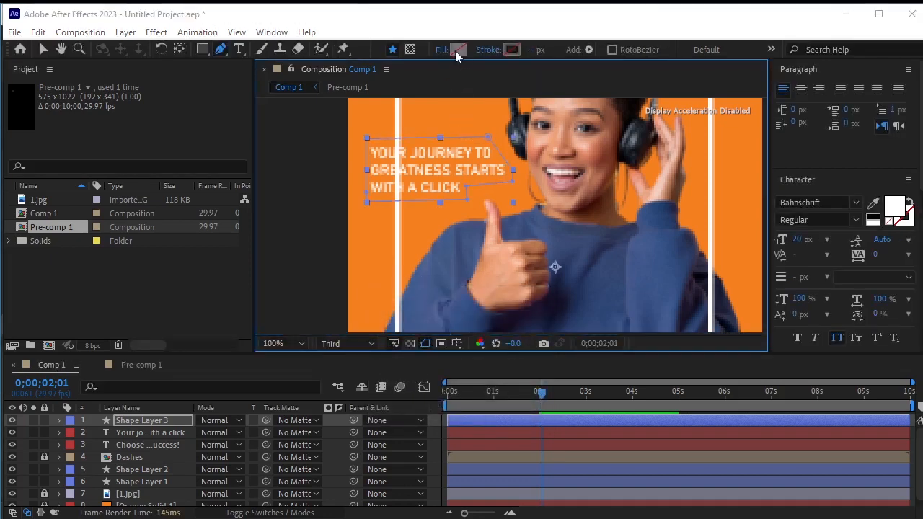
pyautogui.click(455, 52)
pyautogui.moveTo(606, 334); pyautogui.dragTo(542, 229)
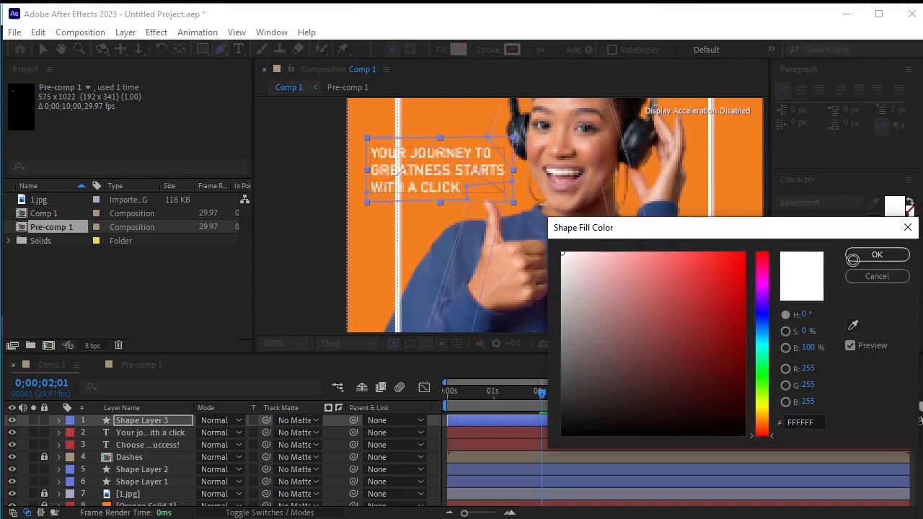
pyautogui.click(876, 258)
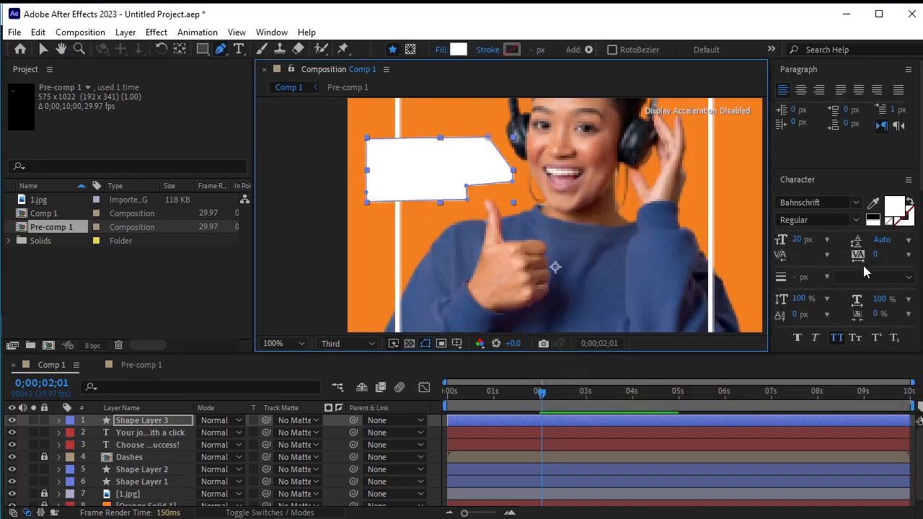
# Rename the new shape layer "Mask"
pyautogui.click(142, 420)
pyautogui.press('Return')
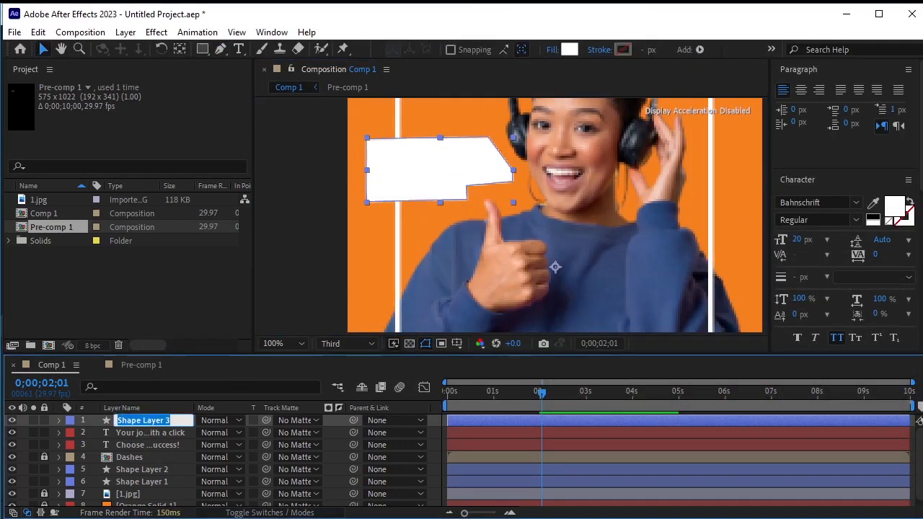
pyautogui.write('Ma')
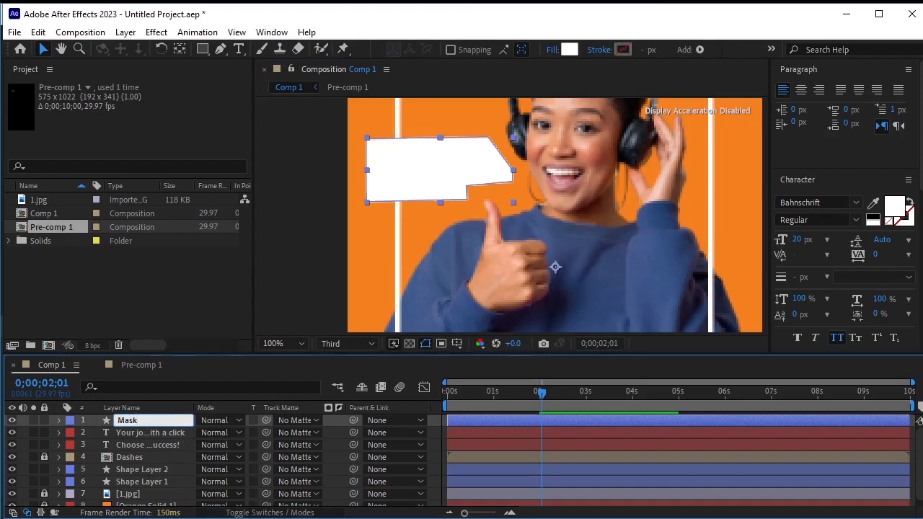
pyautogui.write('sk')
pyautogui.press('Return')
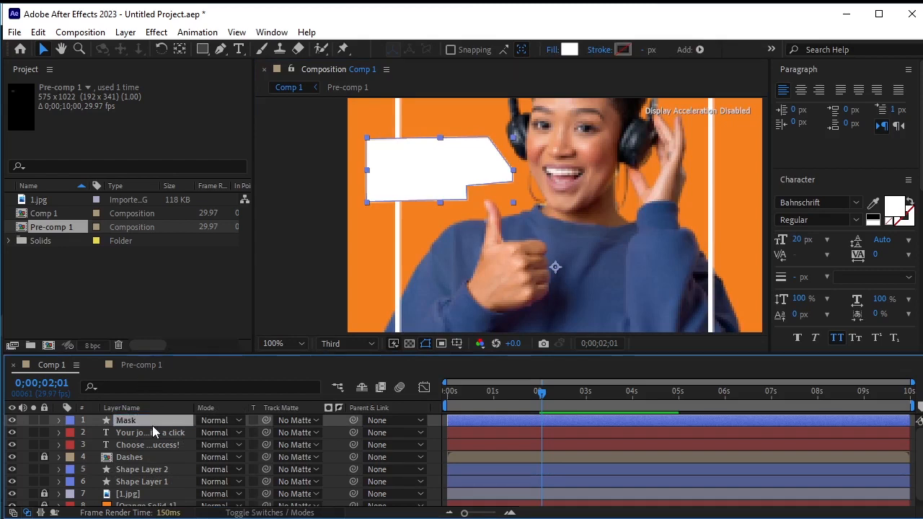
pyautogui.click(314, 286)
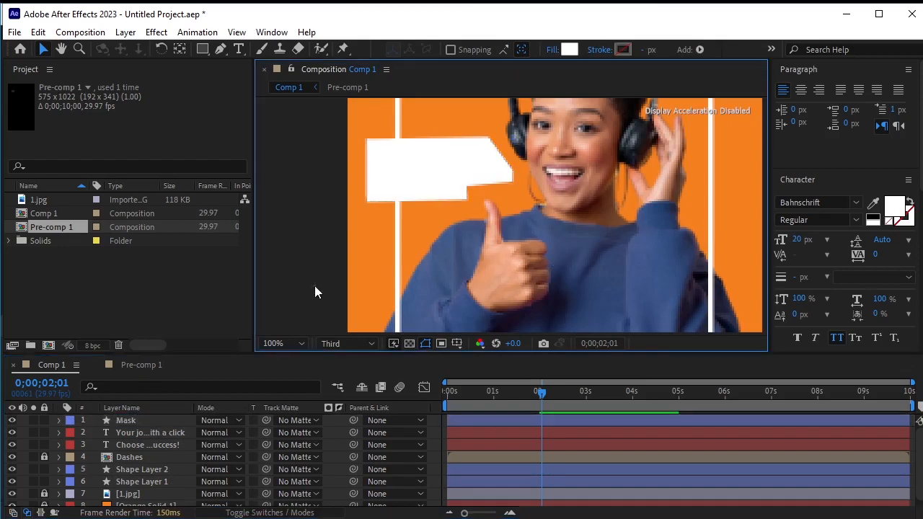
# Set the outline frame layer, Shape Layer 2, to use "1. Mask" as an inverted track matte
pyautogui.click(396, 277)
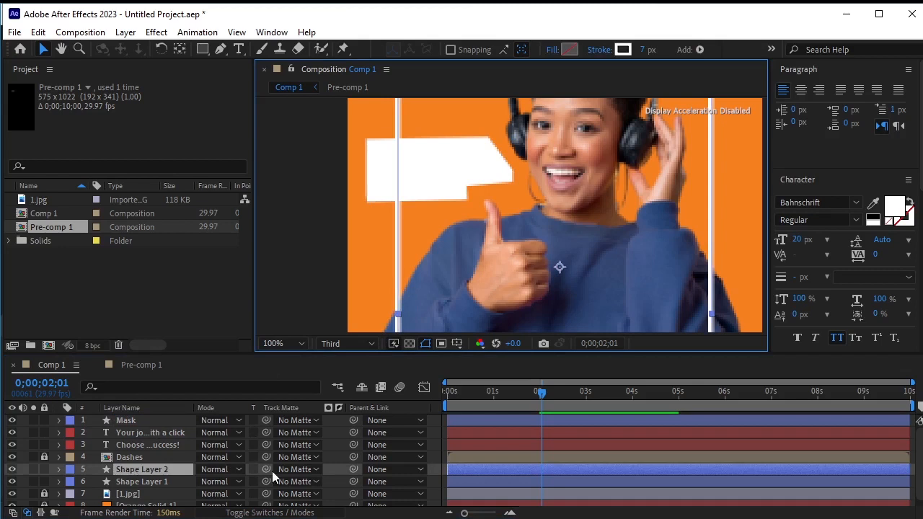
pyautogui.click(293, 470)
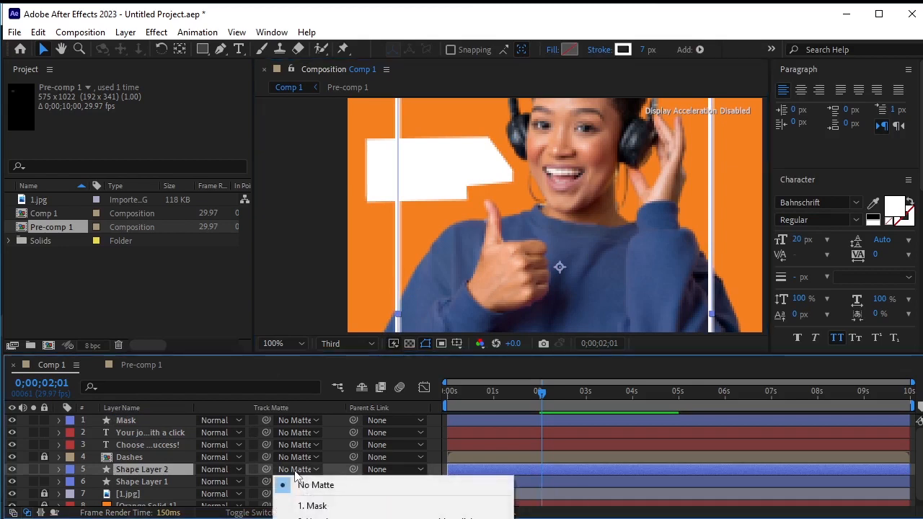
pyautogui.click(374, 510)
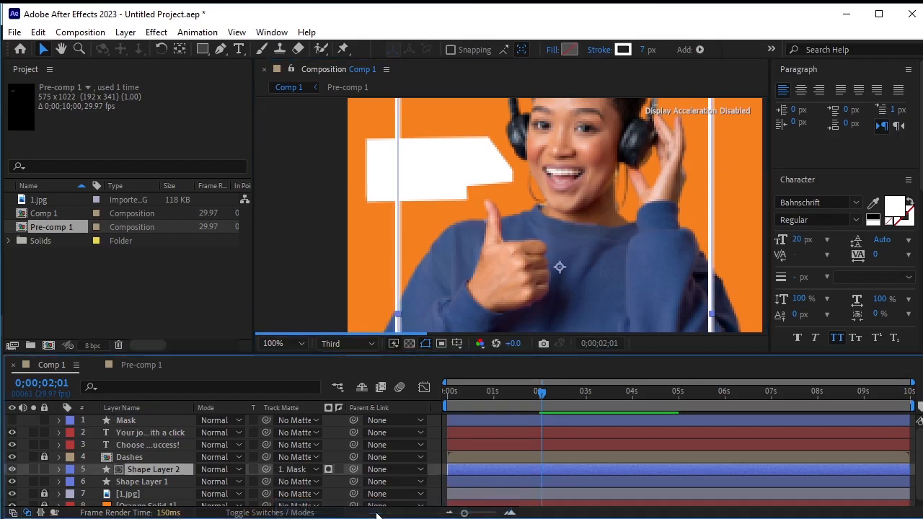
pyautogui.click(329, 469)
pyautogui.click(337, 470)
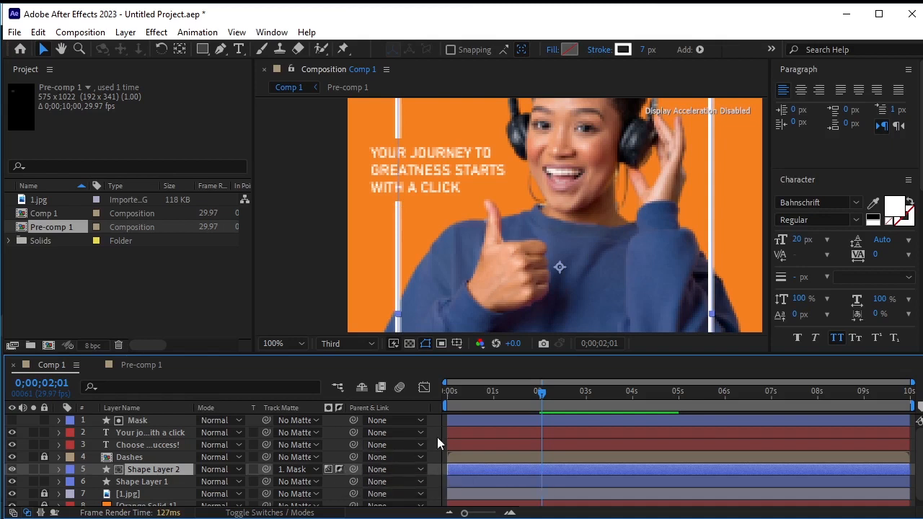
# Return to the start, zoom the viewer to fit, and play the animation
pyautogui.moveTo(542, 393); pyautogui.dragTo(425, 409)
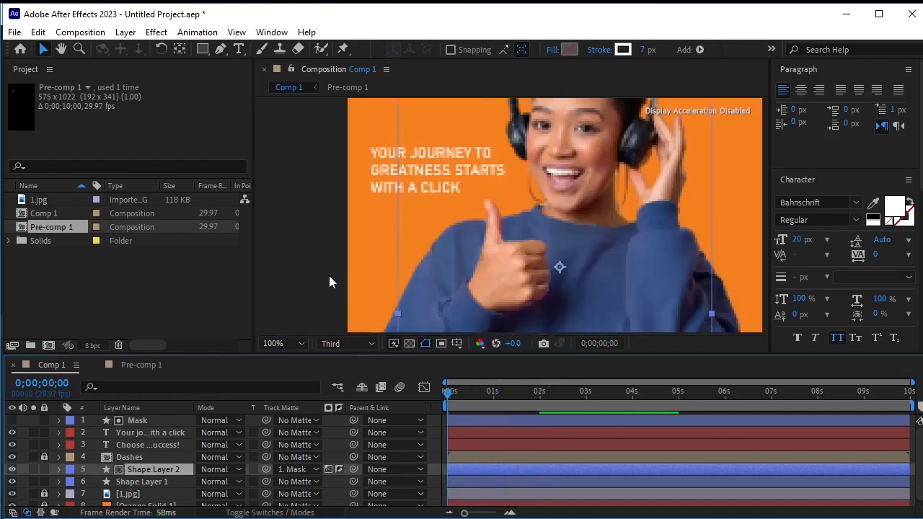
pyautogui.click(299, 344)
pyautogui.click(317, 372)
pyautogui.press('space')
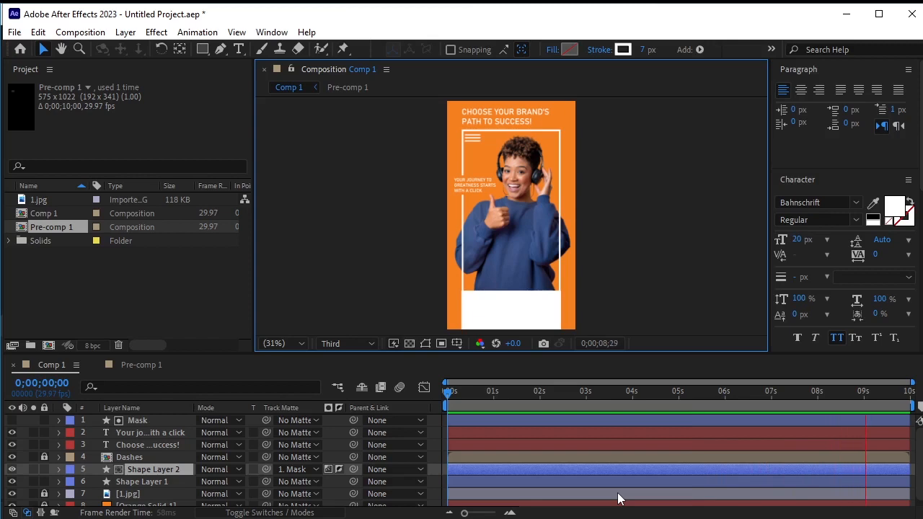
pyautogui.press('space')
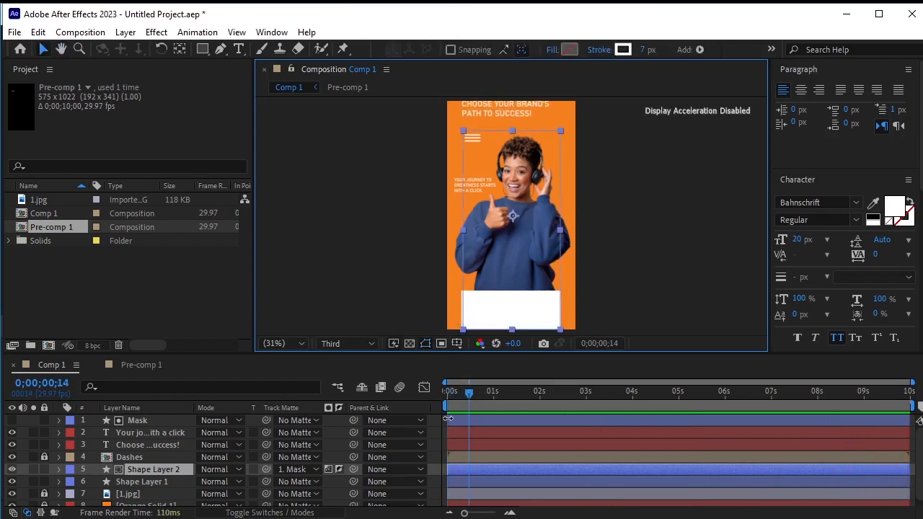
# Trim the subheading layer so it begins at 0;00;01;13
pyautogui.click(158, 433)
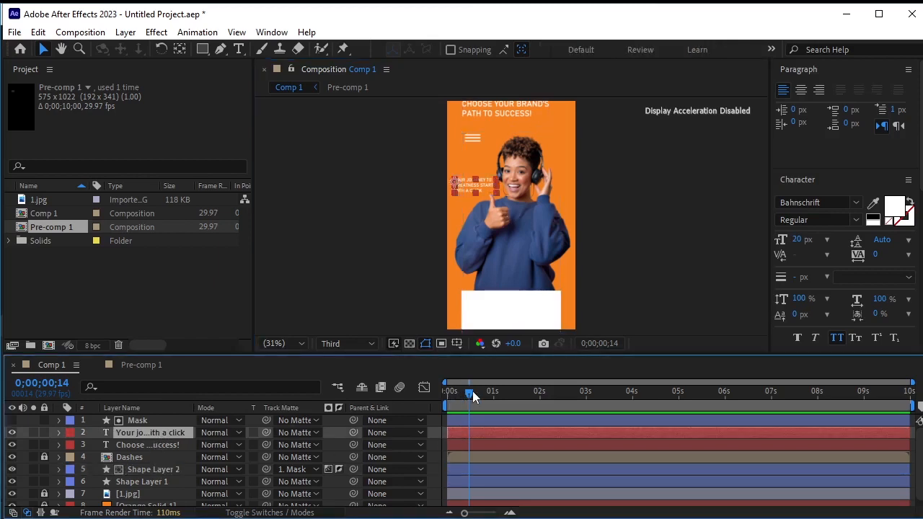
pyautogui.moveTo(472, 391); pyautogui.dragTo(518, 394)
pyautogui.click(359, 287)
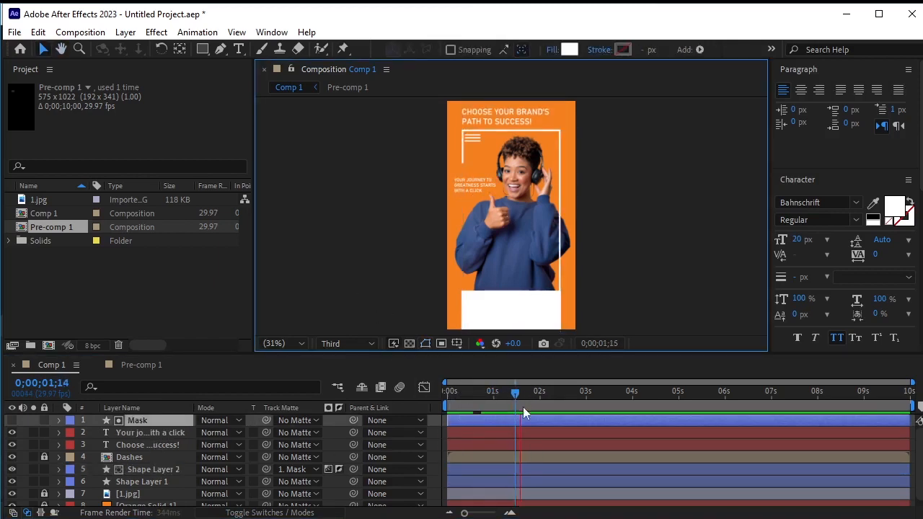
pyautogui.press('space')
pyautogui.click(450, 393)
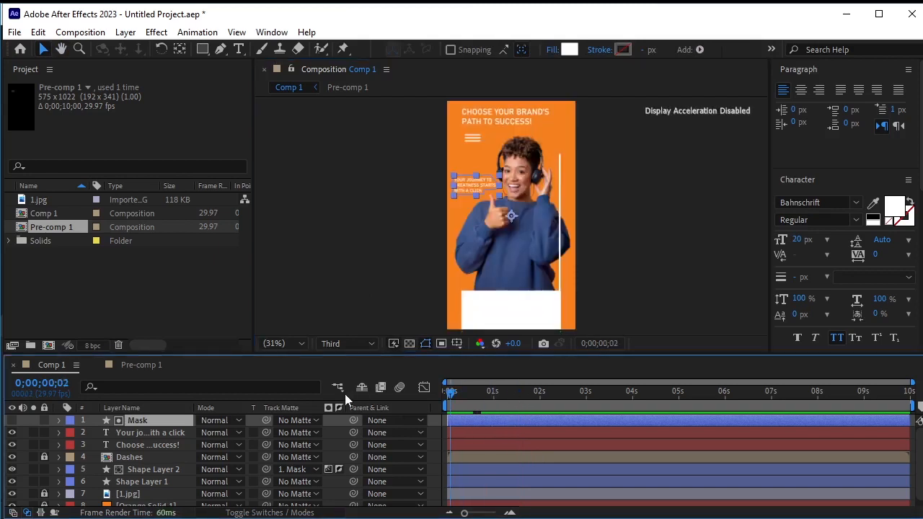
pyautogui.click(467, 456)
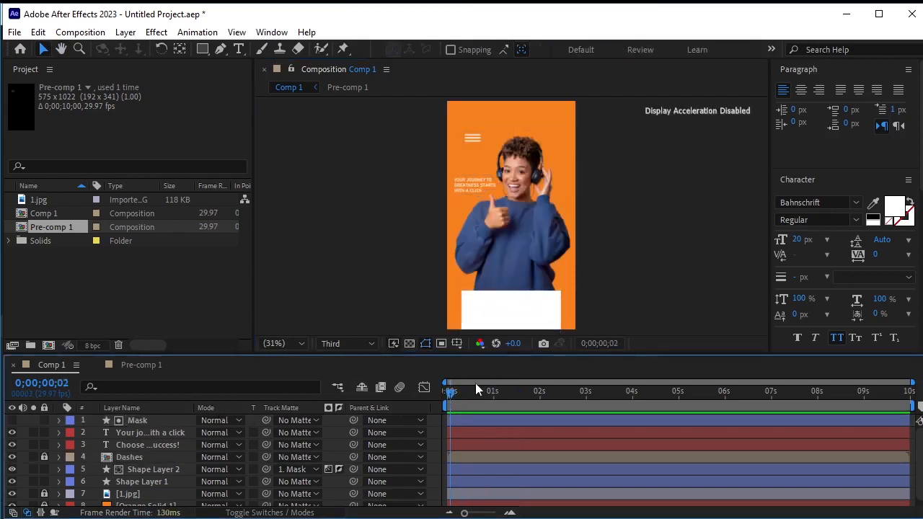
pyautogui.click(169, 433)
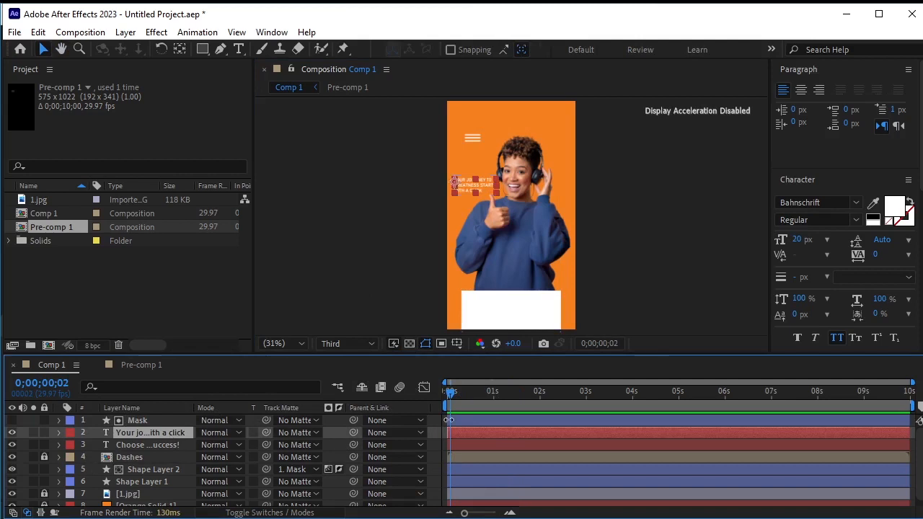
pyautogui.moveTo(456, 393); pyautogui.dragTo(514, 428)
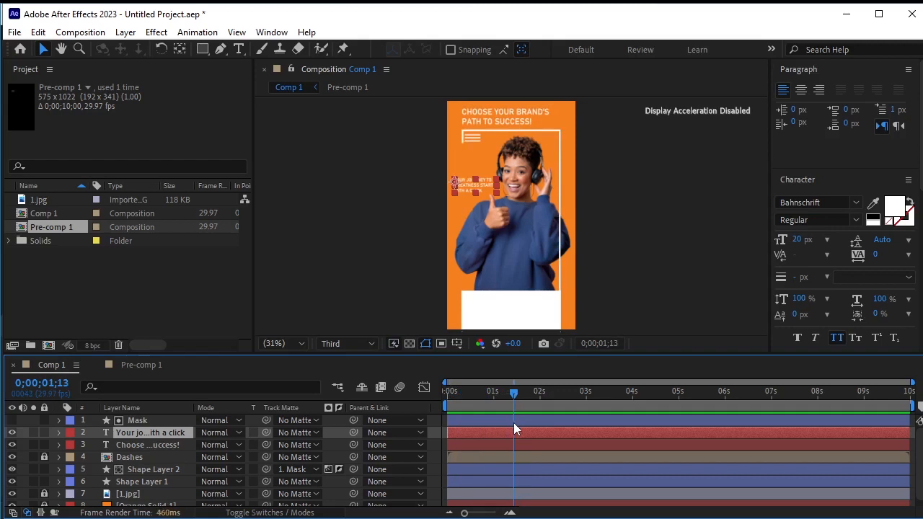
pyautogui.hotkey('alt', '[')
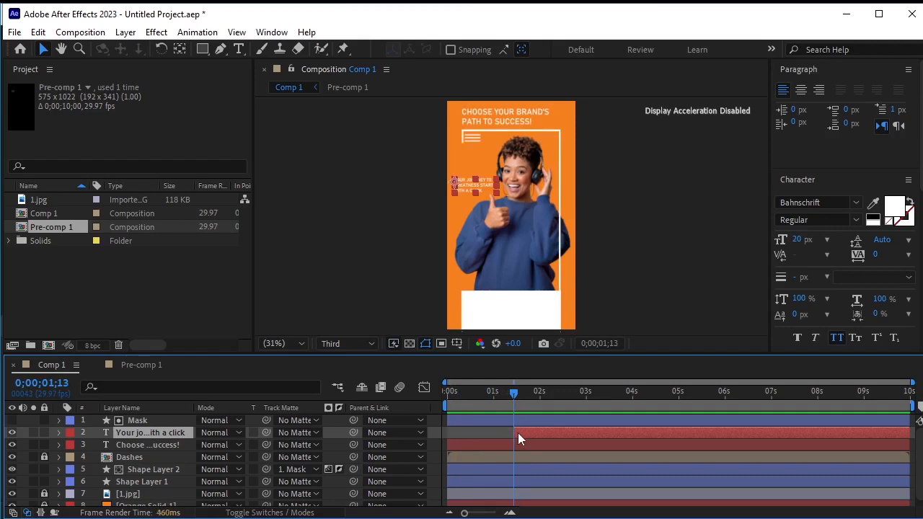
# Play the animation from the start, scrub to 0;00;01;08, and select the outline frame layer
pyautogui.moveTo(511, 389); pyautogui.dragTo(451, 396)
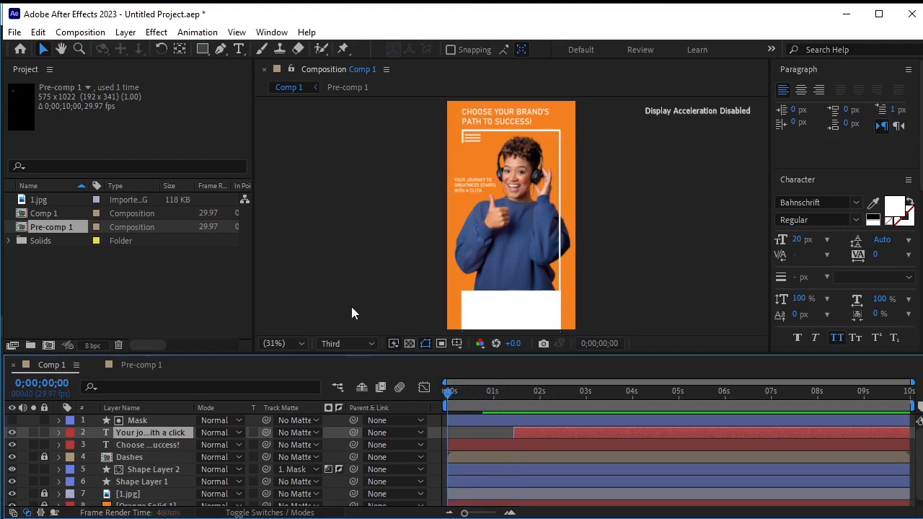
pyautogui.click(352, 281)
pyautogui.press('space')
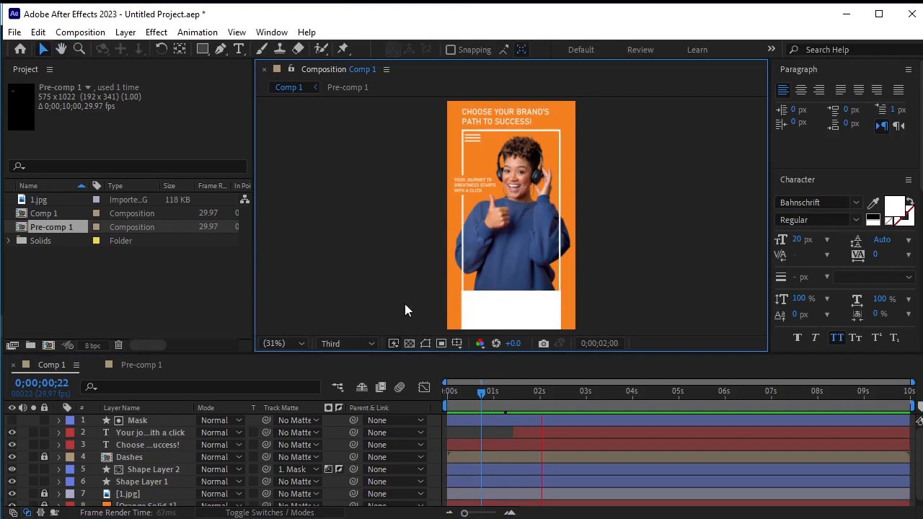
pyautogui.click(553, 395)
pyautogui.moveTo(553, 394); pyautogui.dragTo(506, 422)
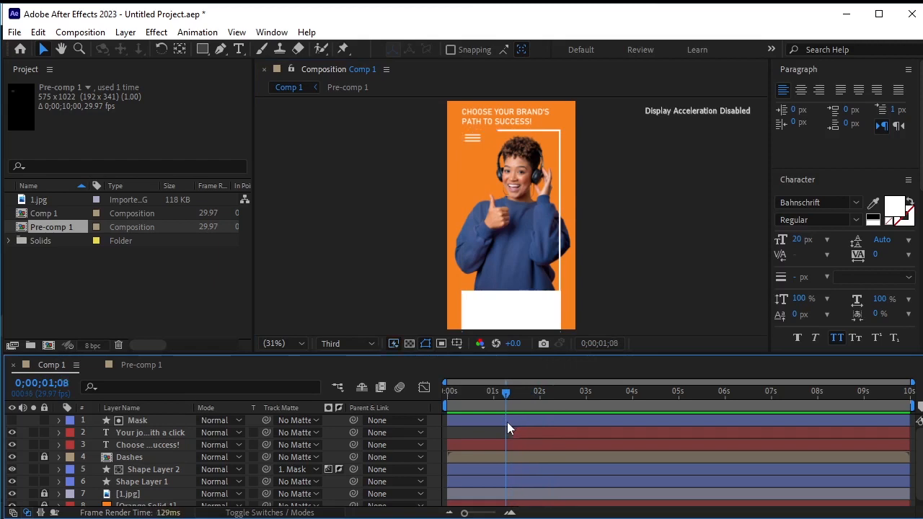
pyautogui.click(472, 141)
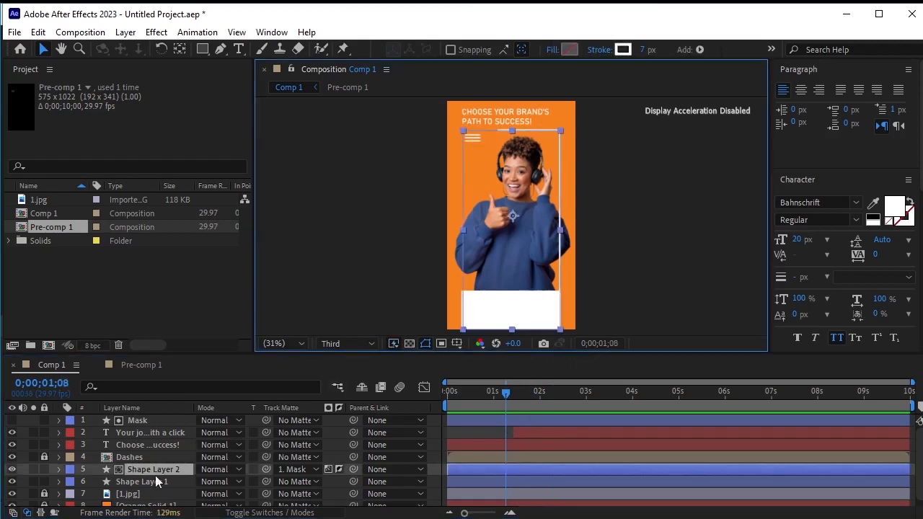
# Unlock the Dashes layer and trim it so it starts at 0;00;01;08
pyautogui.click(115, 457)
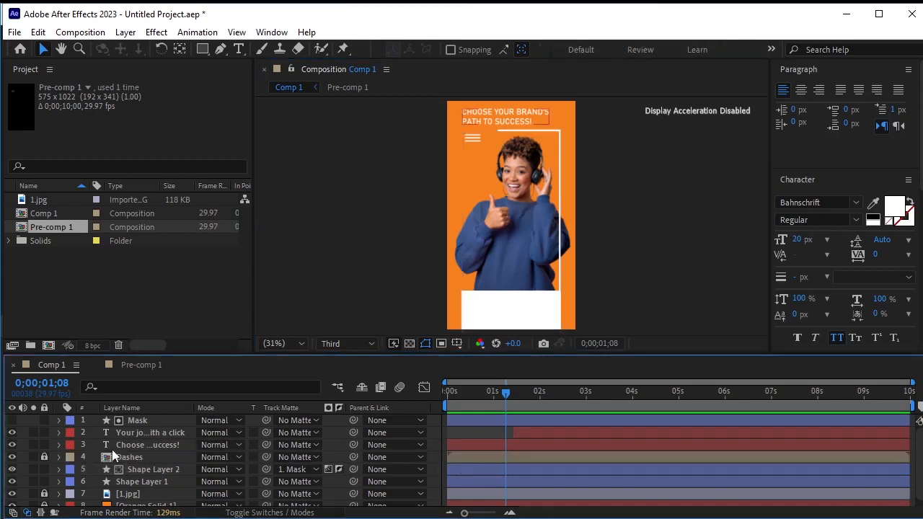
pyautogui.click(44, 457)
pyautogui.click(129, 456)
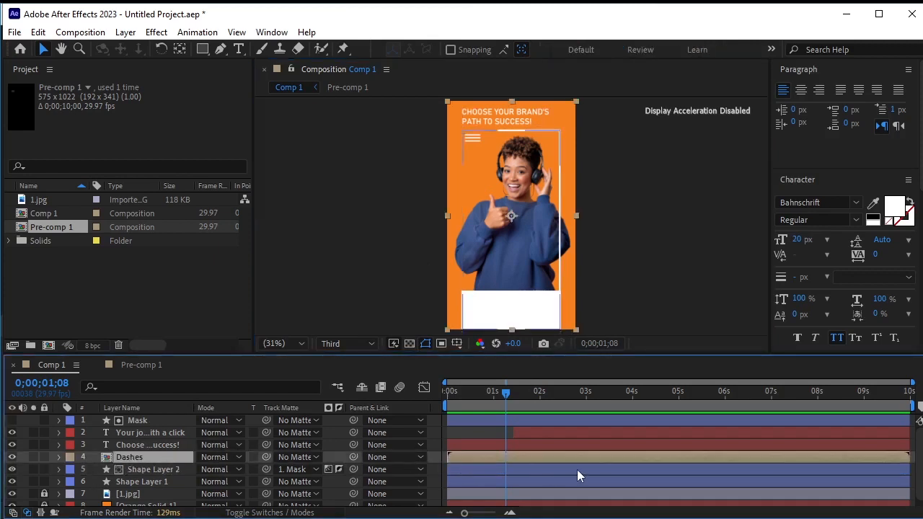
pyautogui.hotkey('alt', '[')
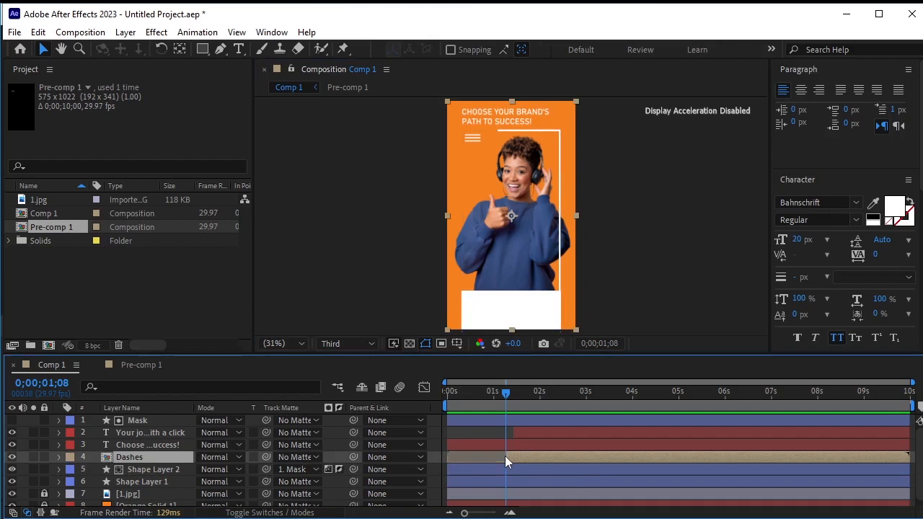
# Play the animation around the one-second mark to review how the dashes and subheading appear
pyautogui.press('space')
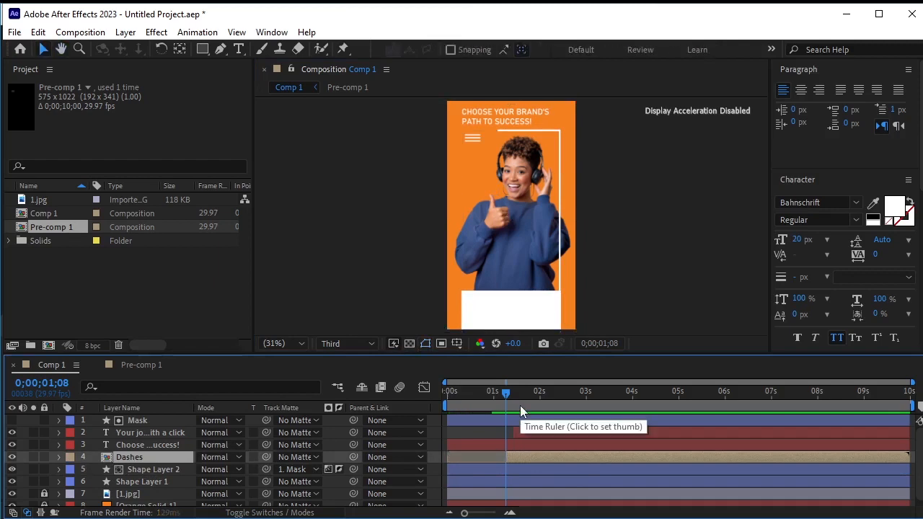
pyautogui.press('space')
pyautogui.click(492, 400)
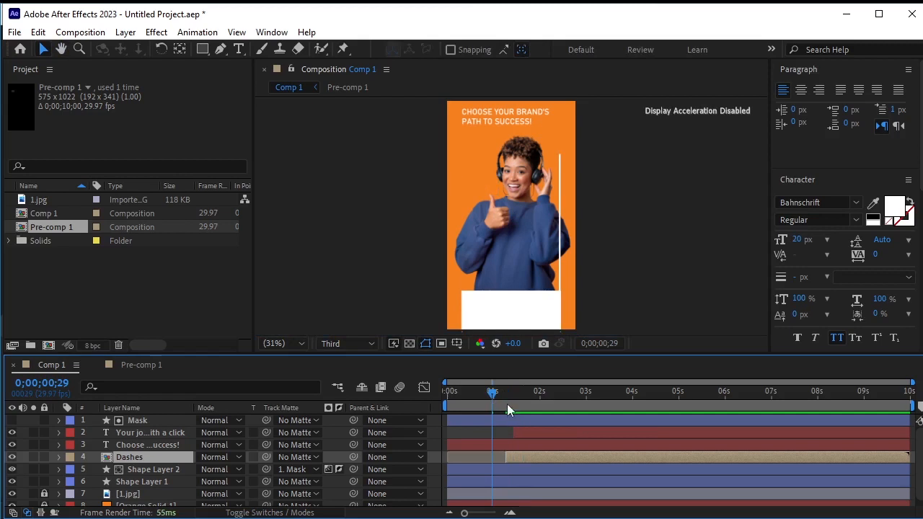
pyautogui.press('space')
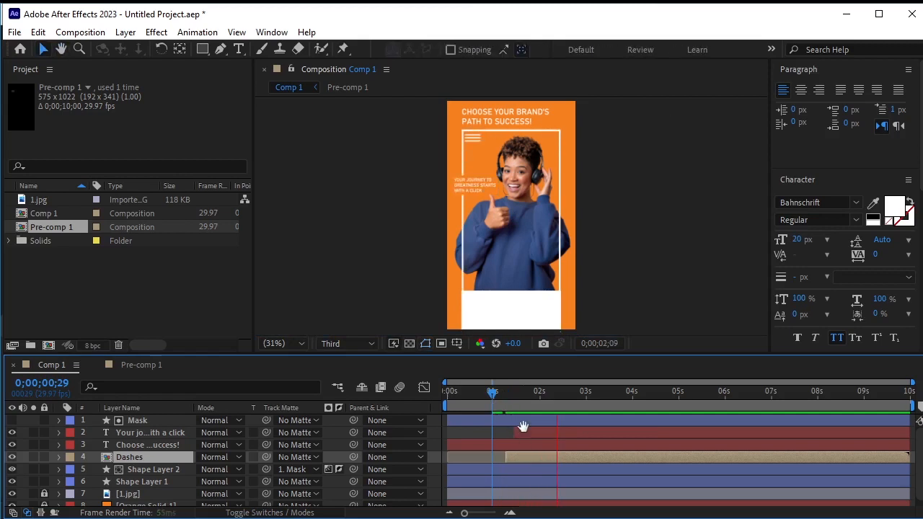
pyautogui.moveTo(558, 396); pyautogui.dragTo(495, 406)
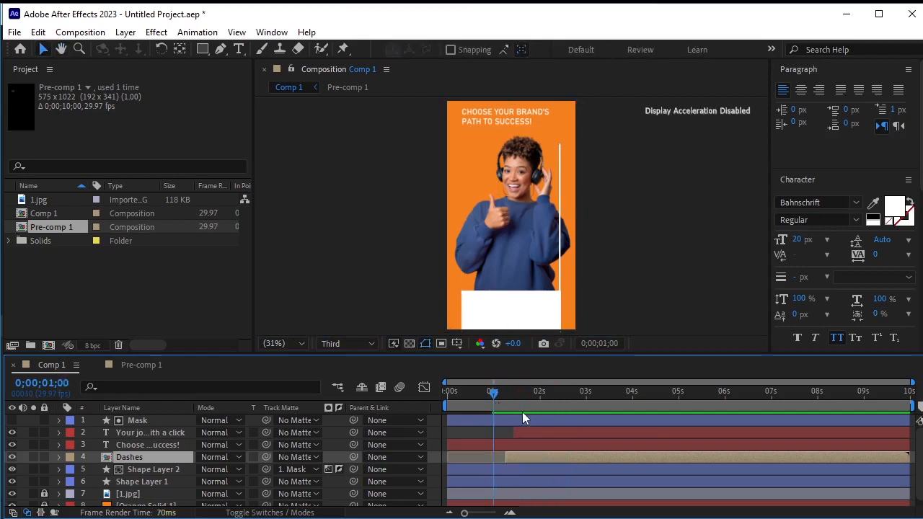
pyautogui.press('space')
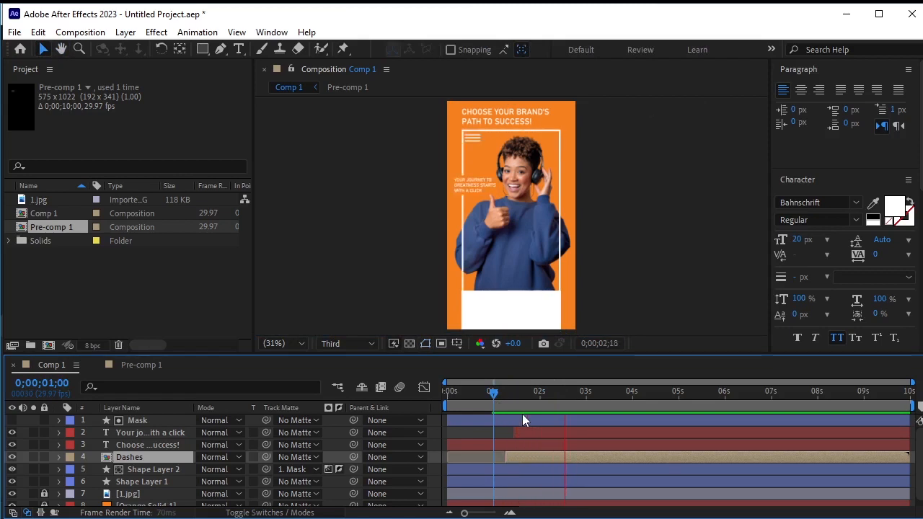
pyautogui.press('space')
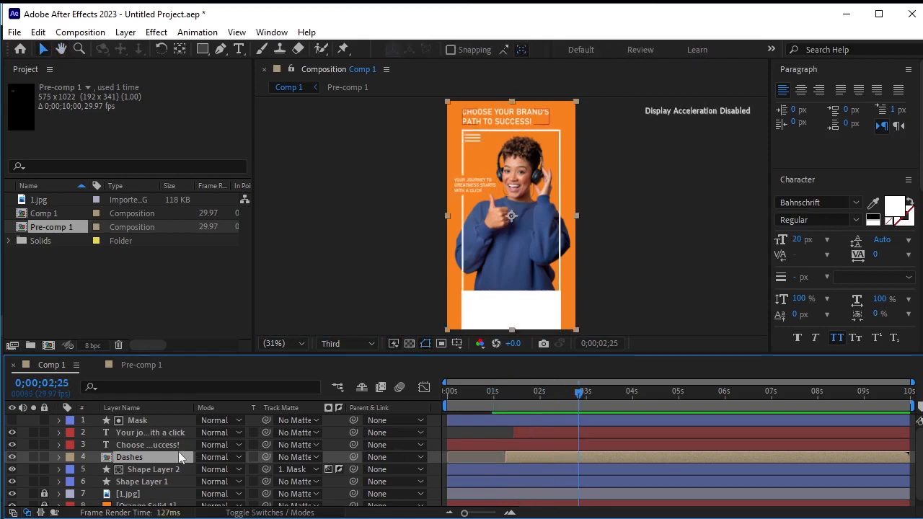
# Scale the Dashes layer to 82% and nudge it up toward the frame's top-left corner
pyautogui.press('s')
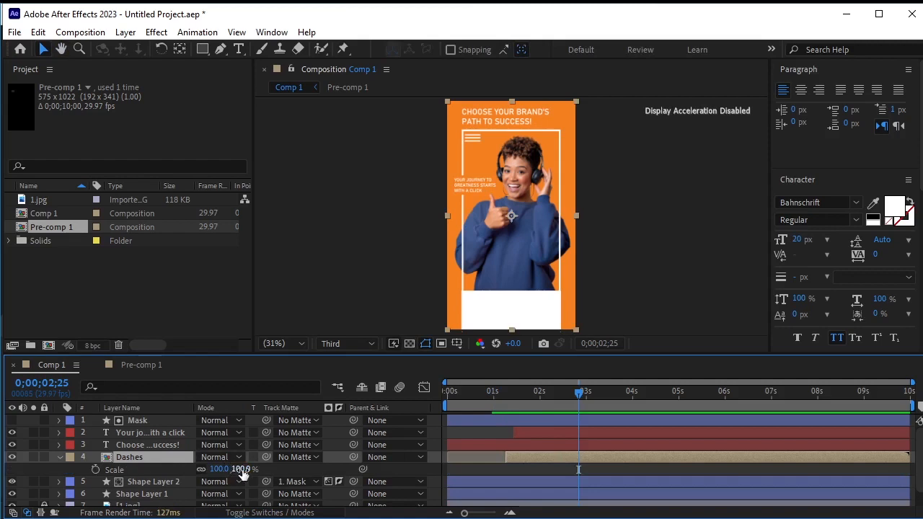
pyautogui.moveTo(242, 470); pyautogui.dragTo(238, 480)
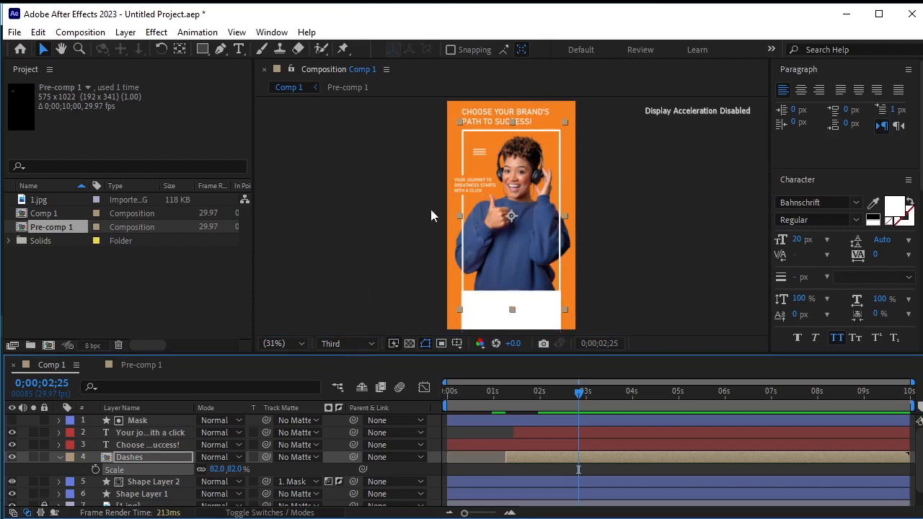
pyautogui.moveTo(486, 160); pyautogui.dragTo(479, 150)
pyautogui.press('Up')
pyautogui.press('Up')
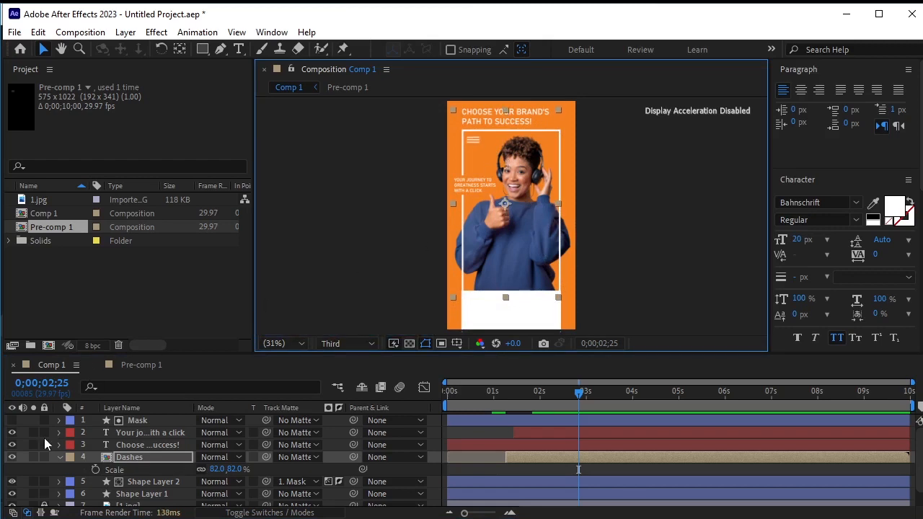
# Collapse and lock the Dashes layer, and play the composition from the start
pyautogui.click(60, 457)
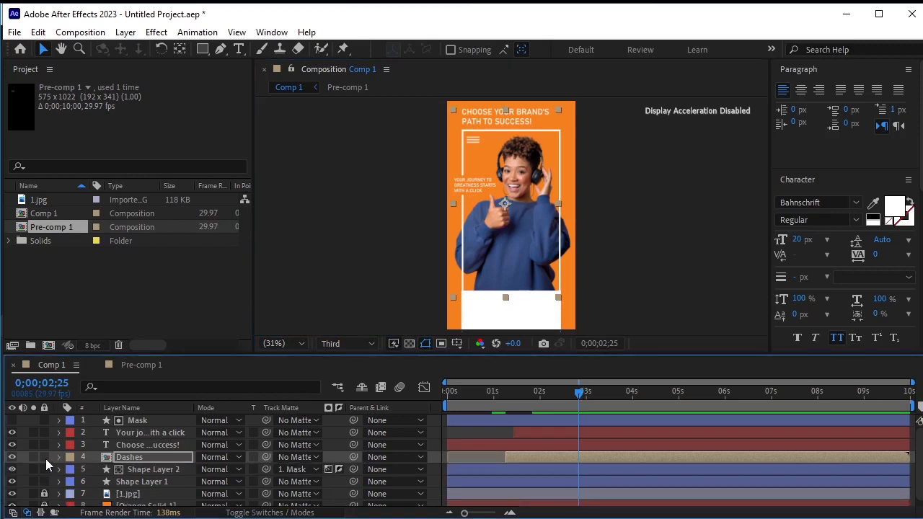
pyautogui.click(44, 457)
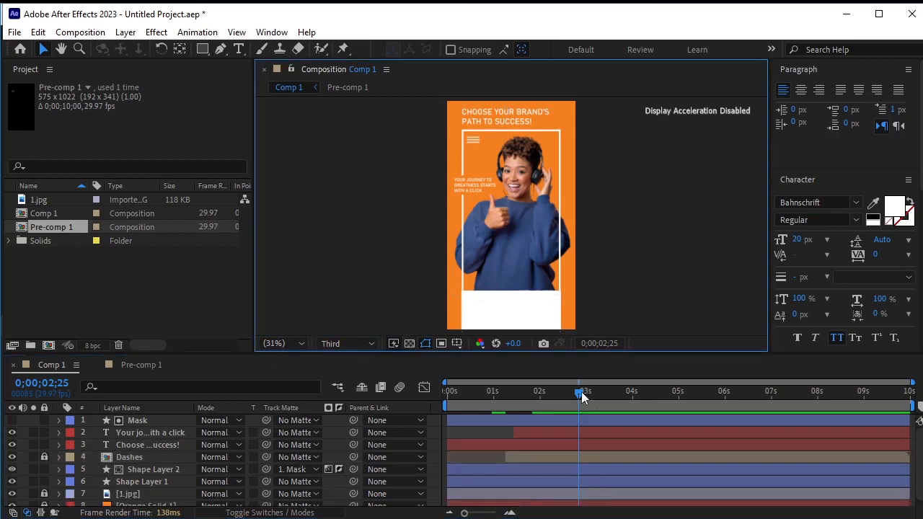
pyautogui.moveTo(583, 396); pyautogui.dragTo(331, 395)
pyautogui.press('space')
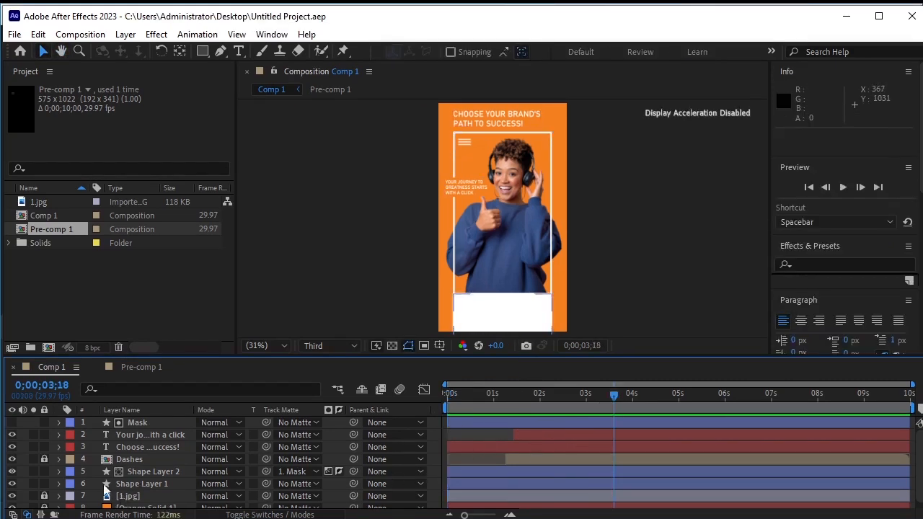
# Pre-compose the bottom white panel layer, Shape Layer 1, and open the new precomp
pyautogui.click(148, 487)
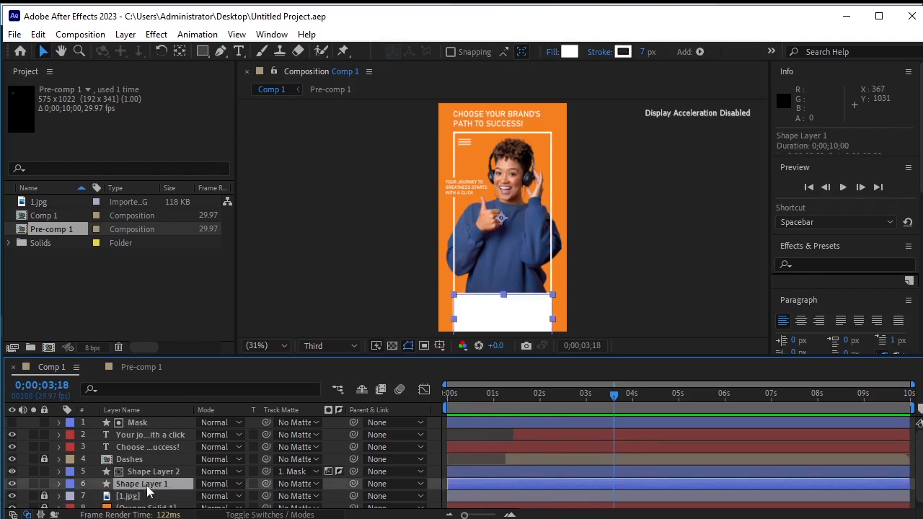
pyautogui.click(125, 35)
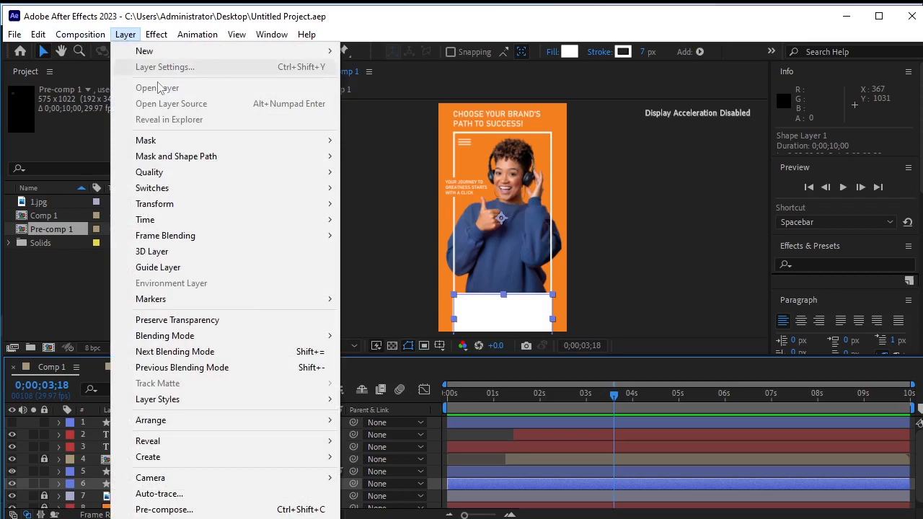
pyautogui.click(216, 509)
pyautogui.click(493, 371)
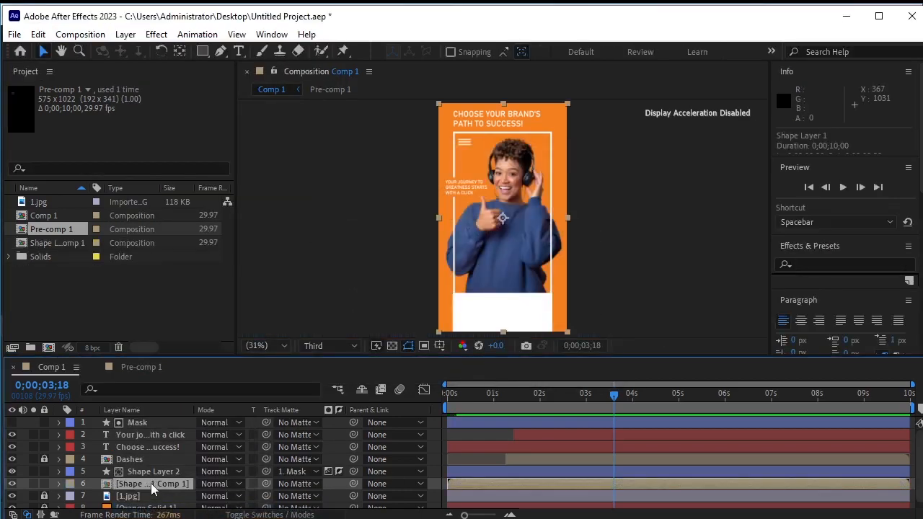
pyautogui.doubleClick(151, 484)
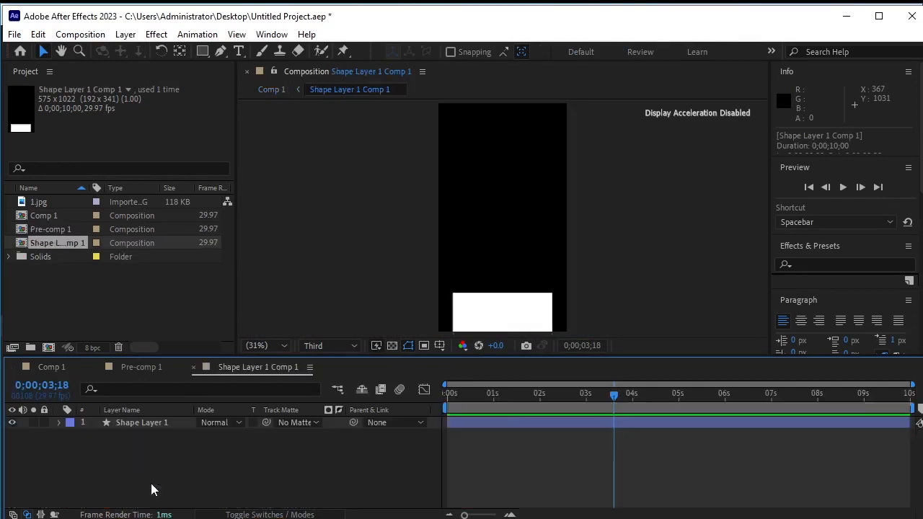
# Draw a small rectangle near the upper-left of the white panel inside the precomp at the start of the timeline
pyautogui.click(148, 424)
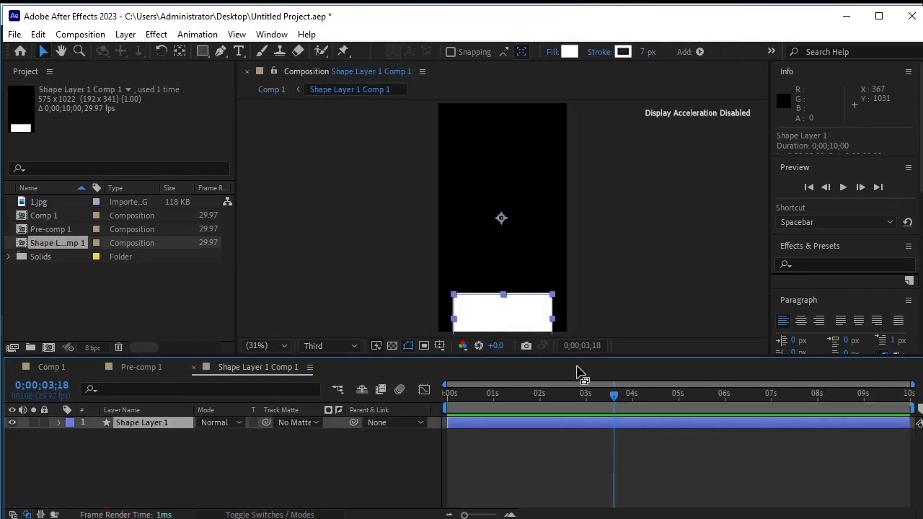
pyautogui.moveTo(615, 401); pyautogui.dragTo(465, 433)
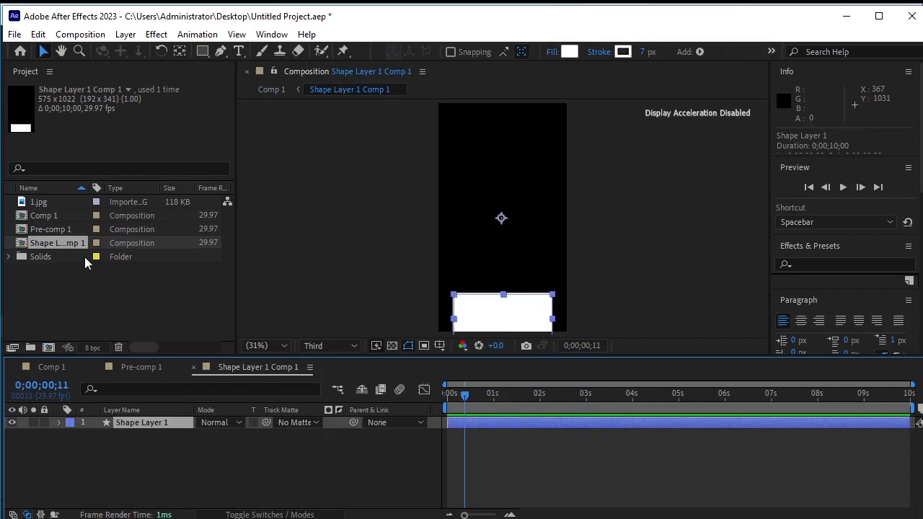
pyautogui.moveTo(459, 391); pyautogui.dragTo(440, 405)
pyautogui.scroll(1, 531, 292)
pyautogui.scroll(3, 531, 292)
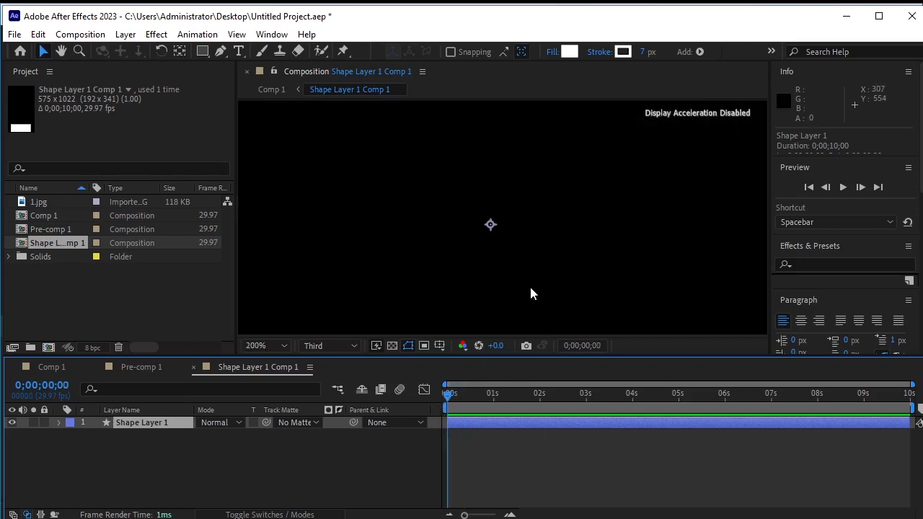
pyautogui.press('h')
pyautogui.moveTo(526, 295); pyautogui.dragTo(520, 123)
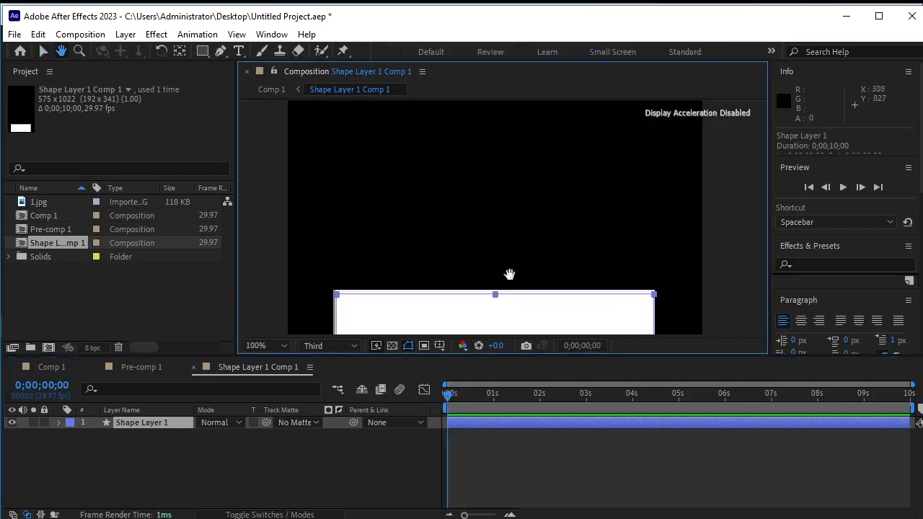
pyautogui.moveTo(509, 272); pyautogui.dragTo(509, 134)
pyautogui.press('v')
pyautogui.click(132, 480)
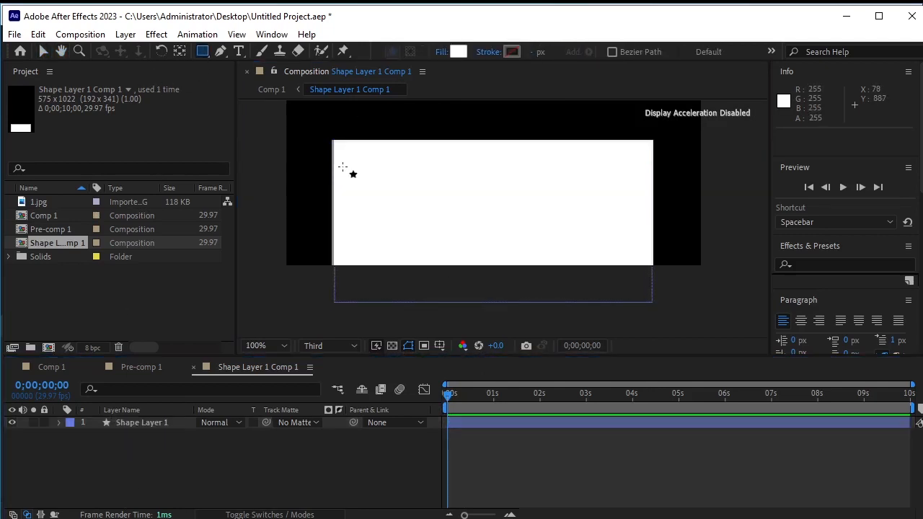
pyautogui.moveTo(343, 160)
pyautogui.mouseDown()
pyautogui.moveTo(379, 208)
pyautogui.moveTo(440, 243)
pyautogui.moveTo(433, 257)
pyautogui.mouseUp()
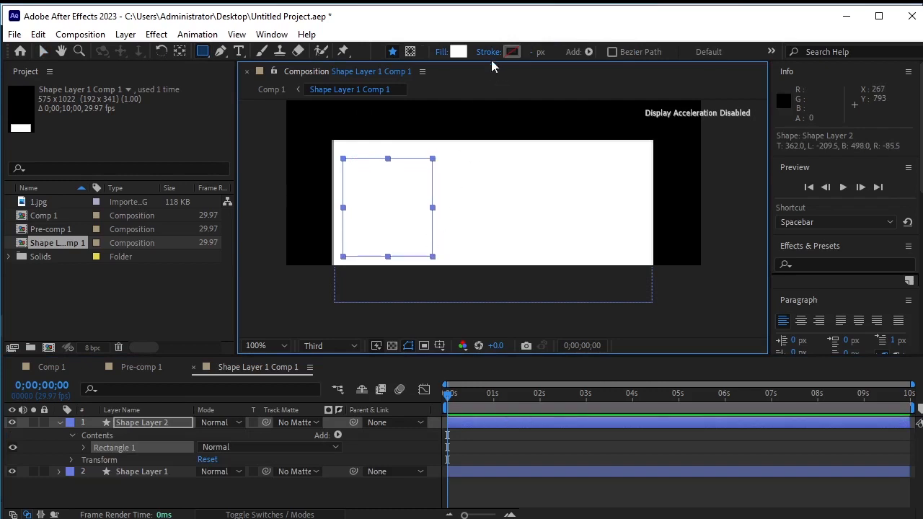
# Remove the rectangle's fill and give it a solid black stroke
pyautogui.click(442, 52)
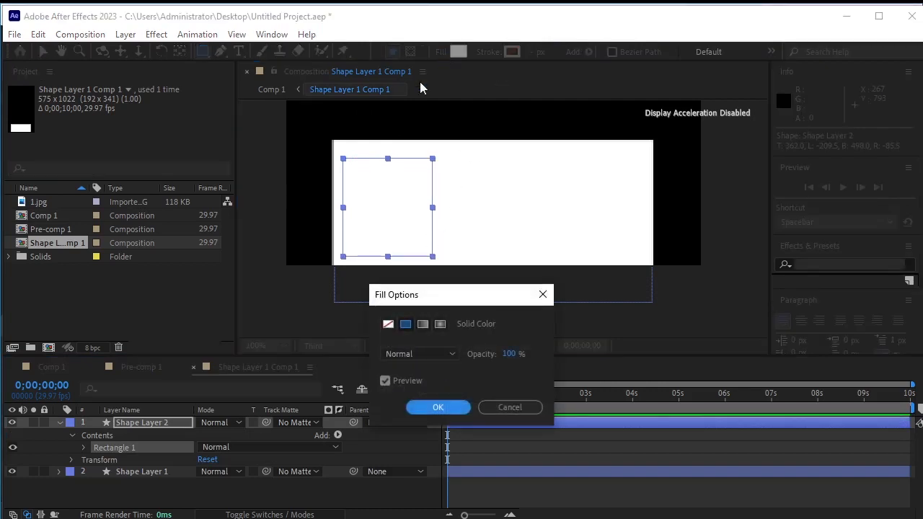
pyautogui.click(388, 324)
pyautogui.click(437, 408)
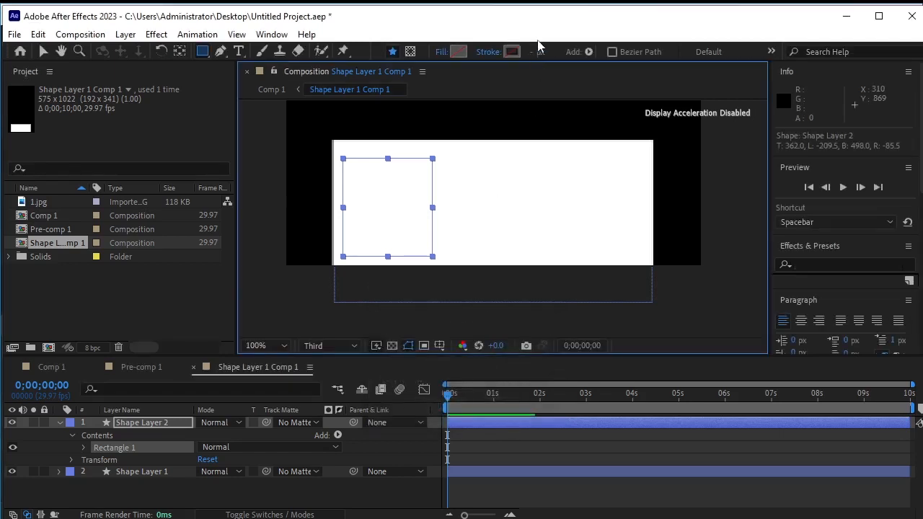
pyautogui.click(488, 52)
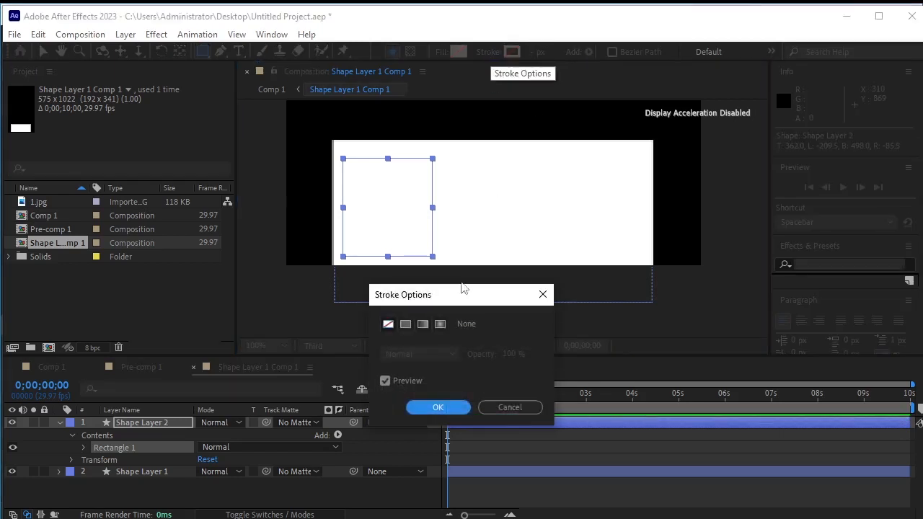
pyautogui.click(406, 324)
pyautogui.click(438, 408)
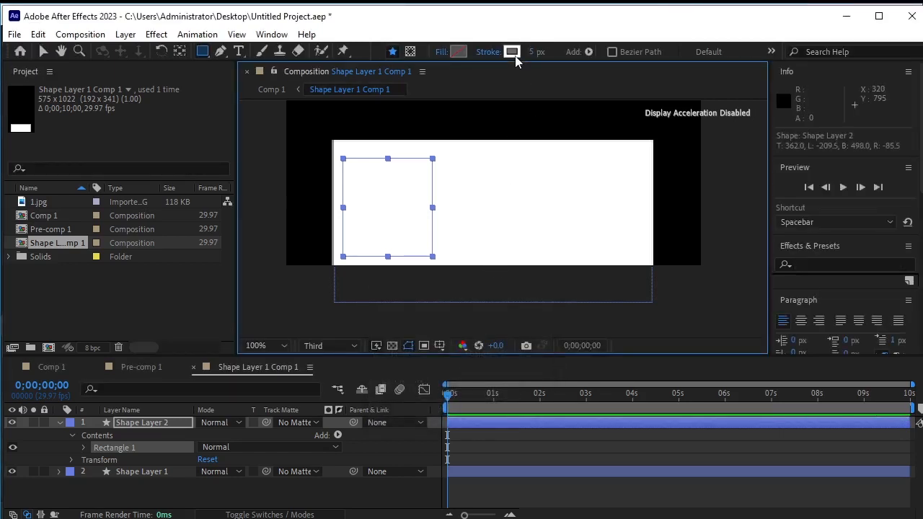
pyautogui.click(511, 52)
pyautogui.moveTo(671, 334); pyautogui.dragTo(744, 440)
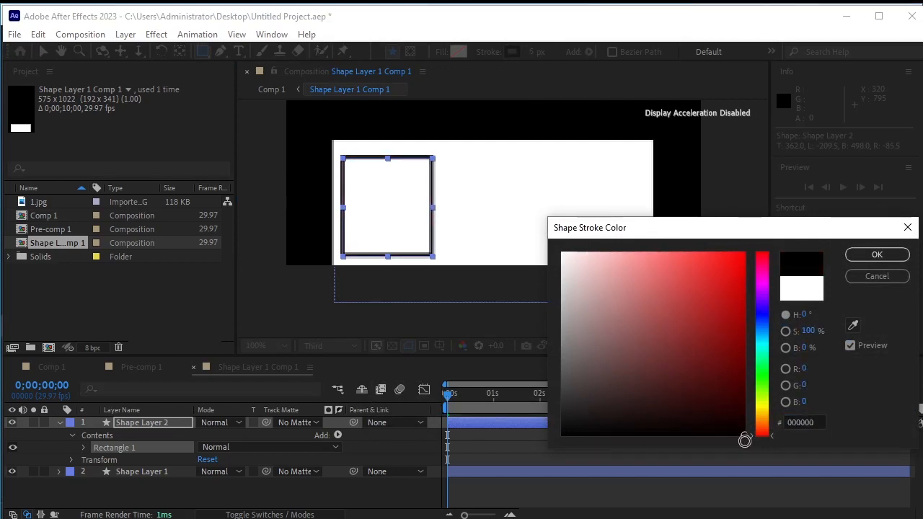
pyautogui.click(876, 256)
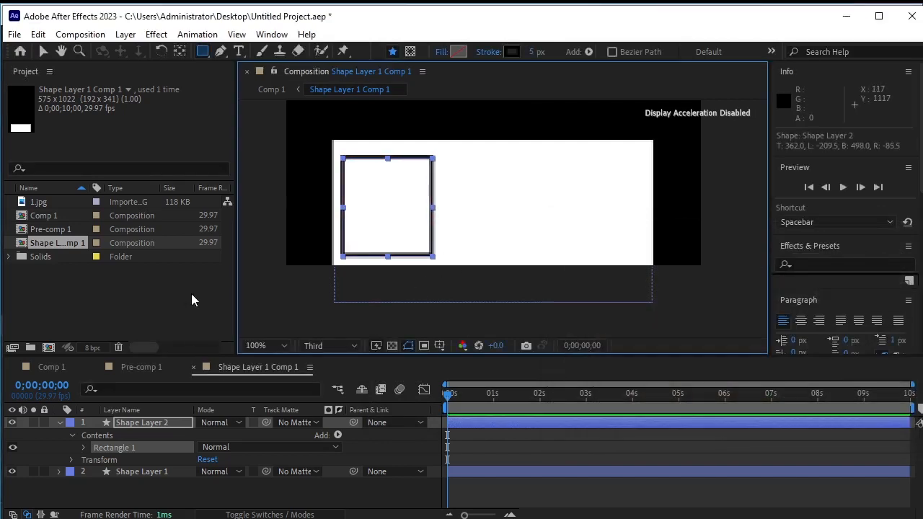
# Resize the rectangle into a shorter box and move it up toward the panel's top-left corner
pyautogui.click(191, 300)
pyautogui.click(44, 51)
pyautogui.click(189, 309)
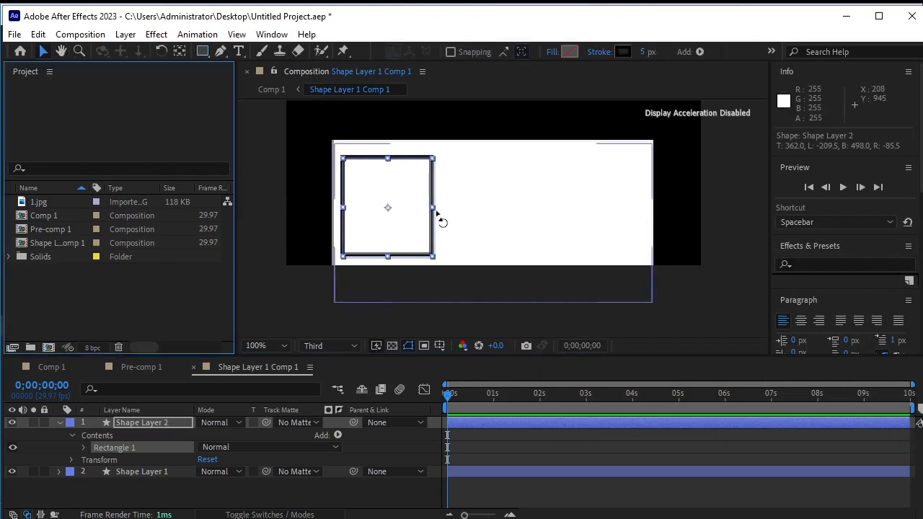
pyautogui.moveTo(433, 207)
pyautogui.mouseDown()
pyautogui.moveTo(422, 208)
pyautogui.moveTo(433, 211)
pyautogui.mouseUp()
pyautogui.moveTo(391, 258); pyautogui.dragTo(391, 244)
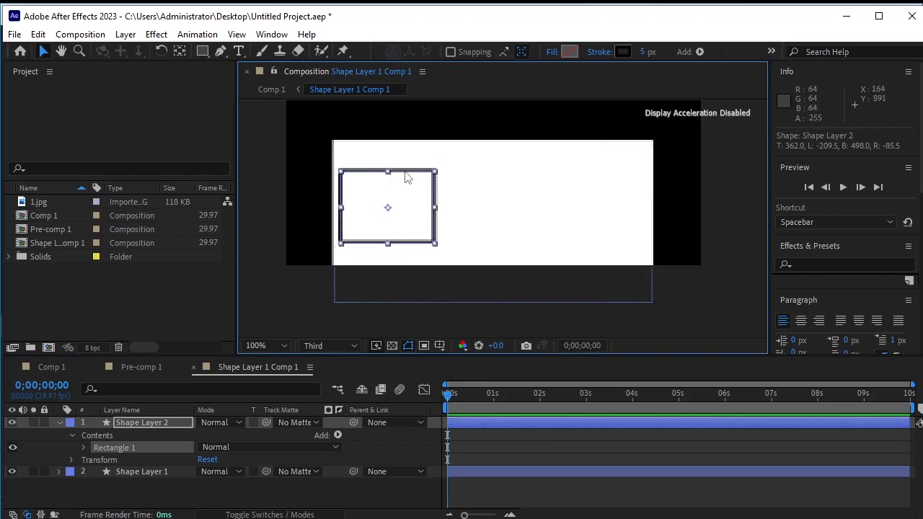
pyautogui.moveTo(406, 178); pyautogui.dragTo(412, 163)
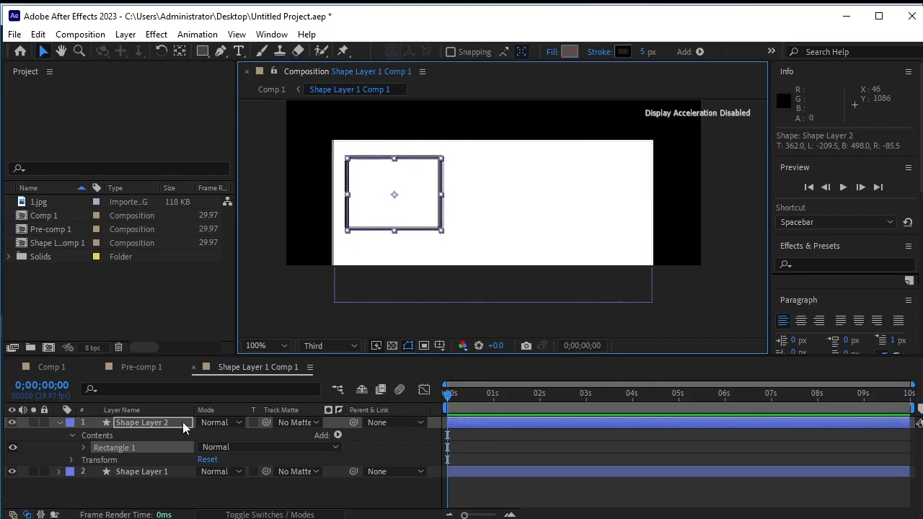
# Duplicate the outlined rectangle layer, Shape Layer 2
pyautogui.click(60, 423)
pyautogui.click(154, 423)
pyautogui.hotkey('ctrl', 'd')
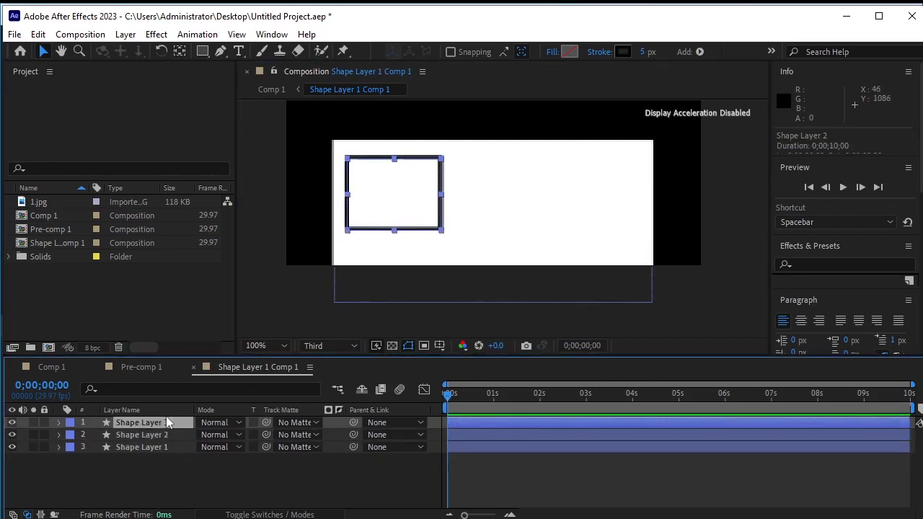
# Move the duplicated box beside the first one, then duplicate it again and place the third box further right
pyautogui.moveTo(425, 161); pyautogui.dragTo(531, 159)
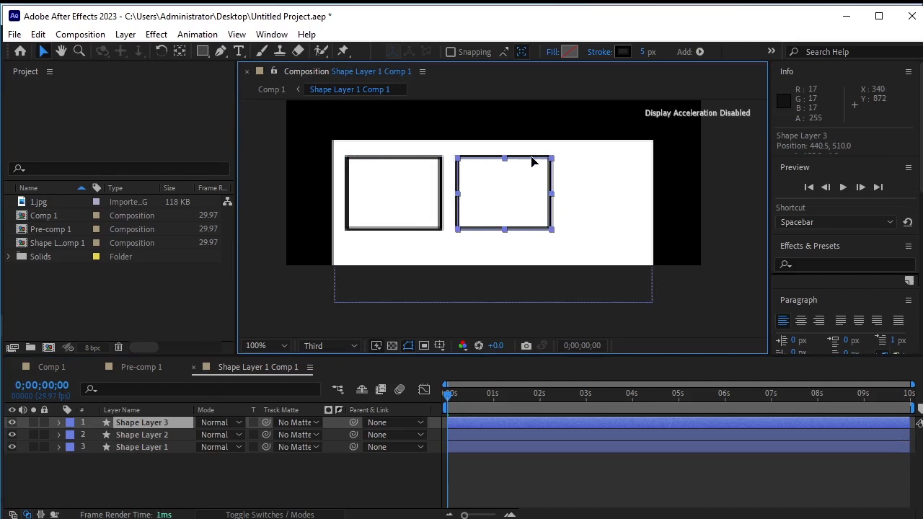
pyautogui.hotkey('ctrl', 'd')
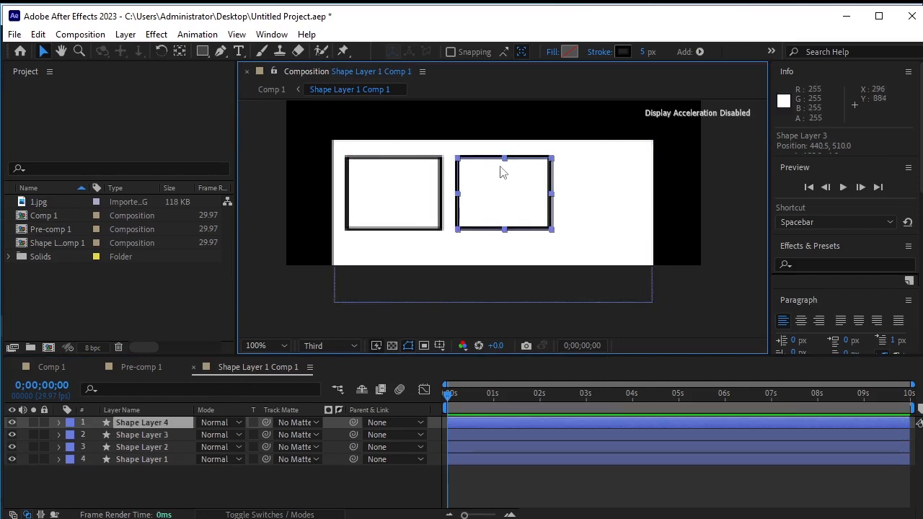
pyautogui.moveTo(488, 161); pyautogui.dragTo(593, 160)
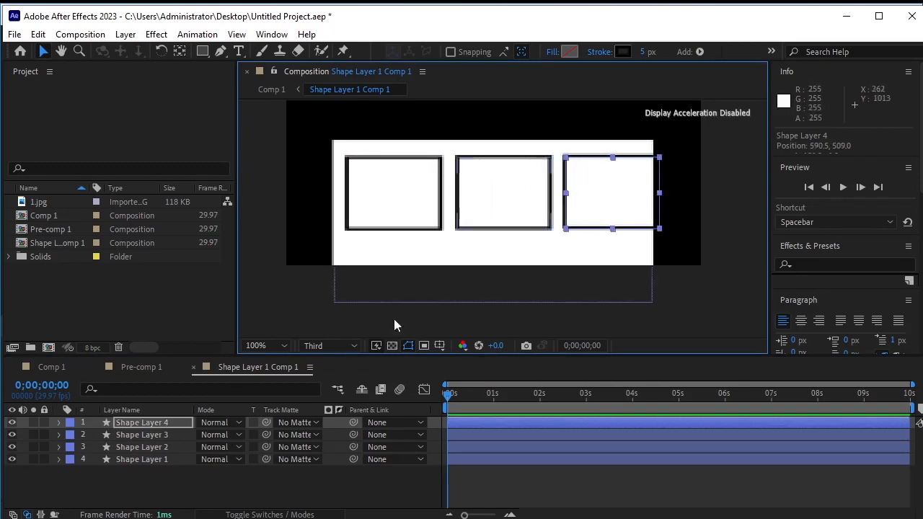
# Select the three boxes together and nudge them slightly left inside the panel
pyautogui.keyDown('shift'); pyautogui.click(165, 447); pyautogui.keyUp('shift')
pyautogui.press('Left')
pyautogui.press('Left')
pyautogui.press('Left')
pyautogui.press('Left')
pyautogui.press('Left')
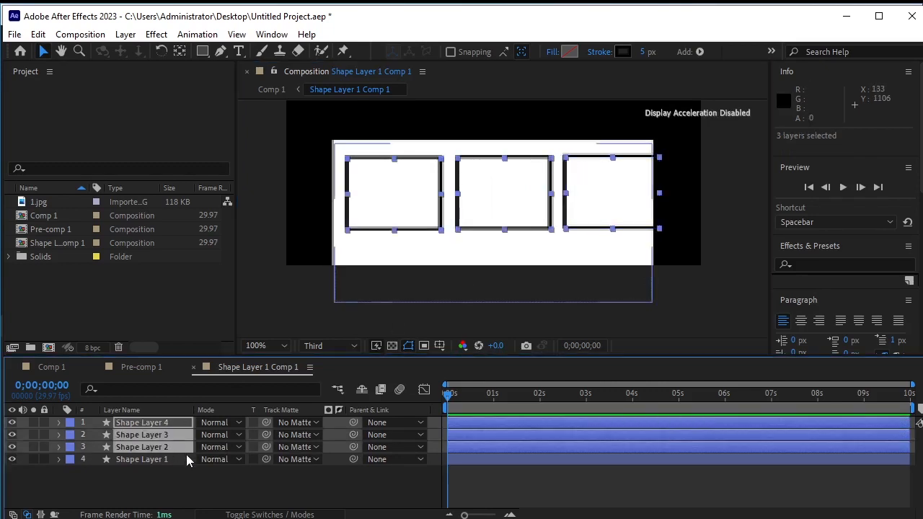
pyautogui.press('Left')
pyautogui.press('Left')
pyautogui.press('Left')
pyautogui.press('Left')
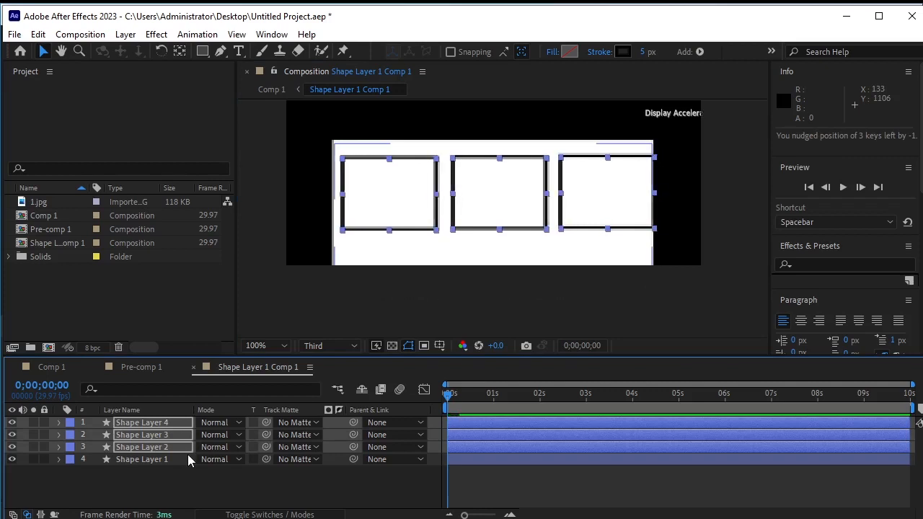
pyautogui.press('Left')
pyautogui.press('Left')
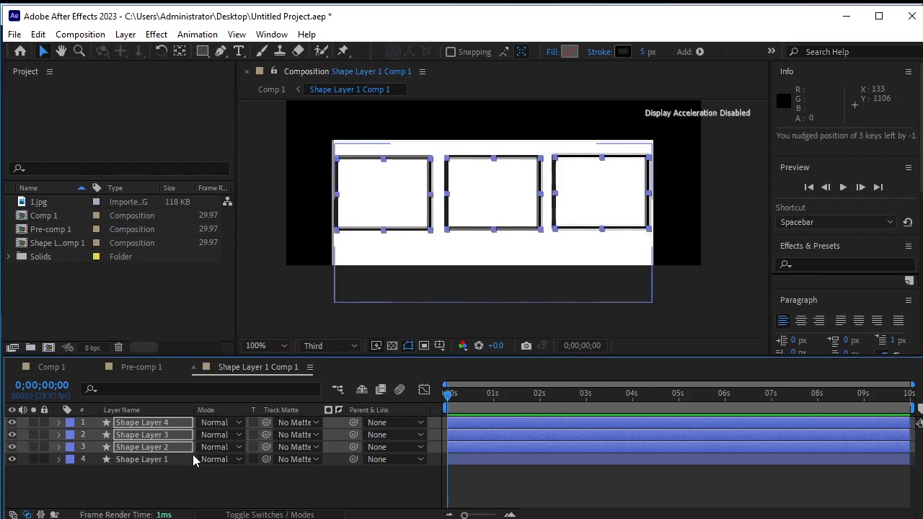
pyautogui.press('Right')
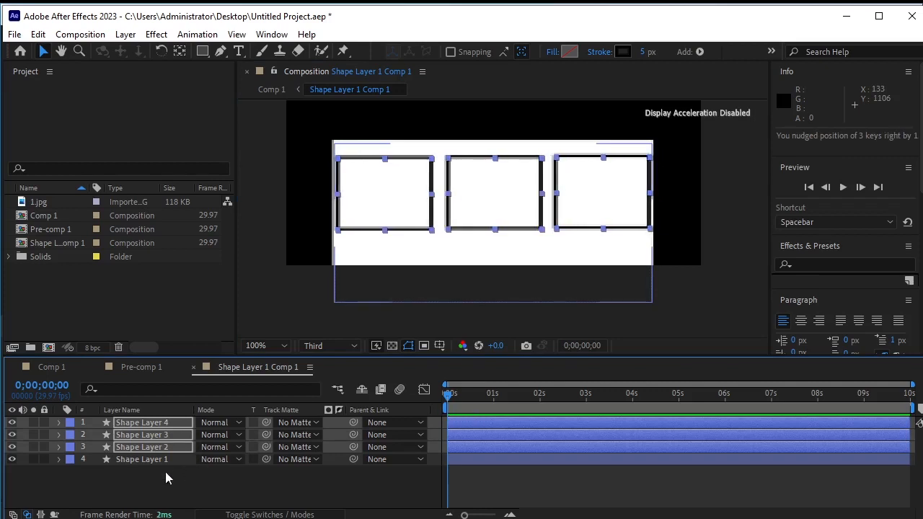
# With the Pan Behind tool, shift the left box slightly to the right
pyautogui.click(151, 460)
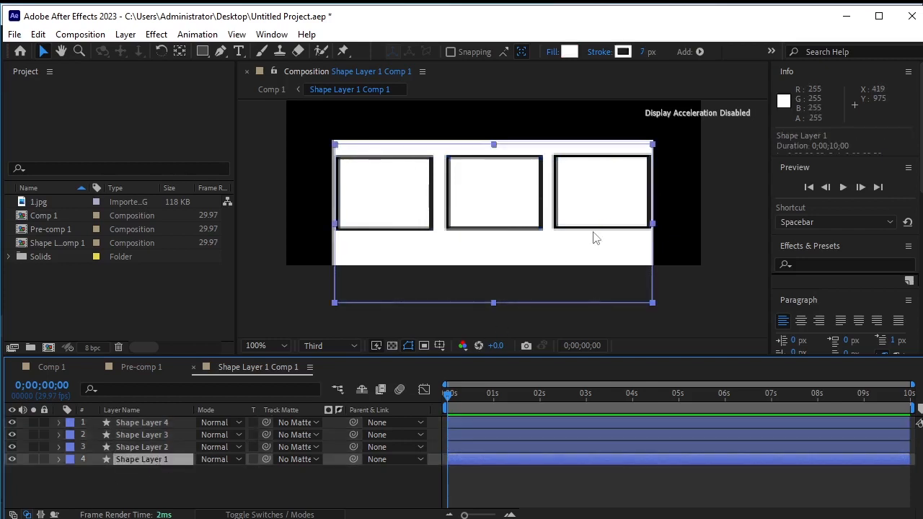
pyautogui.click(278, 485)
pyautogui.click(145, 419)
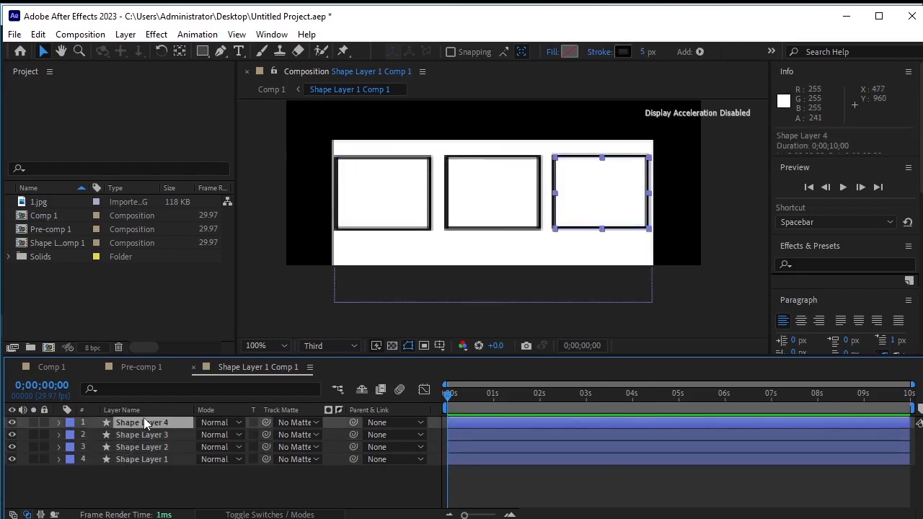
pyautogui.click(185, 57)
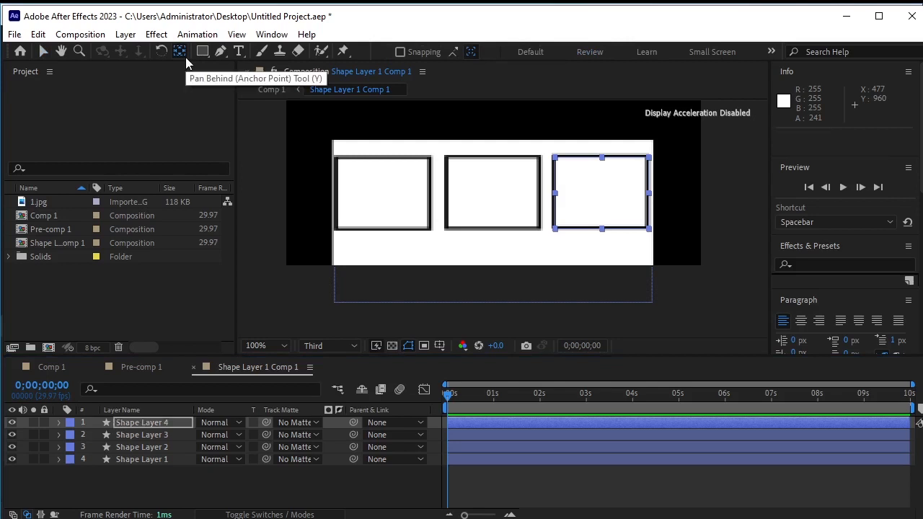
pyautogui.click(170, 435)
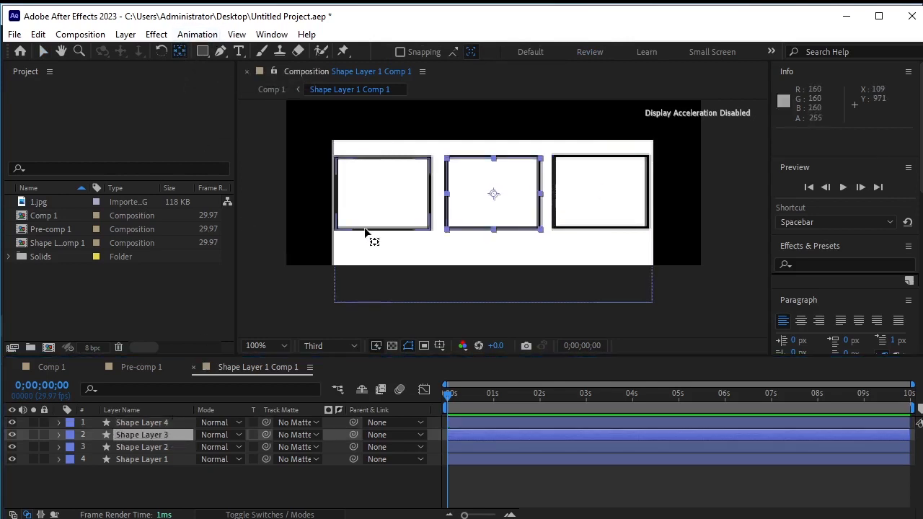
pyautogui.click(155, 448)
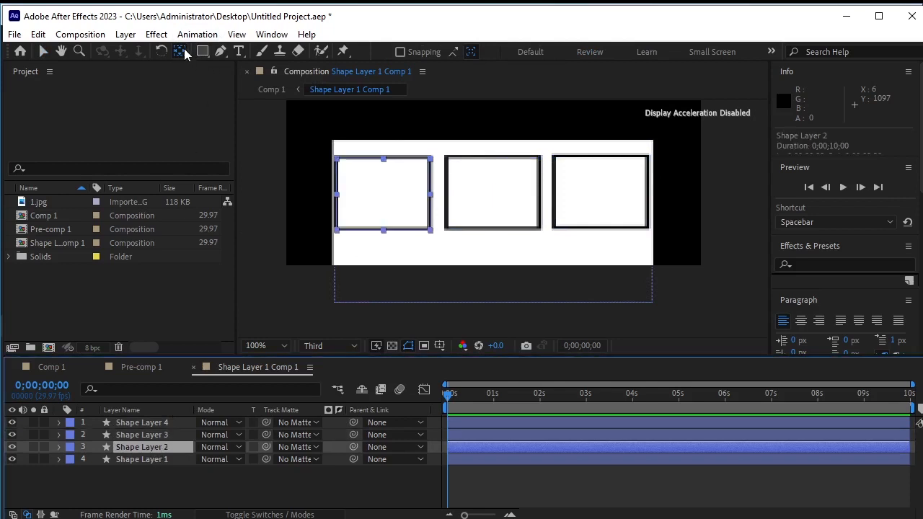
pyautogui.click(367, 474)
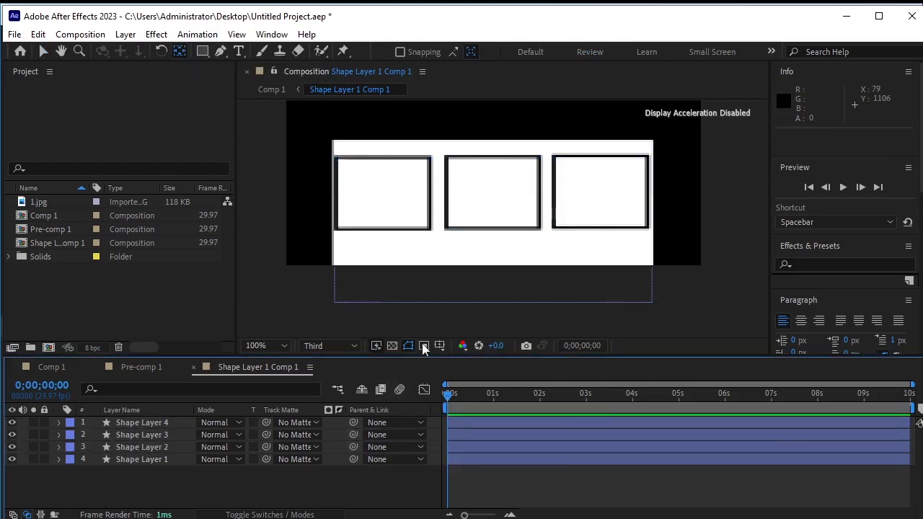
pyautogui.click(425, 235)
pyautogui.moveTo(425, 235); pyautogui.dragTo(430, 235)
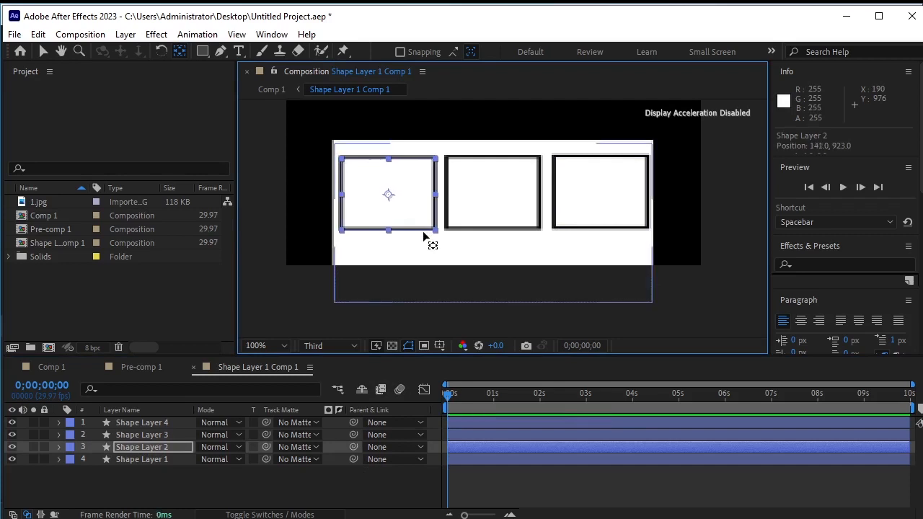
# Nudge the right box two pixels to the left
pyautogui.click(554, 229)
pyautogui.press('Left')
pyautogui.press('Left')
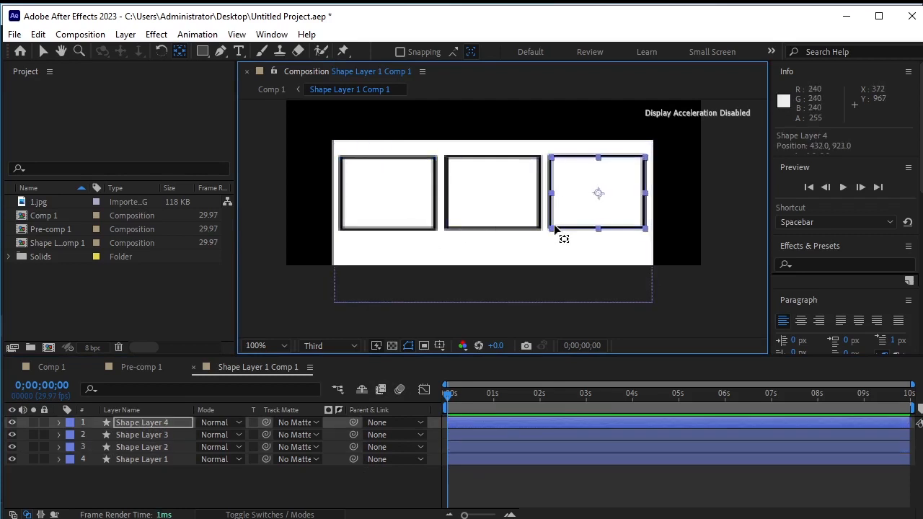
# Select all three boxes and open the Align panel
pyautogui.keyDown('shift'); pyautogui.click(176, 452); pyautogui.keyUp('shift')
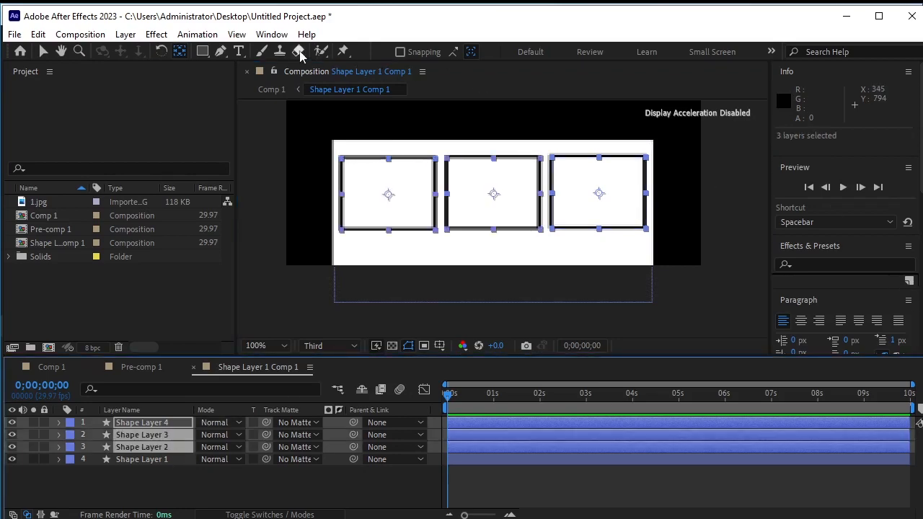
pyautogui.click(272, 34)
pyautogui.click(281, 108)
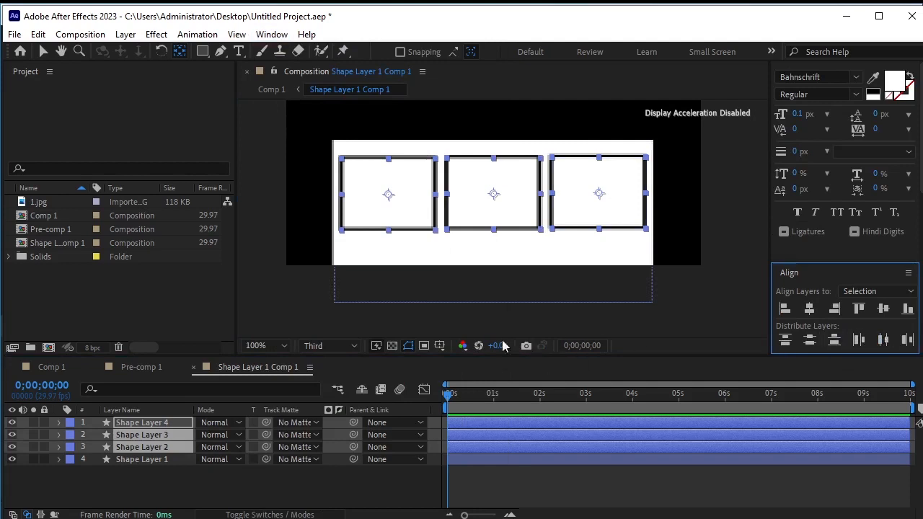
# Zoom out and check how the boxed panel looks in the main composition Comp 1, then return to the precomp
pyautogui.click(123, 476)
pyautogui.press(',')
pyautogui.press(',')
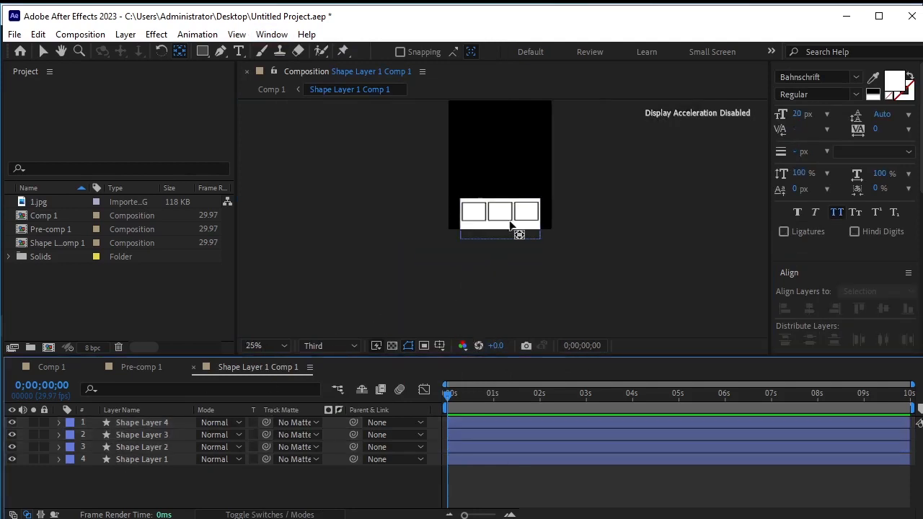
pyautogui.scroll(1, 447, 209)
pyautogui.moveTo(532, 164); pyautogui.dragTo(527, 243)
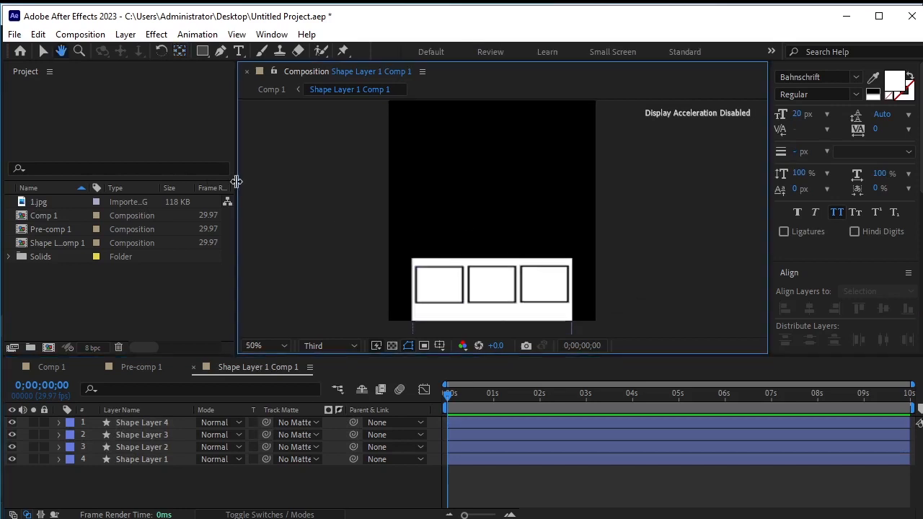
pyautogui.click(48, 366)
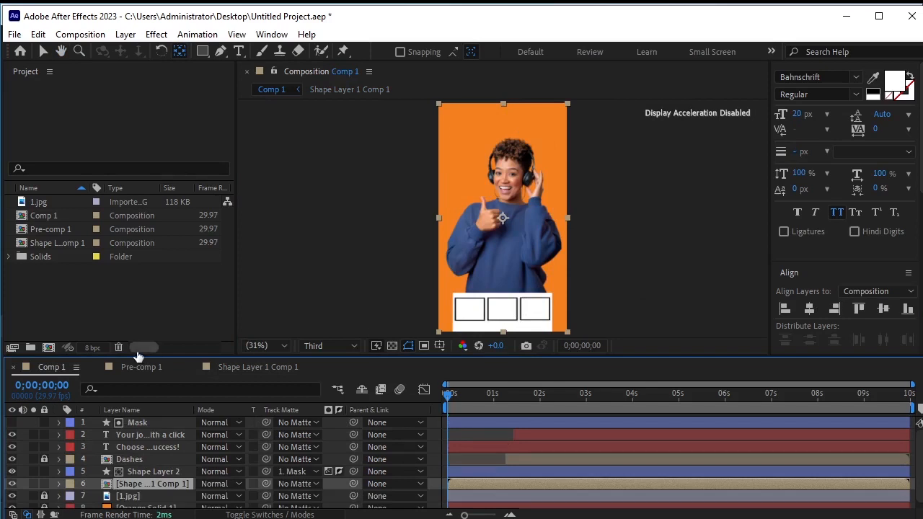
pyautogui.click(242, 365)
pyautogui.scroll(-4, 467, 292)
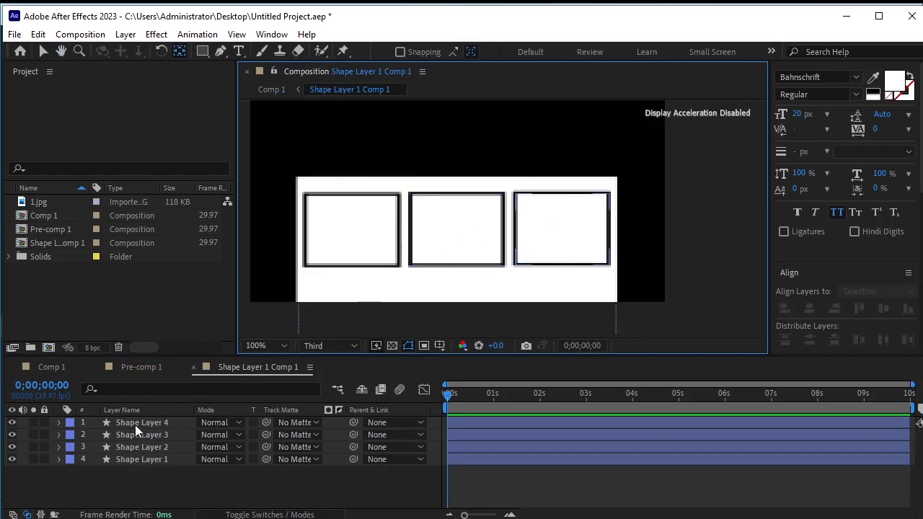
# Set the right box's stroke color to 183255
pyautogui.click(135, 425)
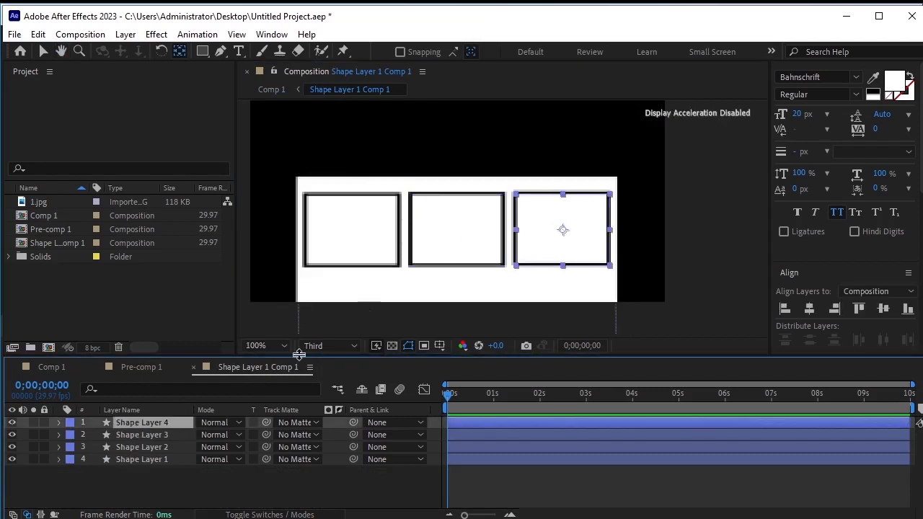
pyautogui.click(203, 51)
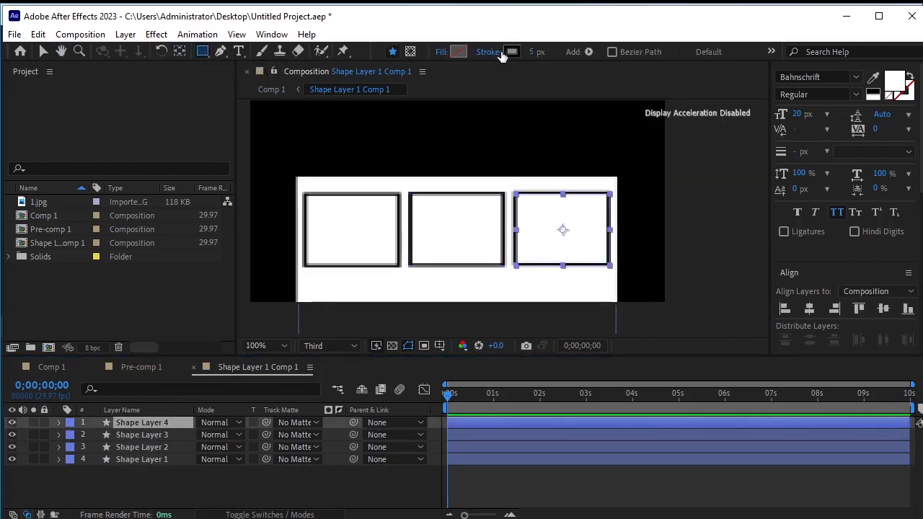
pyautogui.click(508, 53)
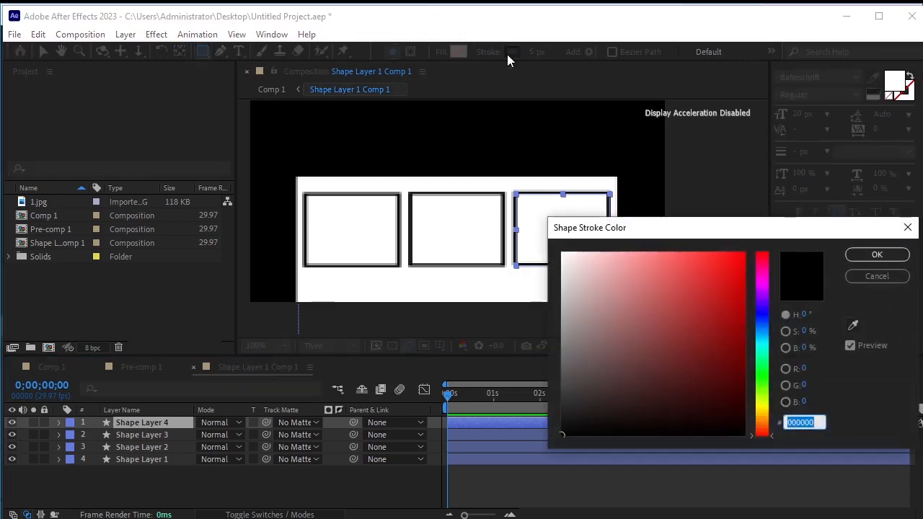
pyautogui.write('183255')
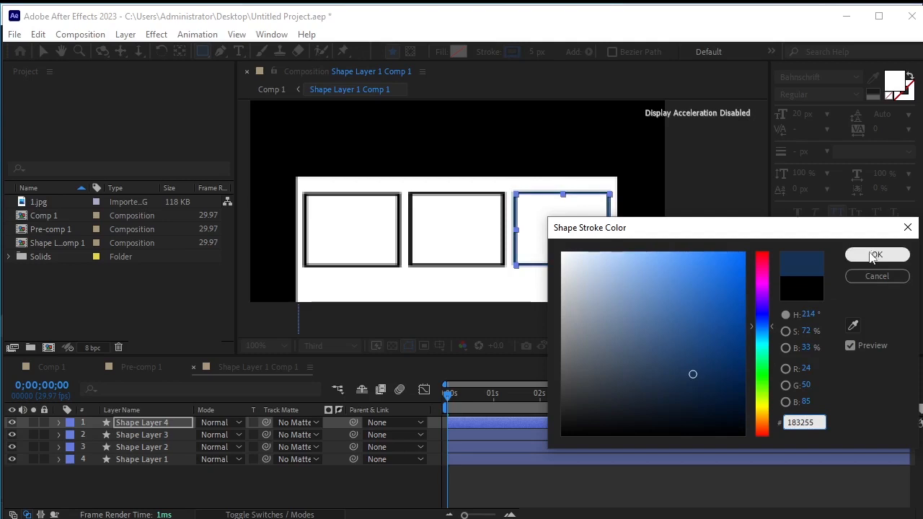
pyautogui.moveTo(819, 422); pyautogui.dragTo(780, 422)
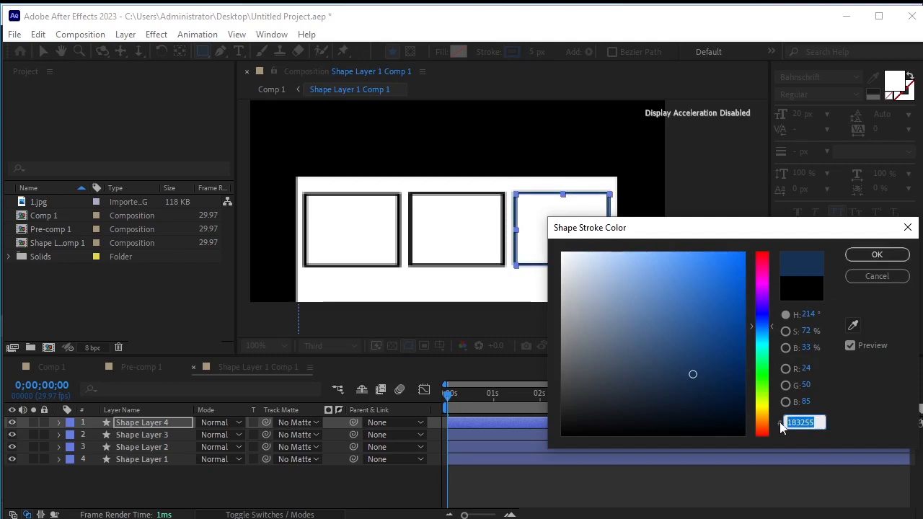
pyautogui.click(875, 254)
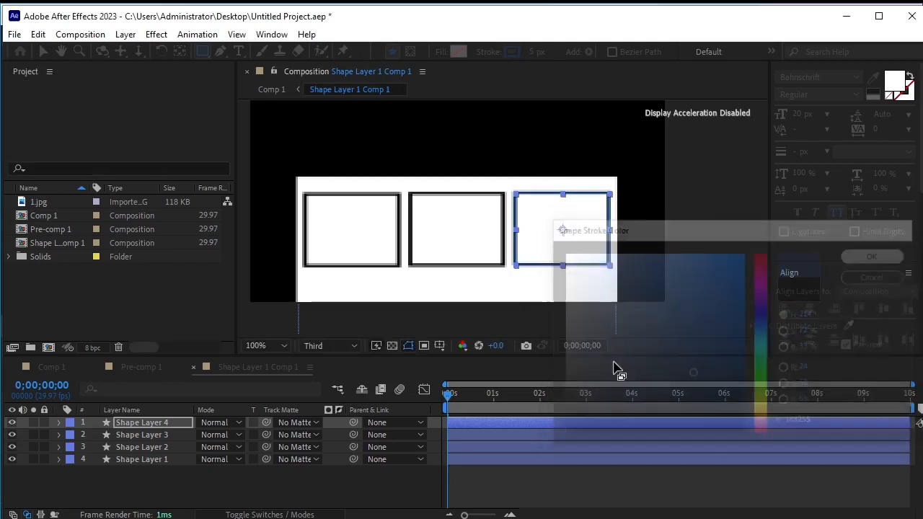
# Apply the same 183255 stroke color to the middle box
pyautogui.click(129, 433)
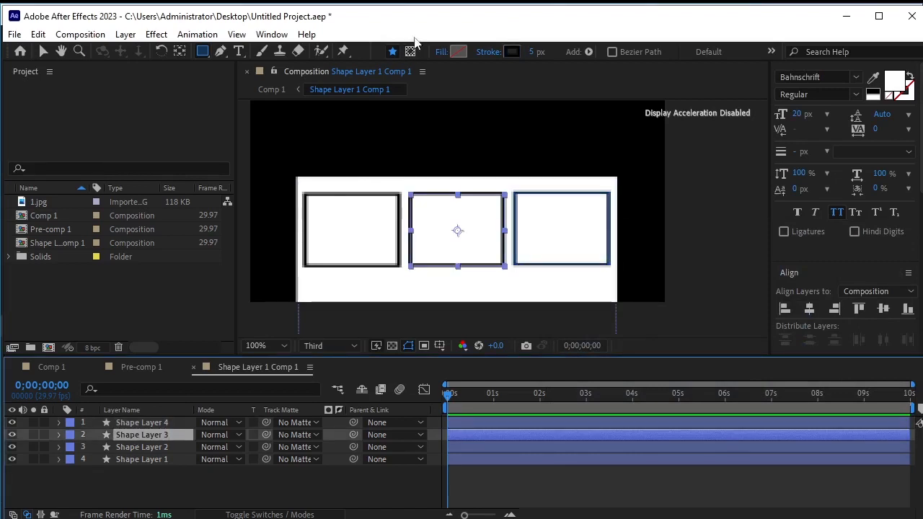
pyautogui.click(511, 51)
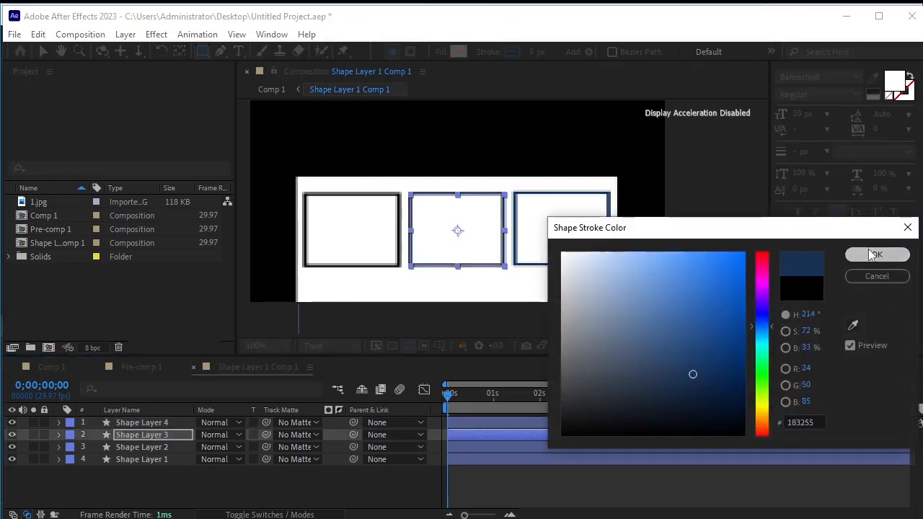
pyautogui.click(876, 255)
# Give the left box the 183255 stroke color as well
pyautogui.click(148, 447)
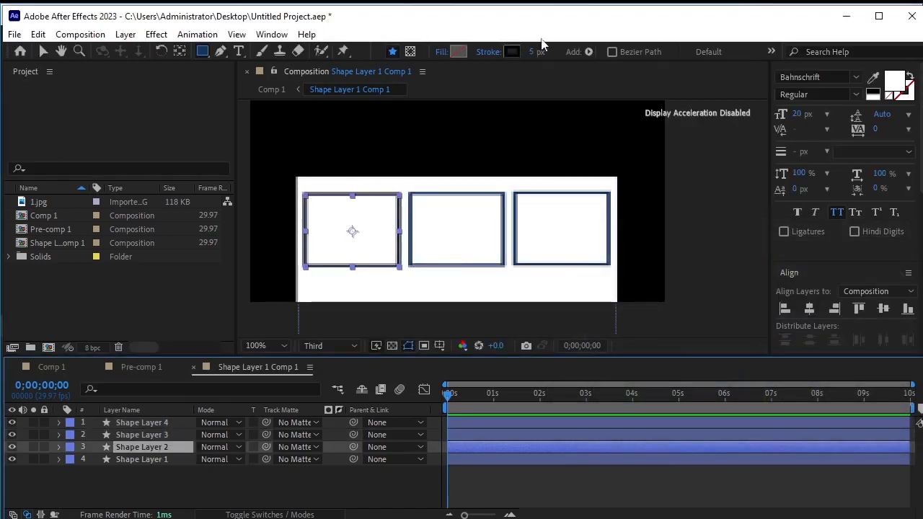
pyautogui.click(511, 51)
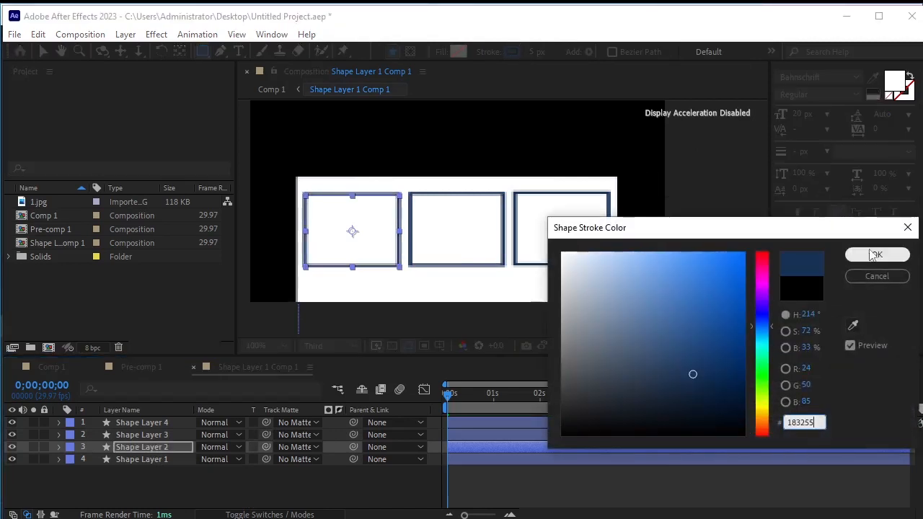
pyautogui.click(876, 254)
pyautogui.click(257, 483)
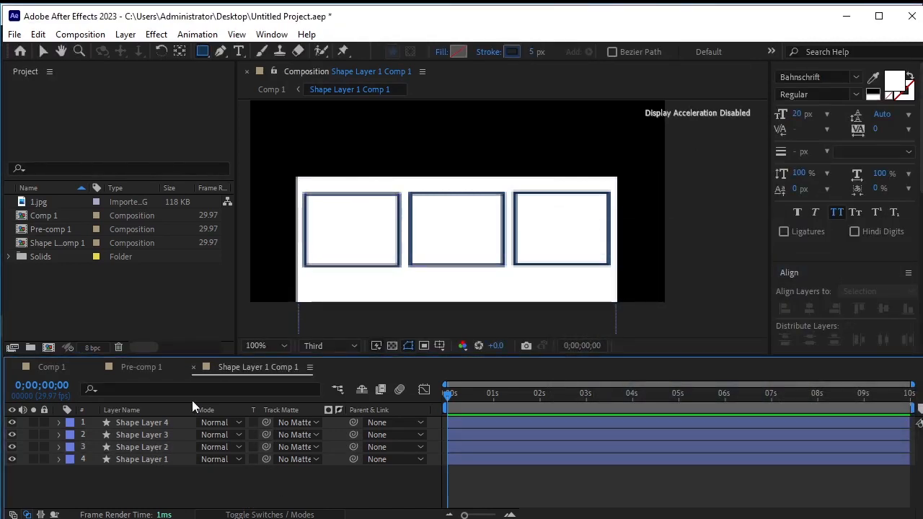
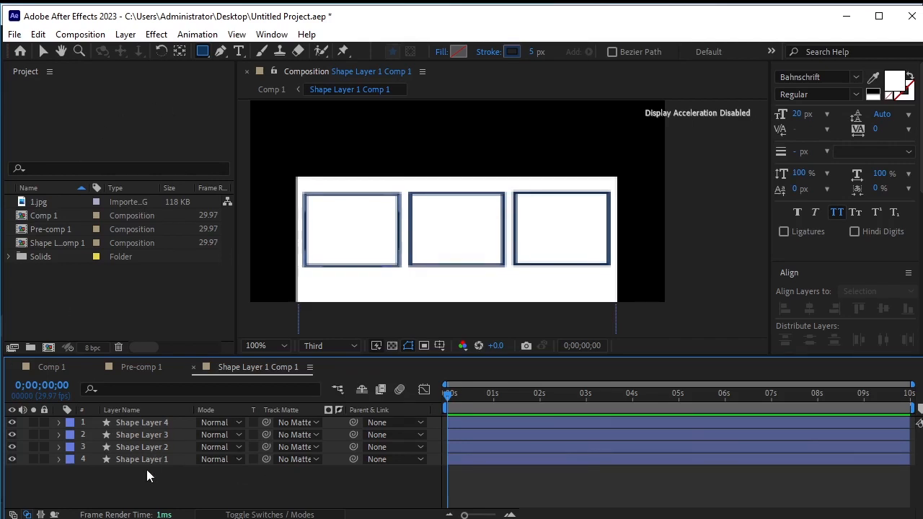
# Create a text layer inside the left box by pasting the text "Design Services"
pyautogui.click(238, 52)
pyautogui.click(324, 212)
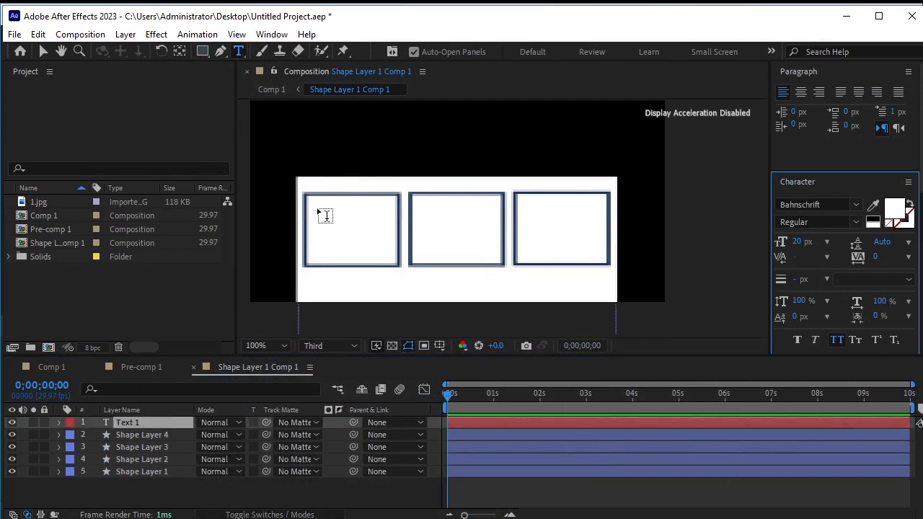
pyautogui.write('Design Services')
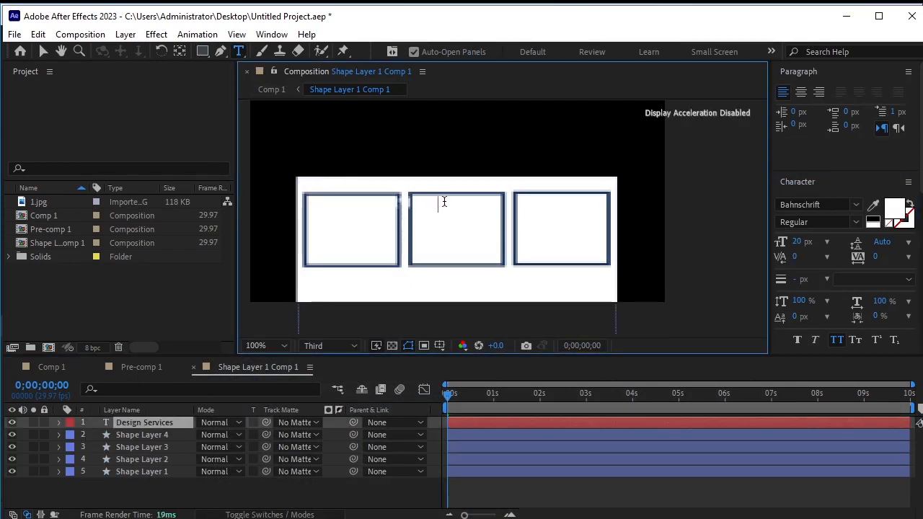
# Select the text and set its fill color to 183255
pyautogui.moveTo(437, 203); pyautogui.dragTo(272, 202)
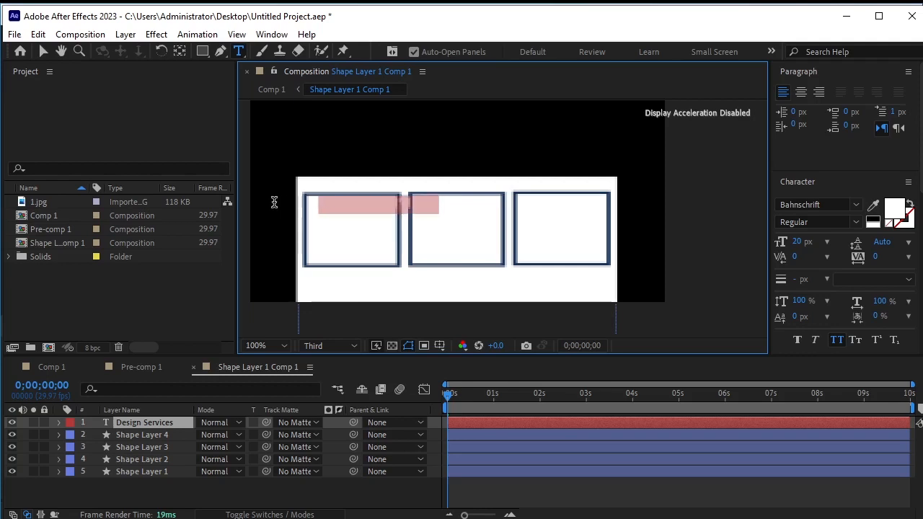
pyautogui.click(895, 209)
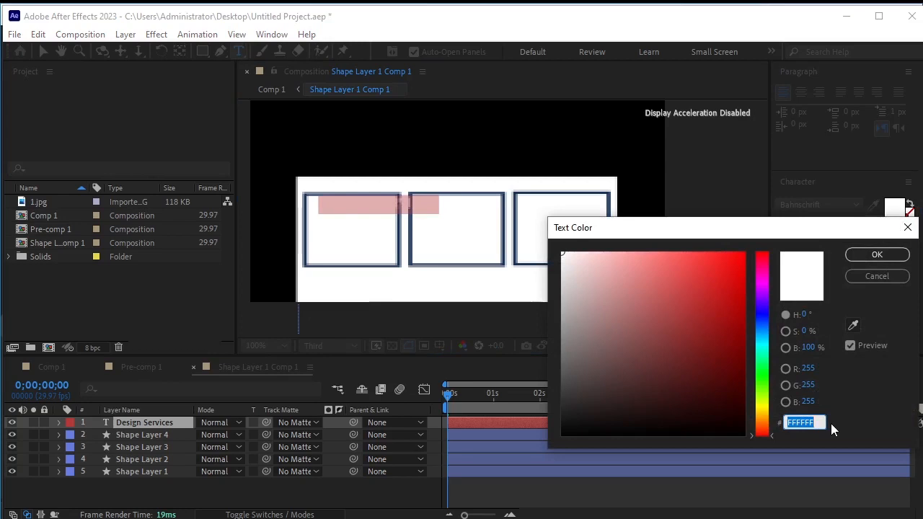
pyautogui.write('18')
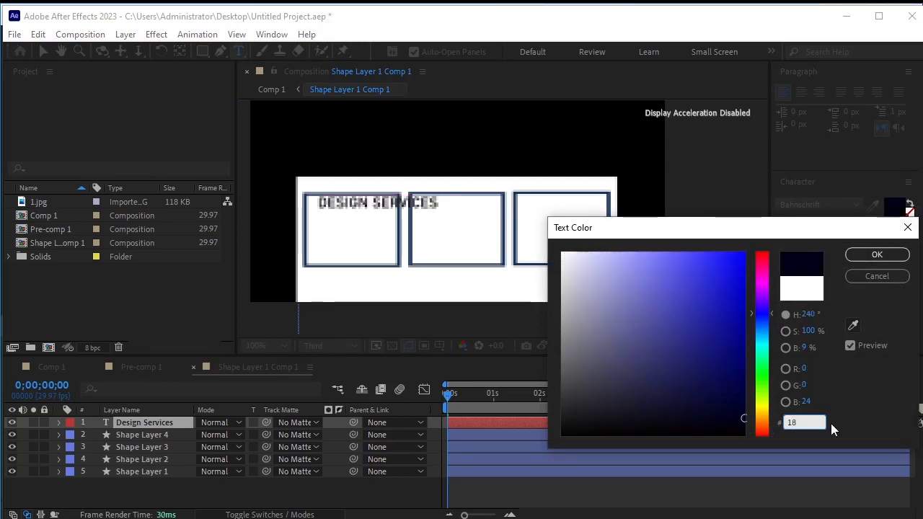
pyautogui.write('3255')
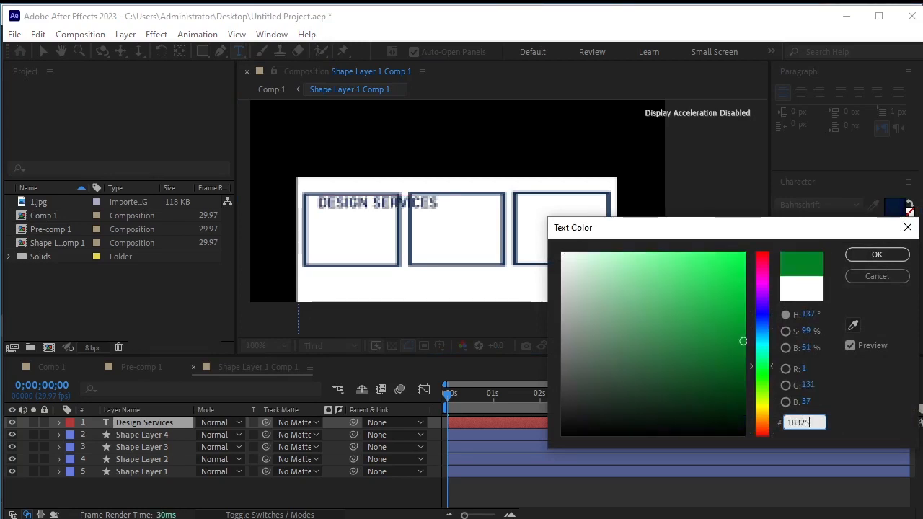
pyautogui.click(876, 259)
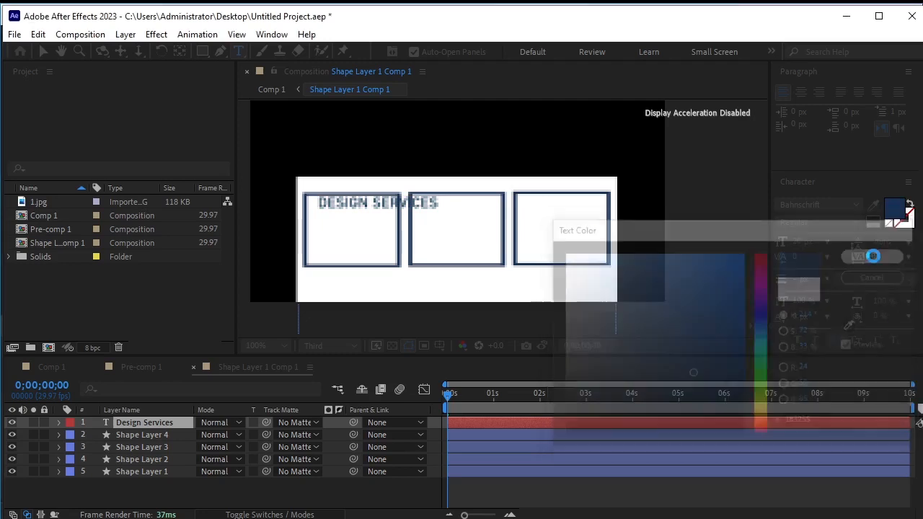
# Replace the space between the words with a line break so the text reads DESIGN over SERVICES
pyautogui.click(377, 213)
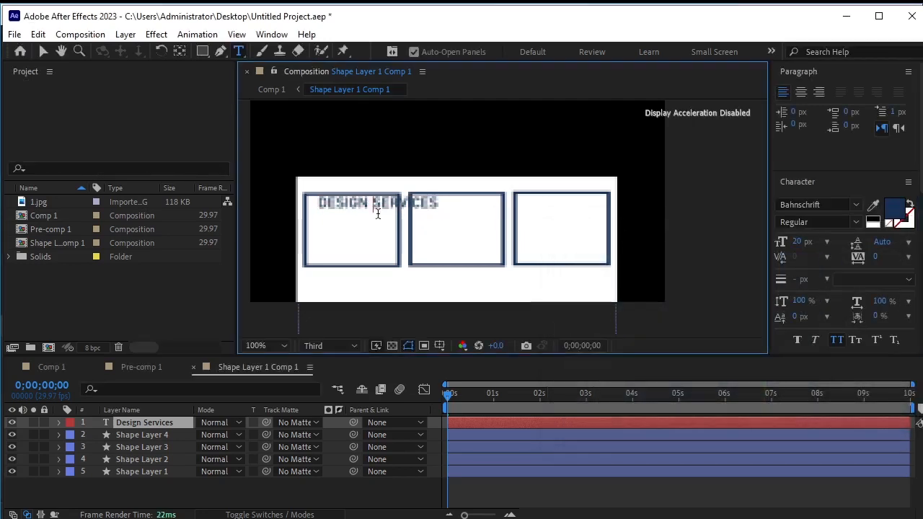
pyautogui.press('BackSpace')
pyautogui.press('Return')
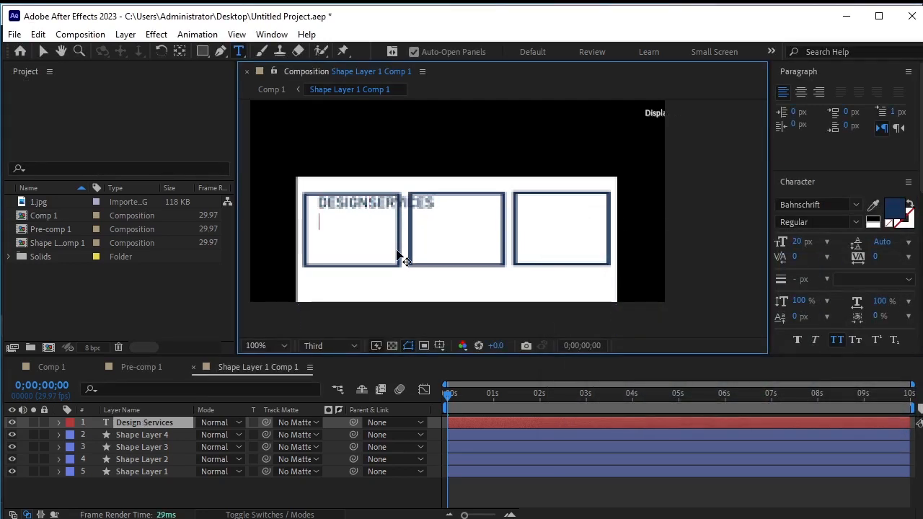
# Center-align the text and set its font size to 24 px
pyautogui.moveTo(386, 217); pyautogui.dragTo(300, 195)
pyautogui.click(800, 92)
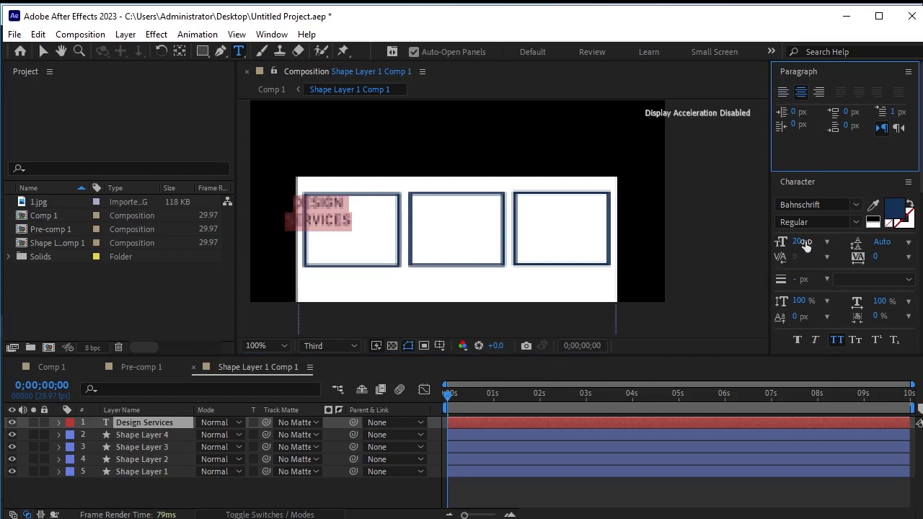
pyautogui.click(826, 242)
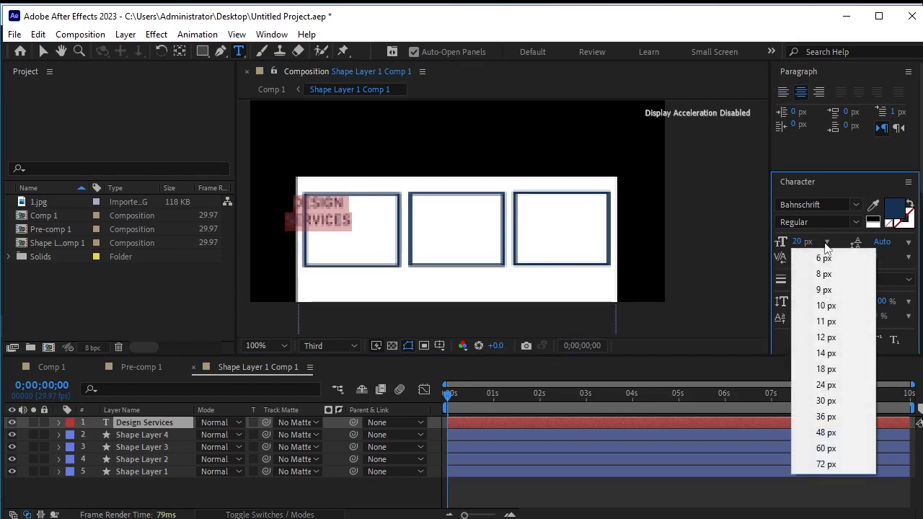
pyautogui.click(826, 384)
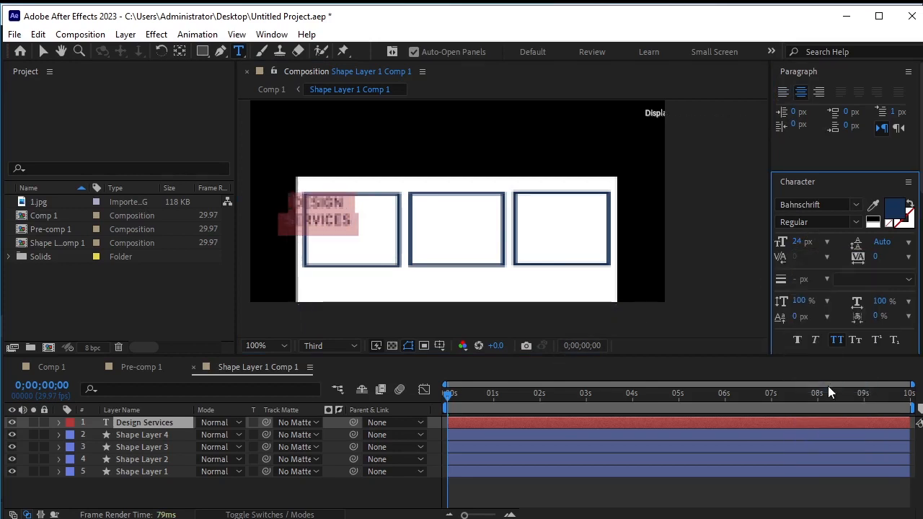
# Move the two-line text layer into the center of the left box
pyautogui.click(43, 51)
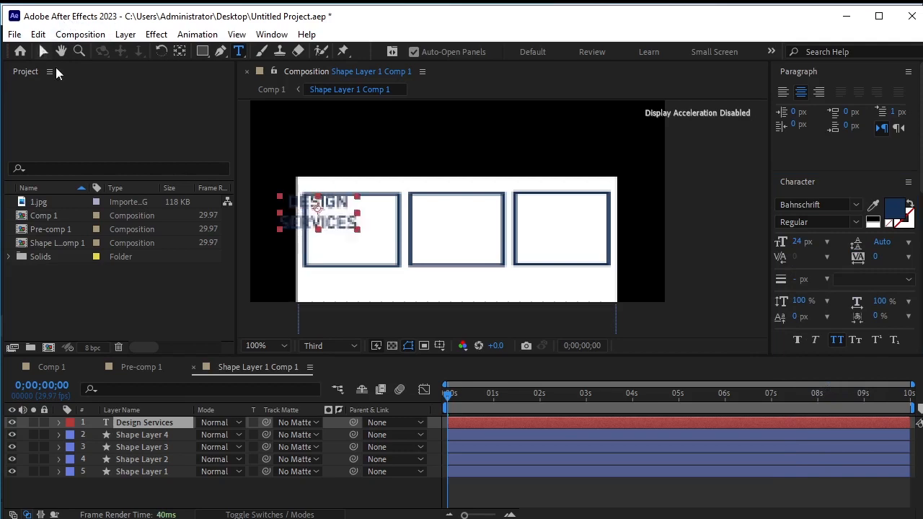
pyautogui.click(337, 227)
pyautogui.moveTo(337, 227); pyautogui.dragTo(368, 242)
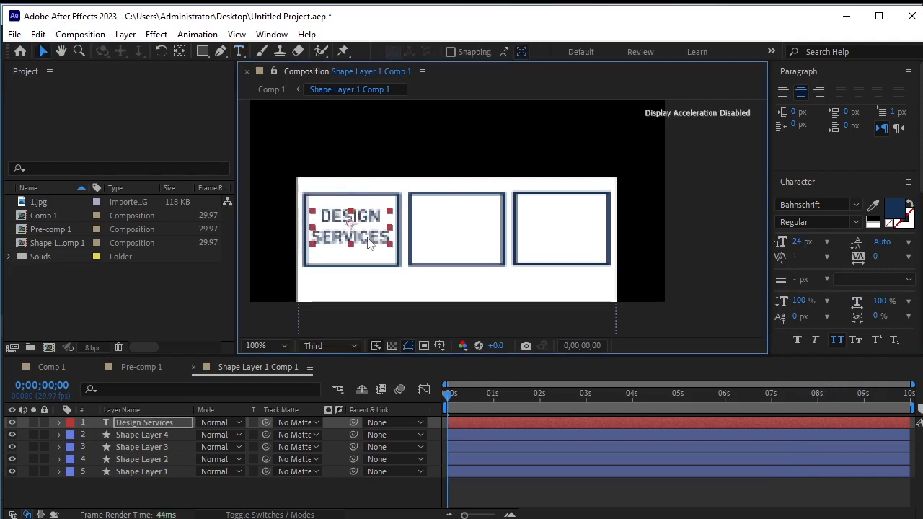
# Set the viewer preview resolution to Half and deselect the layer
pyautogui.click(329, 346)
pyautogui.click(335, 396)
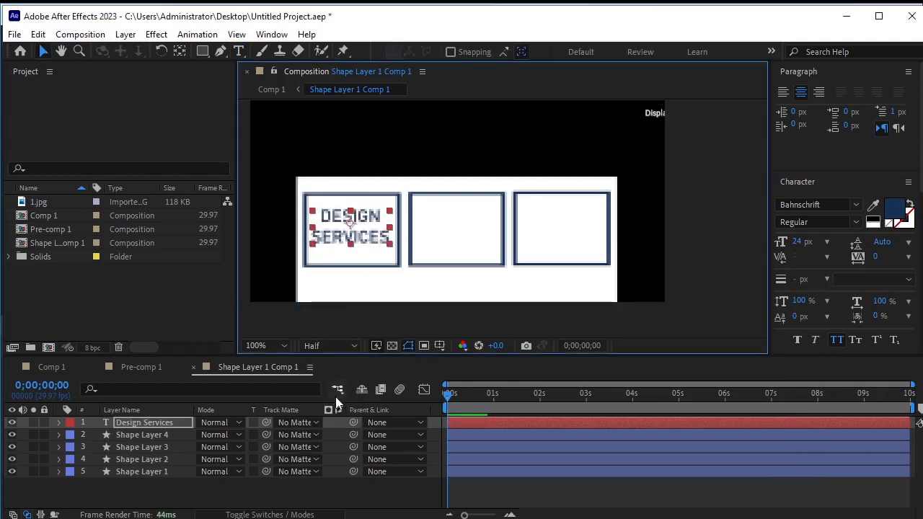
pyautogui.click(258, 499)
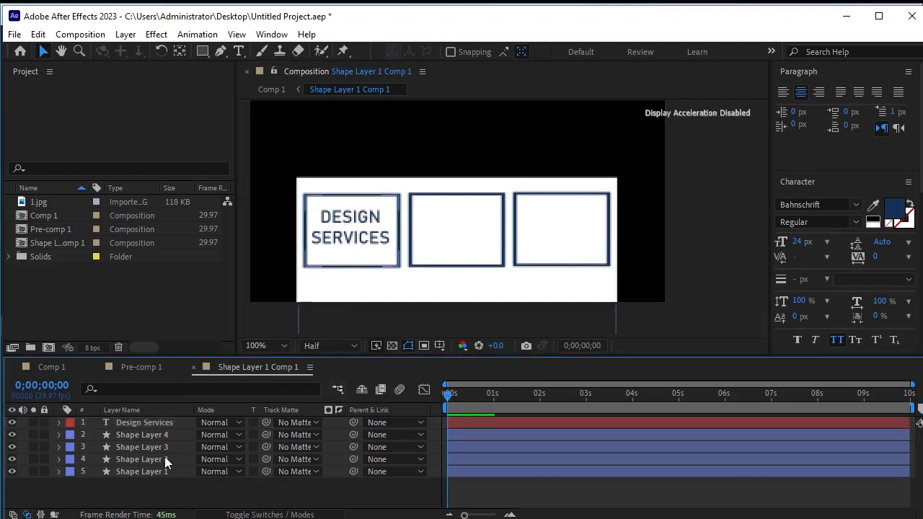
# Duplicate the Design Services text layer and move the copy into the middle box
pyautogui.click(152, 421)
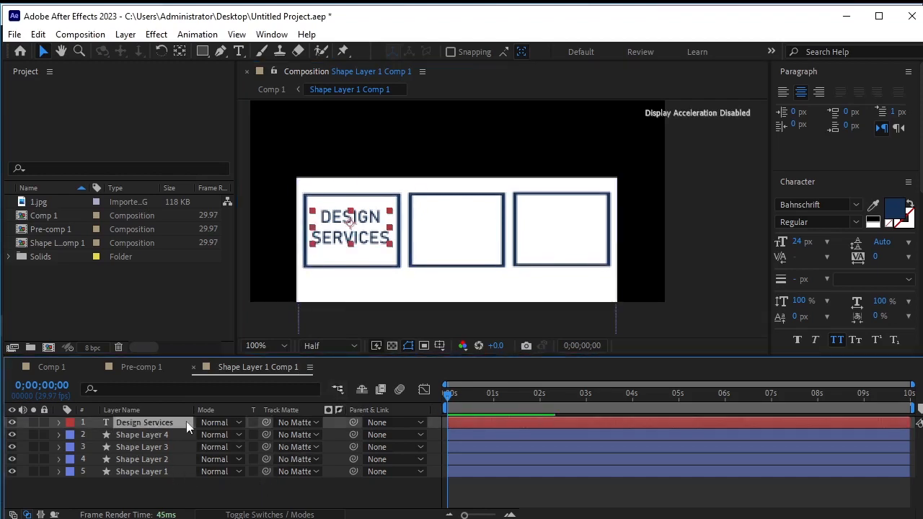
pyautogui.hotkey('ctrl', 'd')
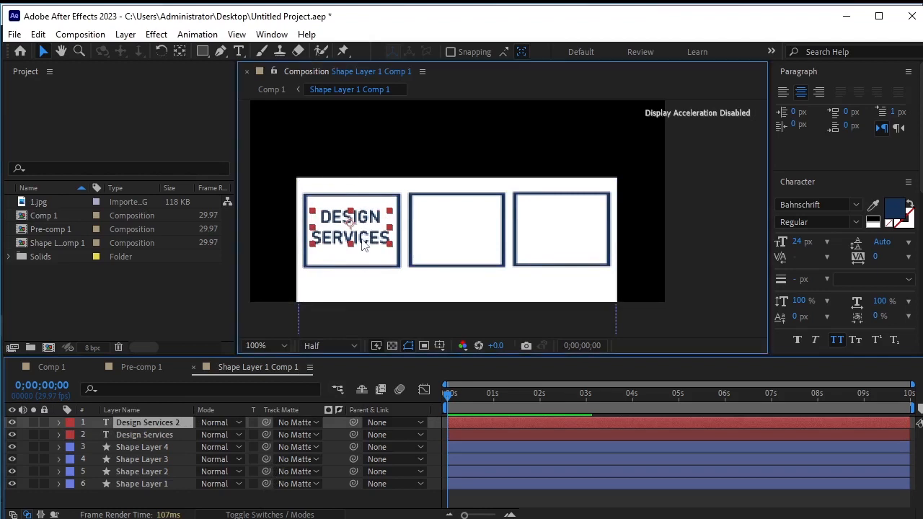
pyautogui.moveTo(367, 243); pyautogui.dragTo(469, 242)
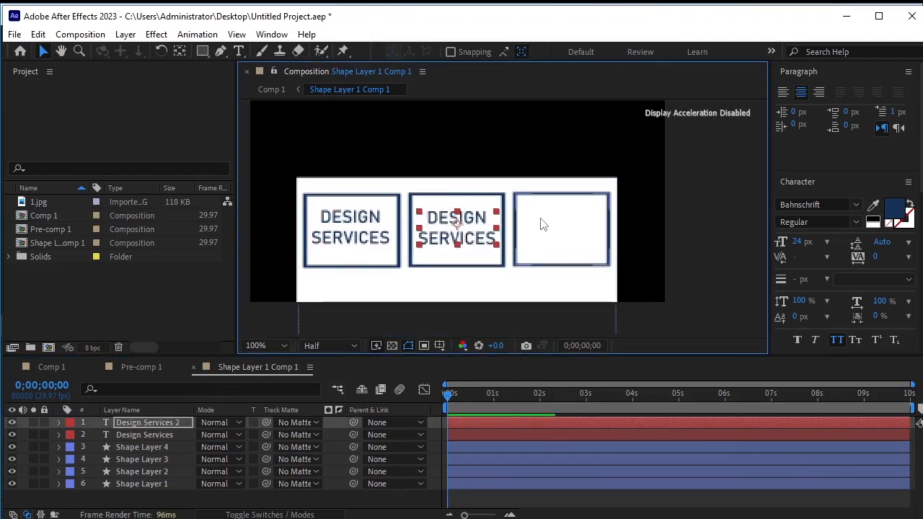
# Replace the copied layer's text with the pasted words "Social Media Handling"
pyautogui.click(239, 53)
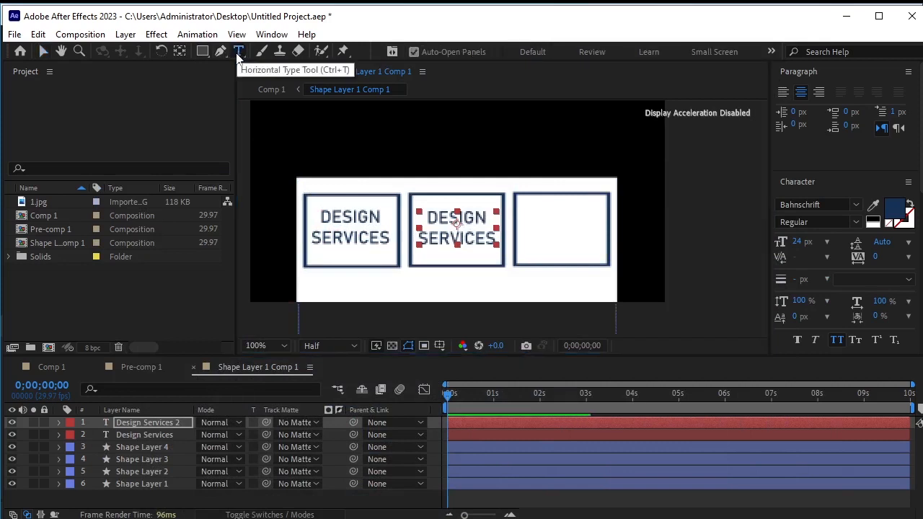
pyautogui.click(428, 211)
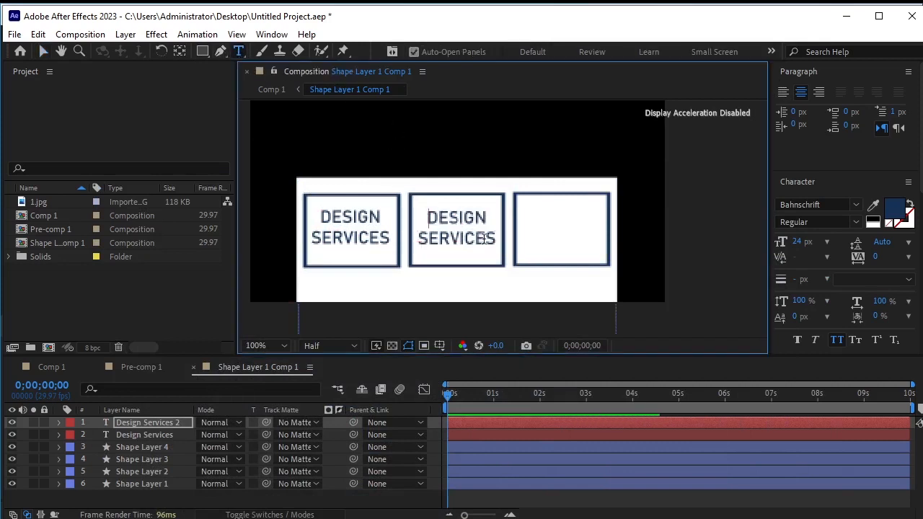
pyautogui.hotkey('ctrl', 'a')
pyautogui.write('SOCIAL MEDIA HANDLING')
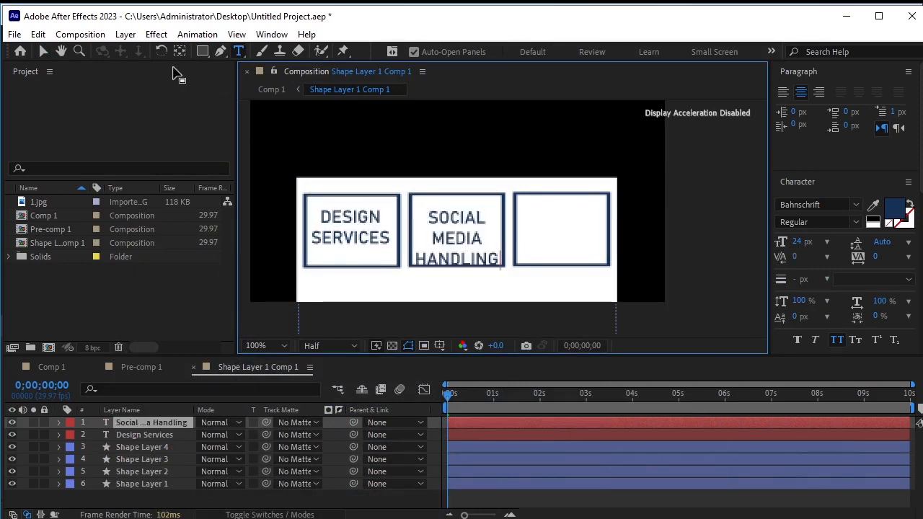
# Nudge the Social Media Handling text slightly upward within the middle box
pyautogui.click(42, 51)
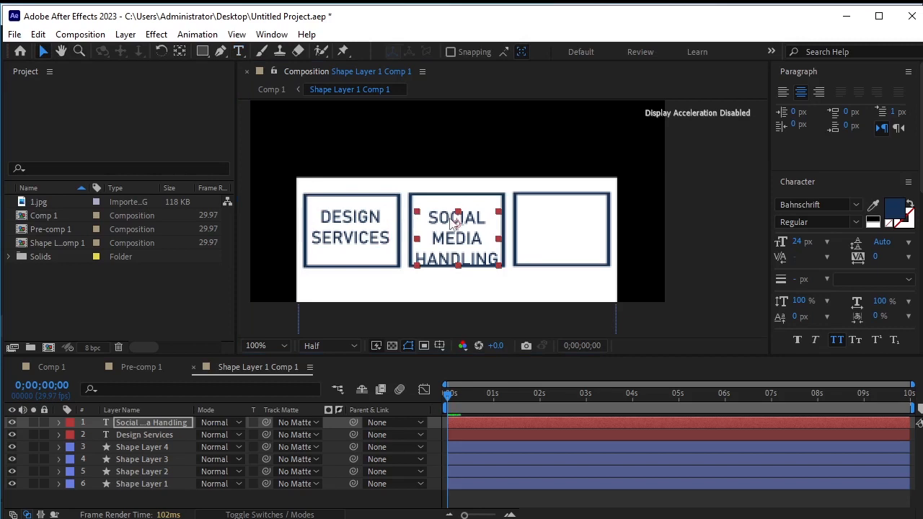
pyautogui.moveTo(452, 222); pyautogui.dragTo(454, 220)
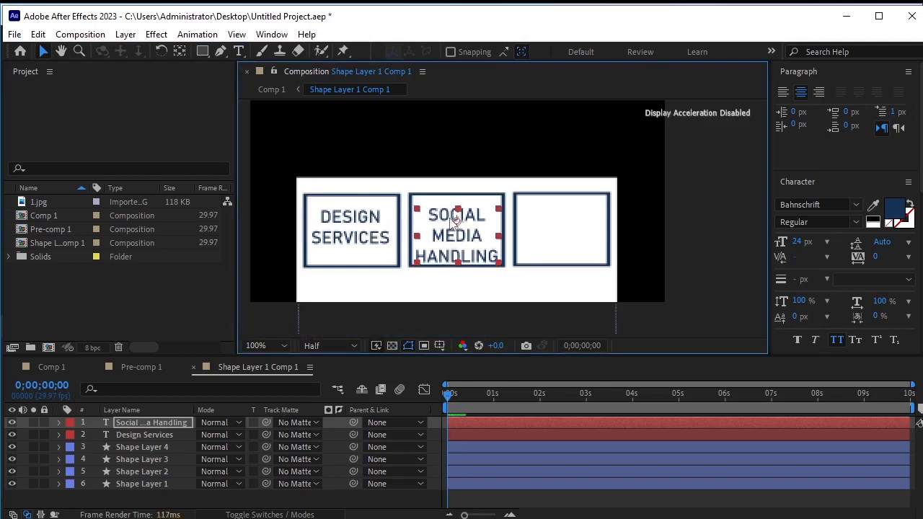
# Extend the left box's bottom edge slightly downward
pyautogui.click(368, 267)
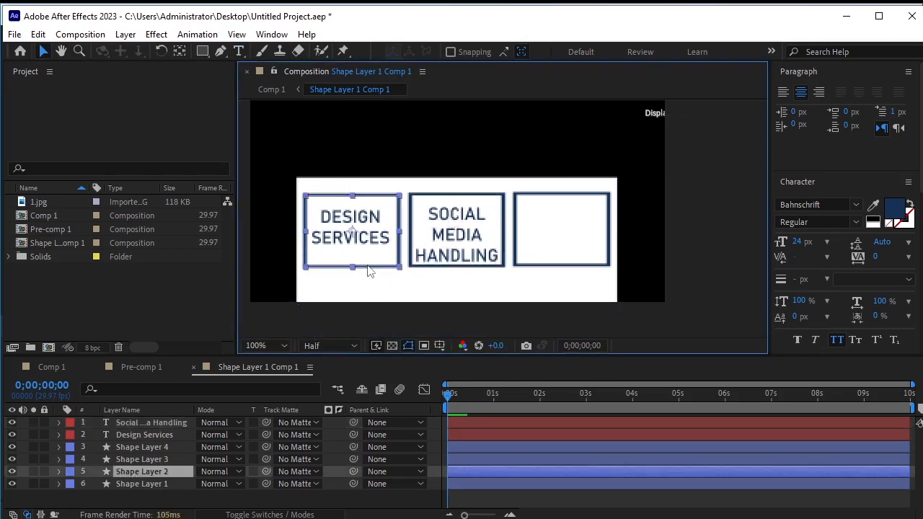
pyautogui.moveTo(351, 274); pyautogui.dragTo(351, 278)
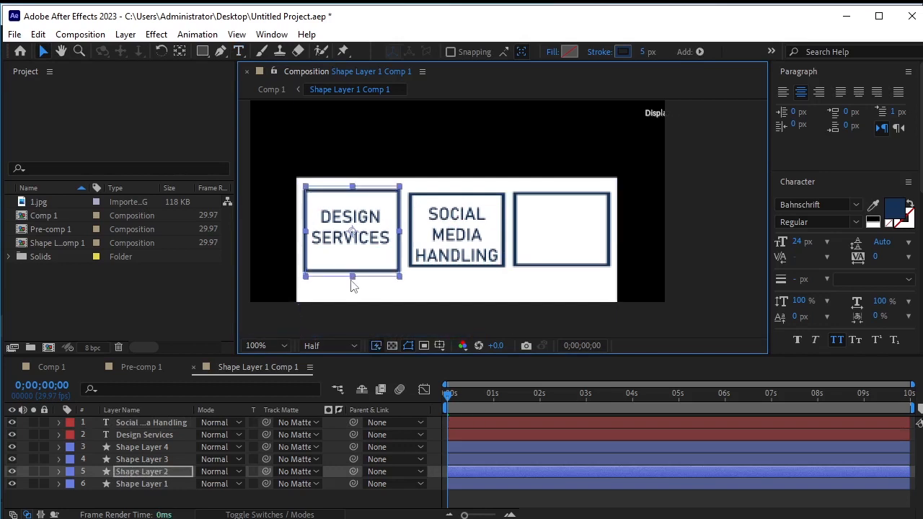
# Delete the middle and right outlined boxes
pyautogui.click(452, 272)
pyautogui.press('Delete')
pyautogui.click(573, 273)
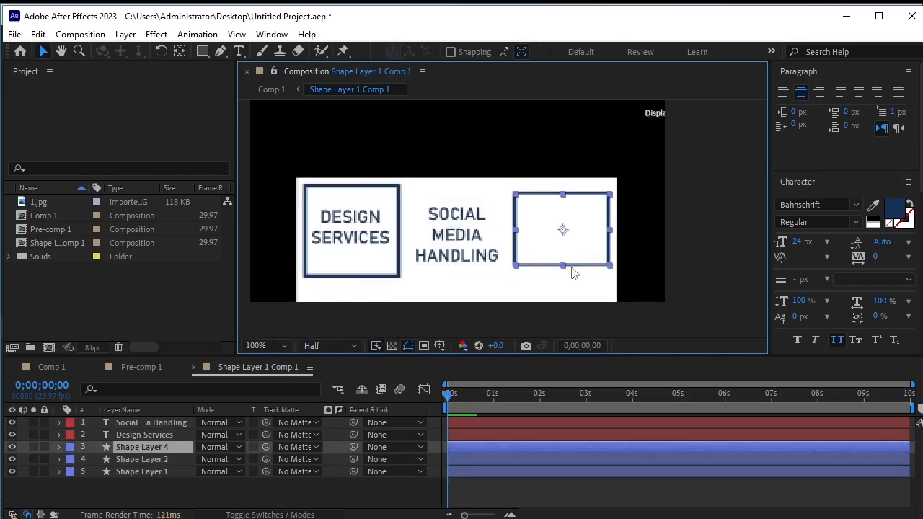
pyautogui.press('Delete')
# Nudge the left box down by three pixels
pyautogui.click(349, 280)
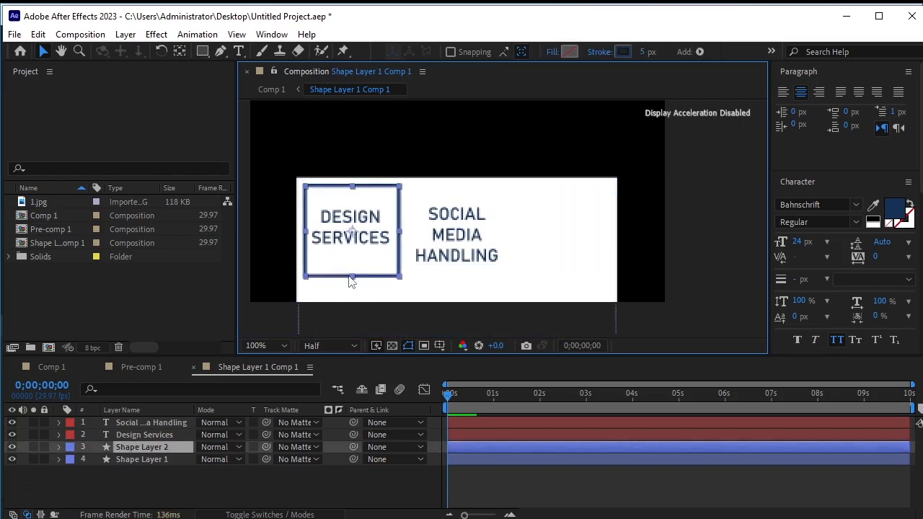
pyautogui.press('Down')
pyautogui.press('Down')
pyautogui.press('Down')
pyautogui.press('Down')
pyautogui.press('Down')
pyautogui.press('Down')
pyautogui.press('Down')
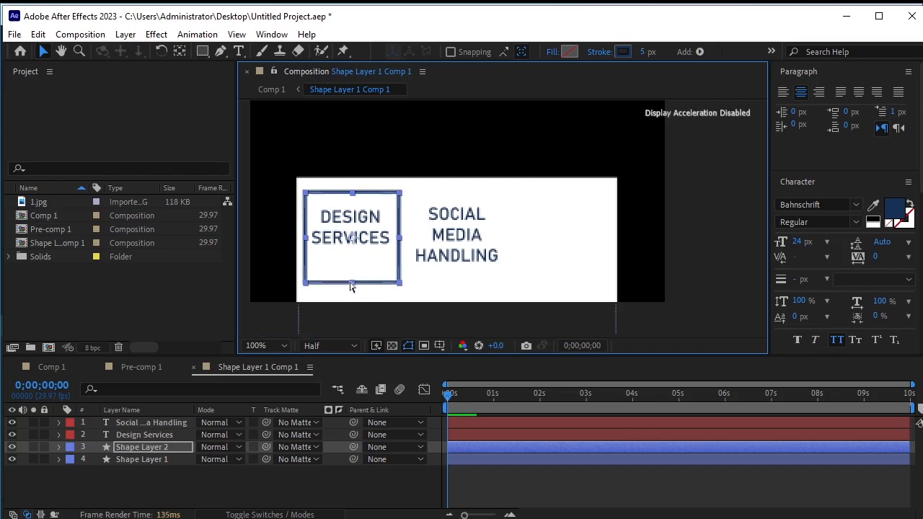
# Duplicate the left box and shift the copy right until it frames the Social Media Handling text
pyautogui.hotkey('ctrl', 'd')
pyautogui.press('Right')
pyautogui.press('Right')
pyautogui.press('Right')
pyautogui.press('Right')
pyautogui.press('Right')
pyautogui.press('Right')
pyautogui.press('Right')
pyautogui.press('Right')
pyautogui.press('Right')
pyautogui.press('Right')
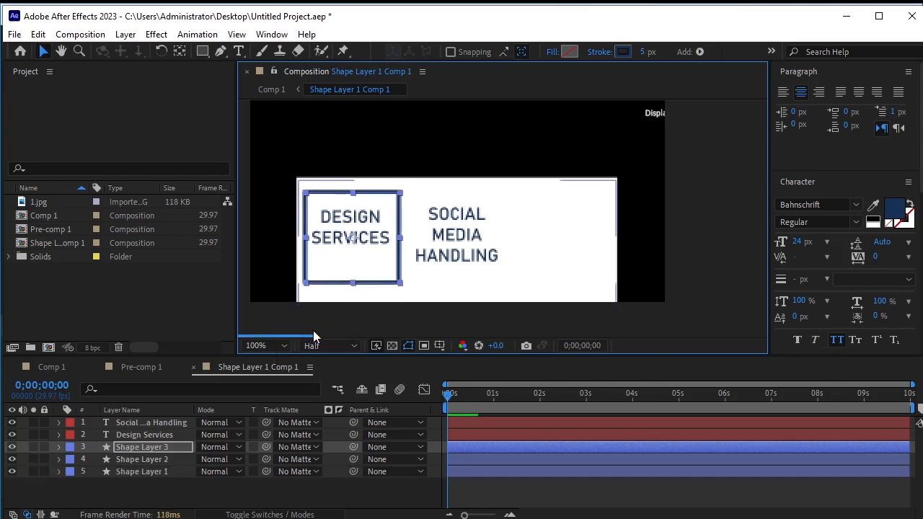
pyautogui.press('Right')
pyautogui.press('Right')
pyautogui.press('Right')
pyautogui.press('Right')
pyautogui.press('Right')
pyautogui.press('Right')
pyautogui.press('Right')
pyautogui.press('Right')
pyautogui.press('Right')
pyautogui.press('Right')
pyautogui.press('Right')
pyautogui.press('Right')
pyautogui.press('Right')
pyautogui.press('Right')
pyautogui.press('Right')
pyautogui.press('Right')
pyautogui.press('Right')
pyautogui.press('Right')
pyautogui.press('Right')
pyautogui.press('Right')
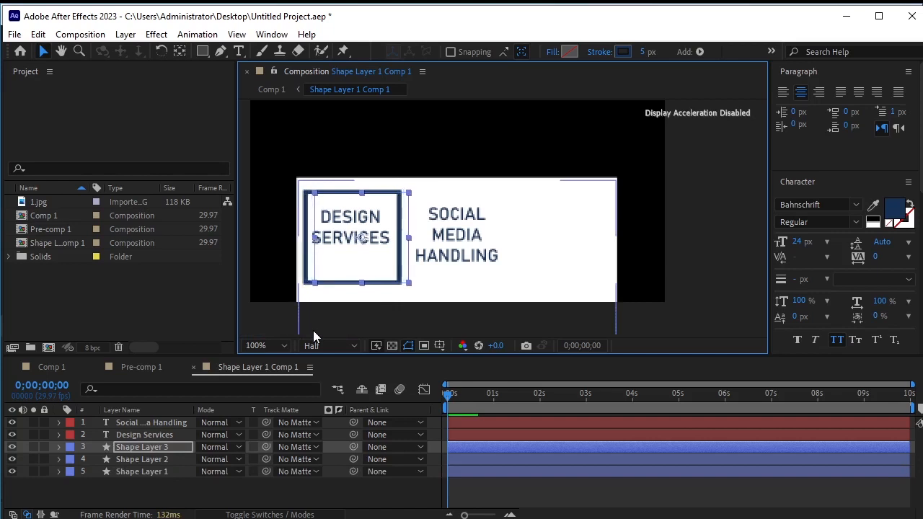
pyautogui.hotkey('shift', 'Right')
pyautogui.hotkey('shift', 'Right')
pyautogui.hotkey('shift', 'Right')
pyautogui.hotkey('shift', 'Right')
pyautogui.hotkey('shift', 'Right')
pyautogui.hotkey('shift', 'Right')
pyautogui.hotkey('shift', 'Right')
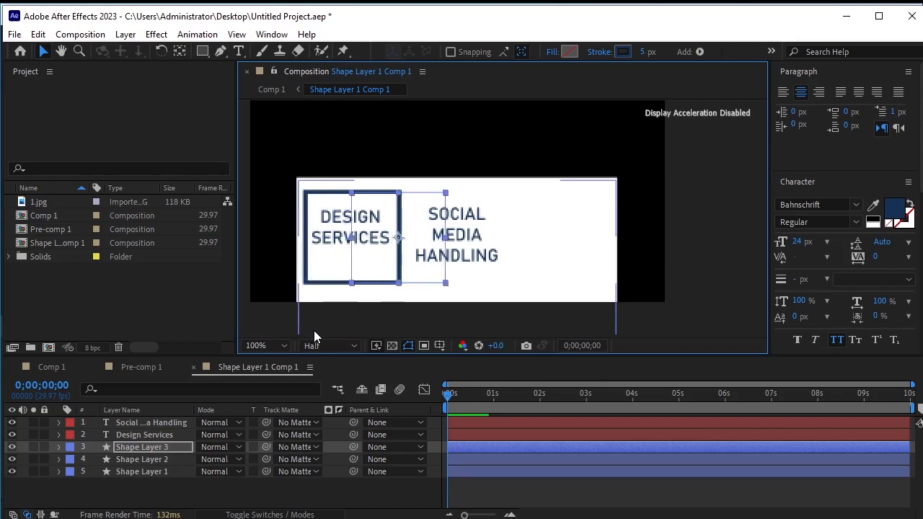
pyautogui.hotkey('shift', 'Right')
pyautogui.hotkey('shift', 'Right')
pyautogui.hotkey('shift', 'Right')
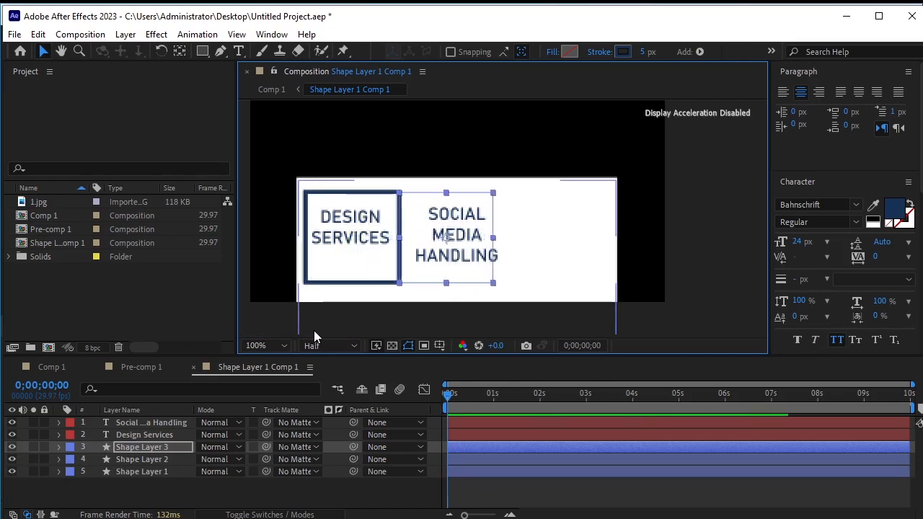
# Duplicate the middle outlined box and move the copy right to position 429, 932 as a third box
pyautogui.click(159, 447)
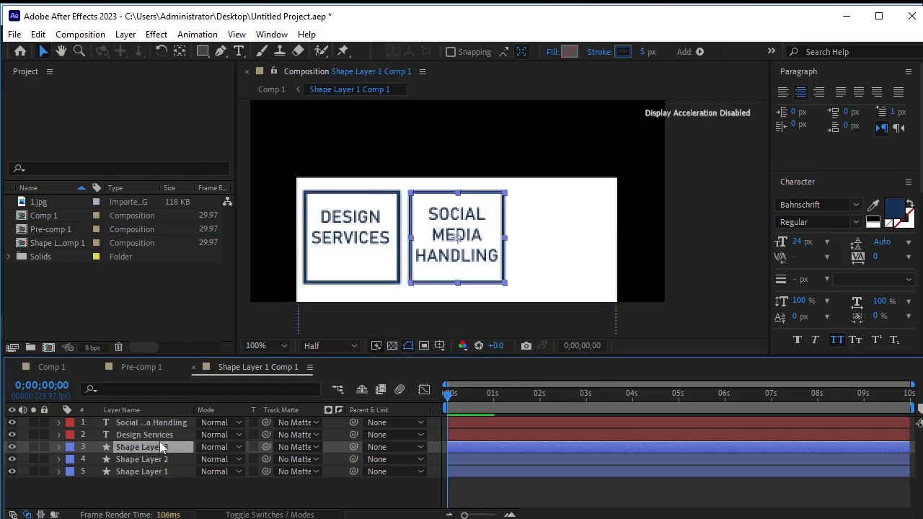
pyautogui.hotkey('ctrl', 'd')
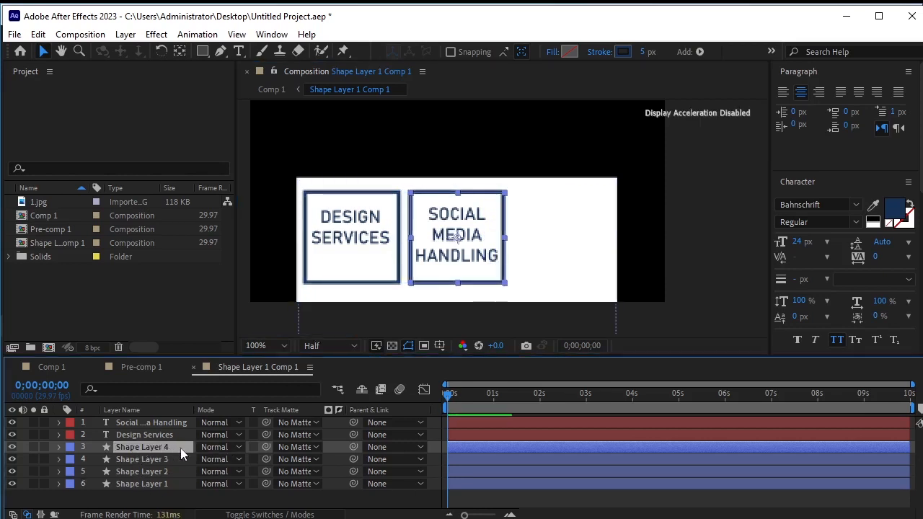
pyautogui.press('p')
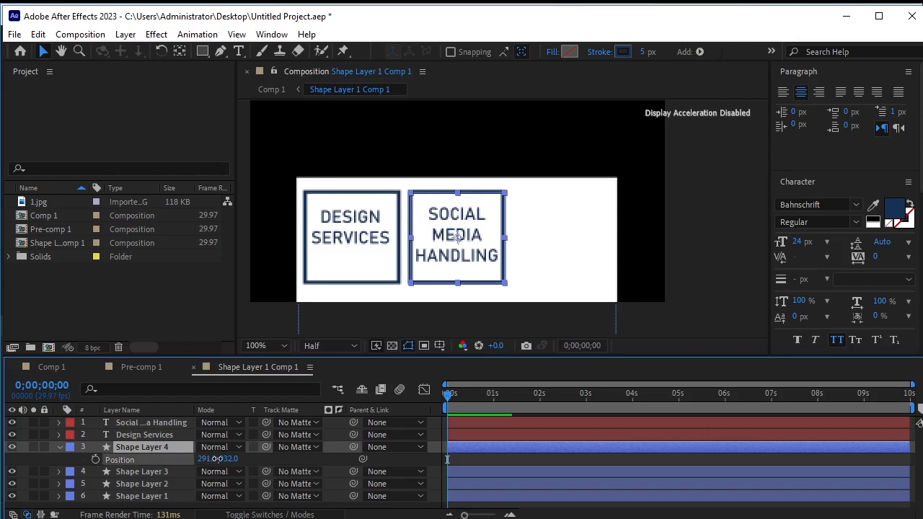
pyautogui.moveTo(209, 459); pyautogui.dragTo(324, 475)
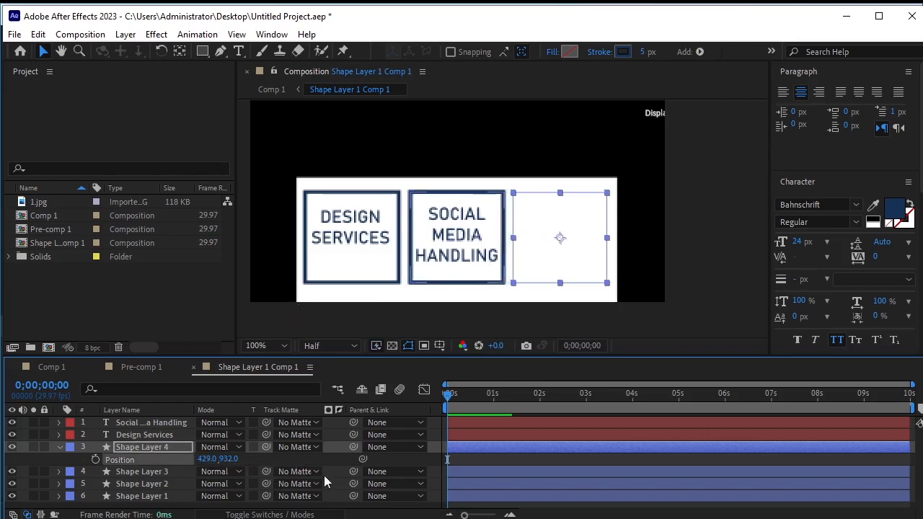
pyautogui.click(60, 448)
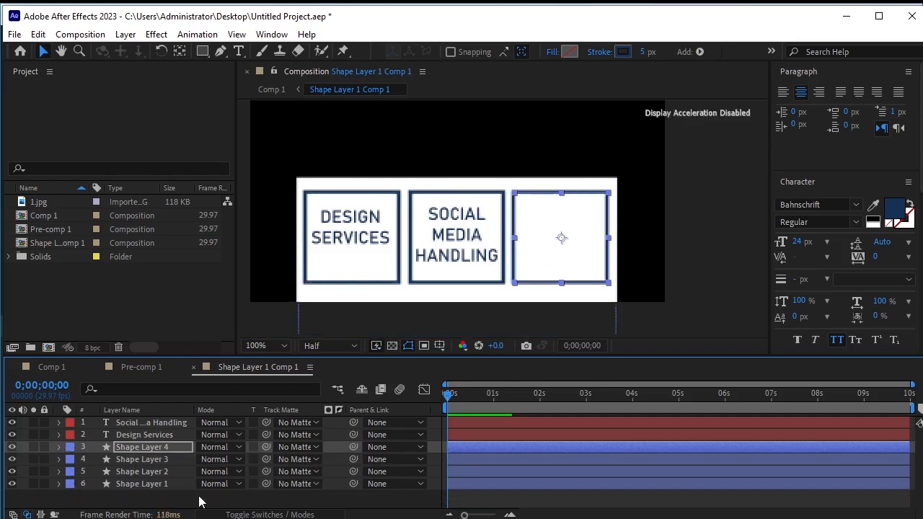
# Duplicate the Social Media Handling label and shift the copy right into the third box
pyautogui.click(467, 240)
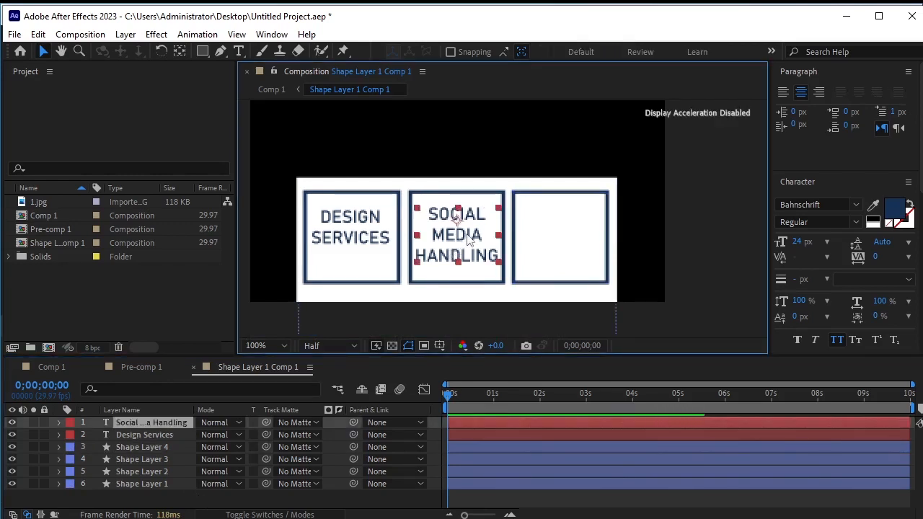
pyautogui.hotkey('ctrl', 'd')
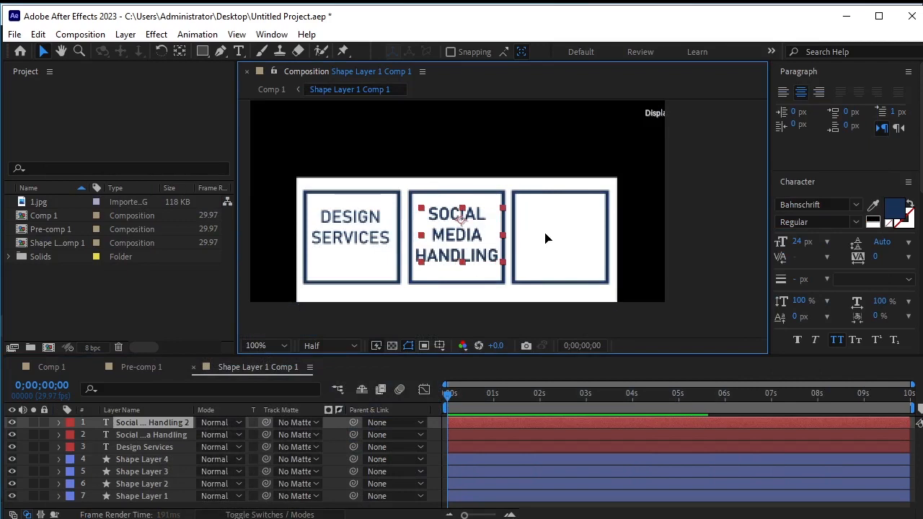
pyautogui.moveTo(457, 243); pyautogui.dragTo(552, 238)
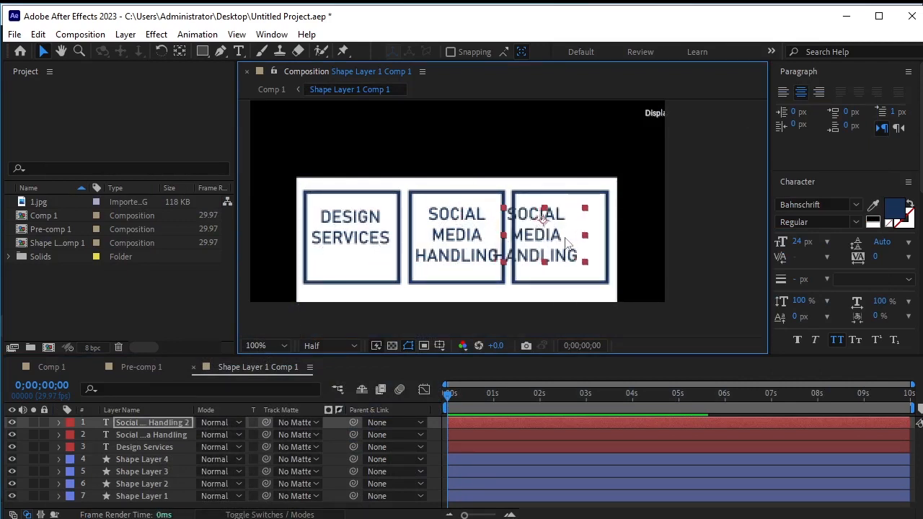
pyautogui.press('Right')
pyautogui.press('Right')
pyautogui.press('Right')
pyautogui.press('Right')
pyautogui.press('Right')
pyautogui.press('Right')
pyautogui.press('Right')
pyautogui.press('Right')
pyautogui.press('Right')
pyautogui.press('Right')
pyautogui.press('Right')
pyautogui.press('Right')
pyautogui.press('Right')
pyautogui.press('Right')
pyautogui.press('Right')
pyautogui.press('Right')
pyautogui.press('Right')
pyautogui.press('Right')
pyautogui.press('Right')
pyautogui.press('Right')
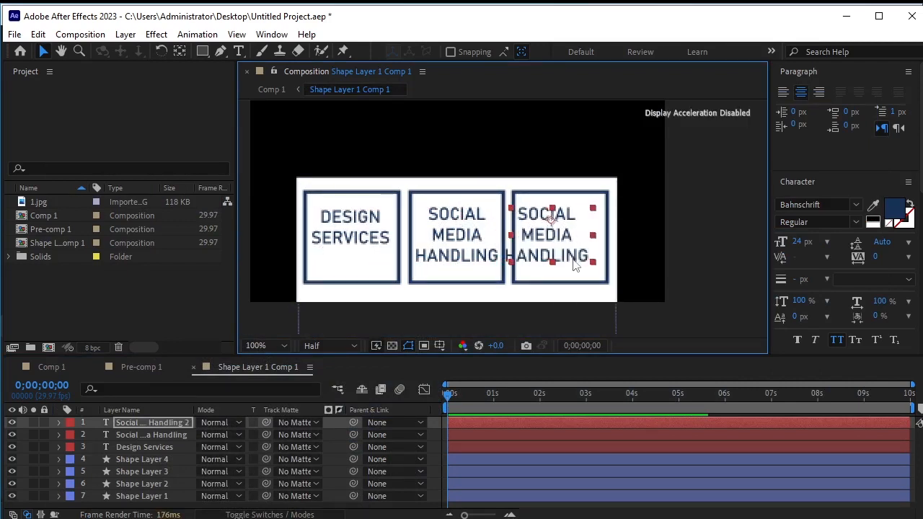
# Replace the copied label's text with "VIDEO CREATION" split over two lines
pyautogui.hotkey('ctrl', 't')
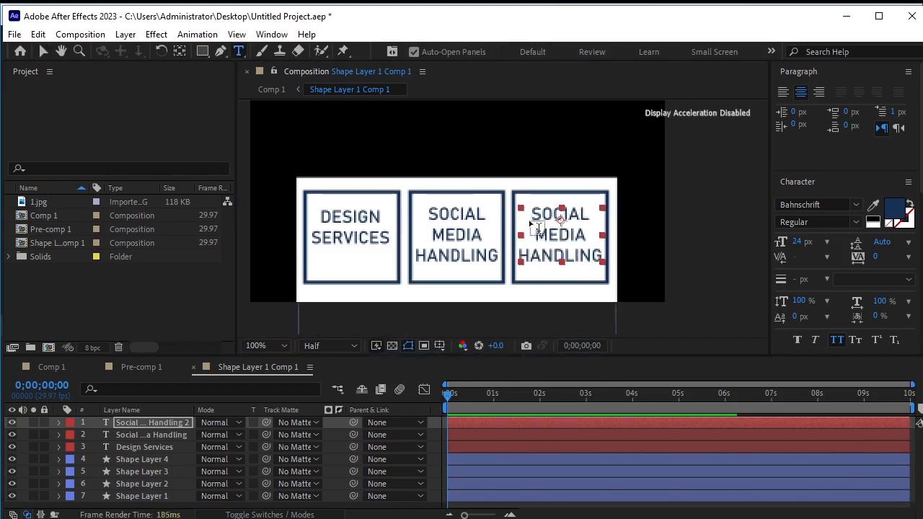
pyautogui.moveTo(531, 213); pyautogui.dragTo(608, 266)
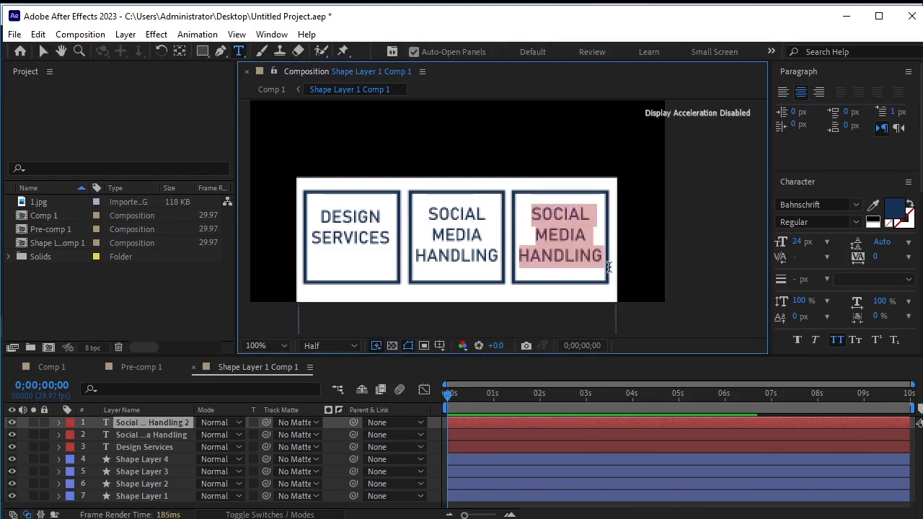
pyautogui.write('Video Creation')
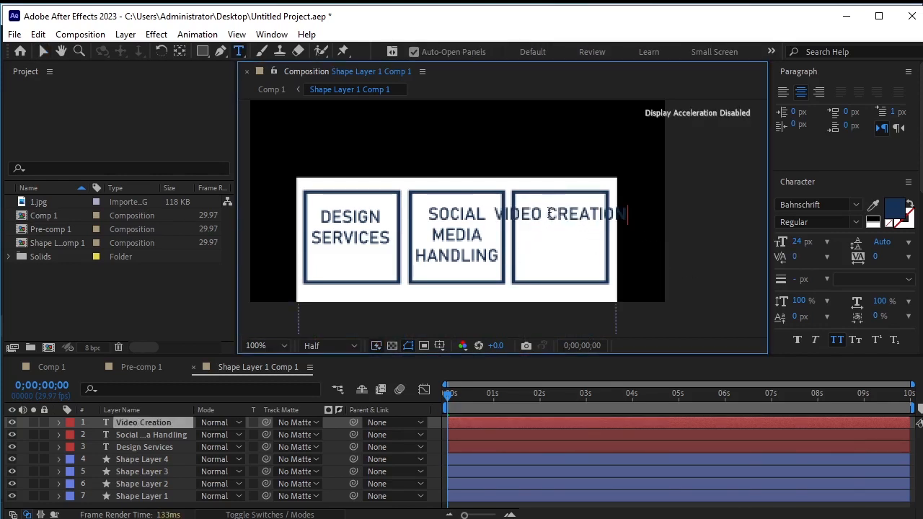
pyautogui.press('BackSpace')
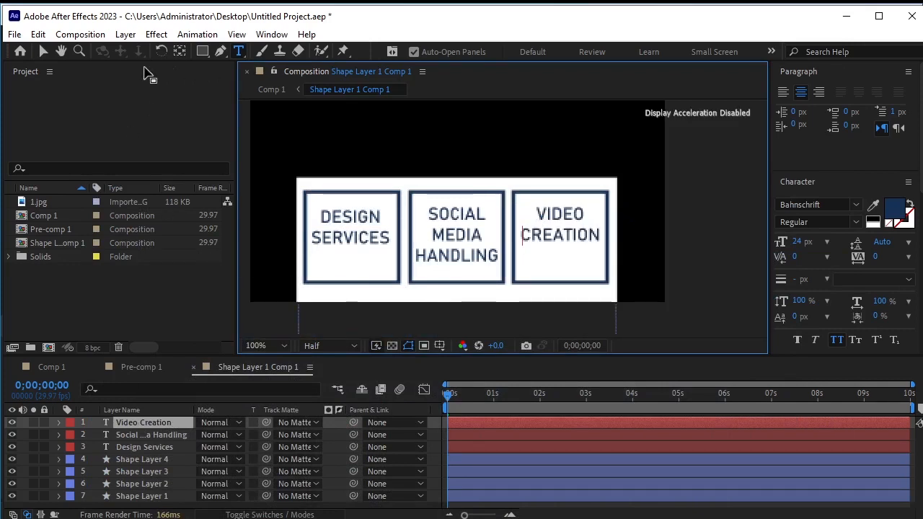
# Select all three service labels and align them to a common vertical center
pyautogui.click(43, 51)
pyautogui.keyDown('shift'); pyautogui.click(459, 241); pyautogui.keyUp('shift')
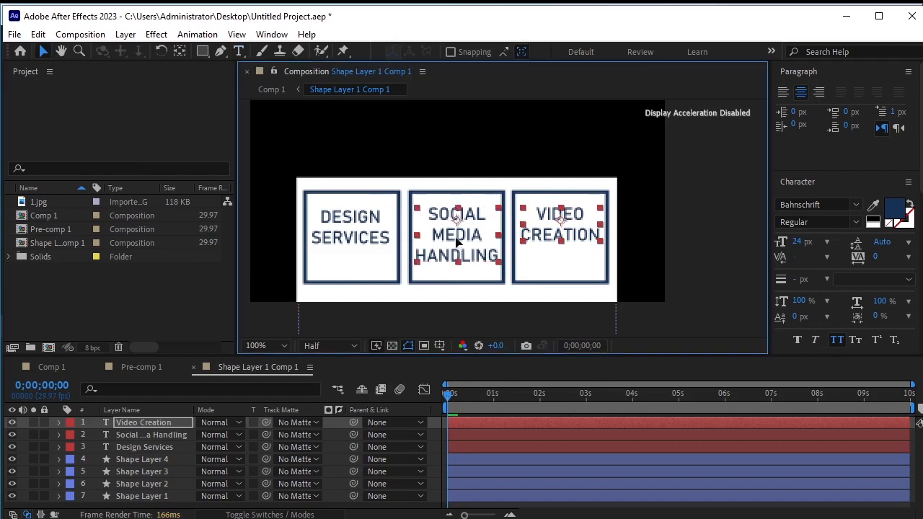
pyautogui.keyDown('shift'); pyautogui.click(376, 240); pyautogui.keyUp('shift')
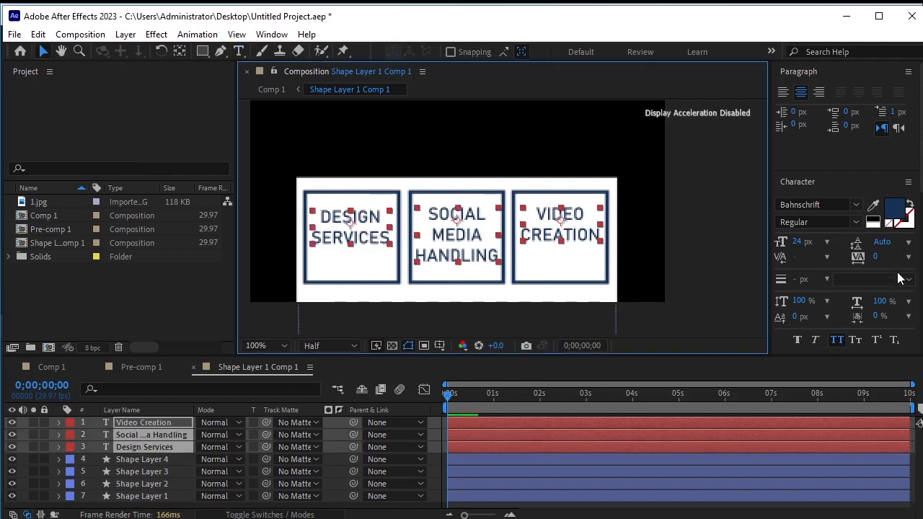
pyautogui.scroll(6, 918, 189)
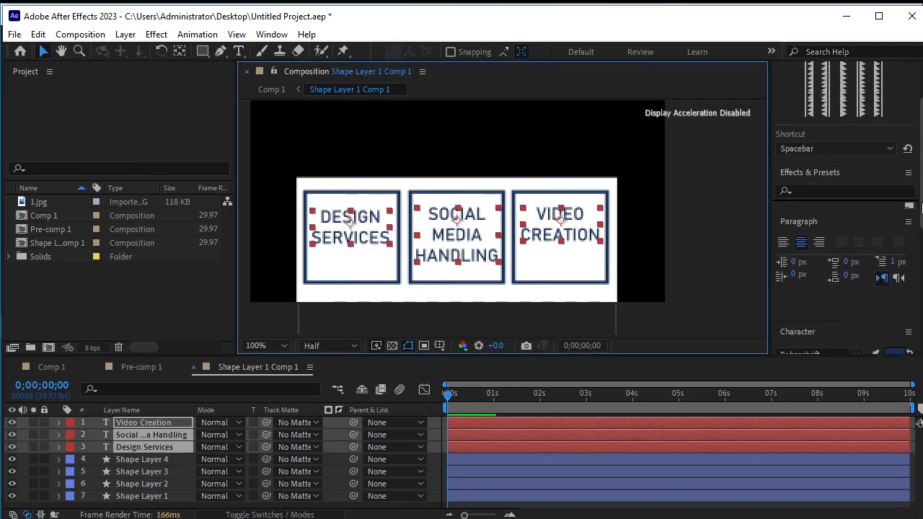
pyautogui.scroll(-8, 916, 274)
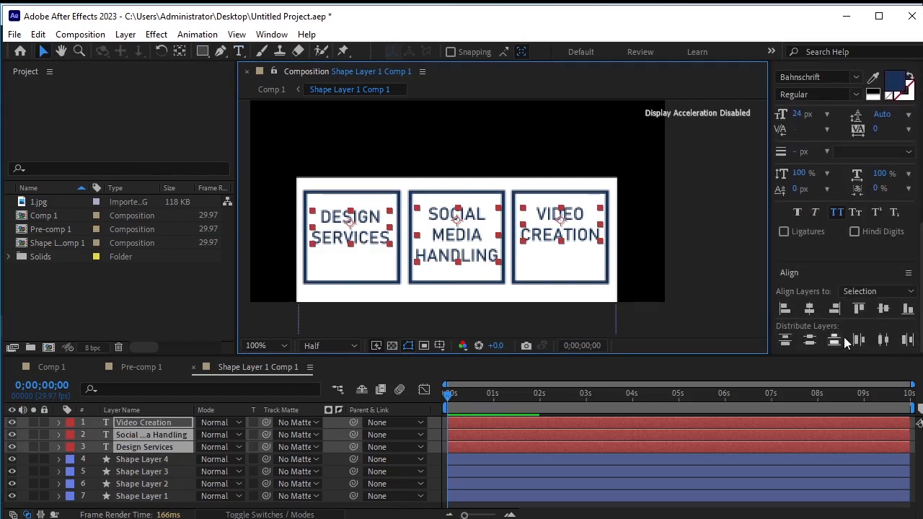
pyautogui.click(888, 344)
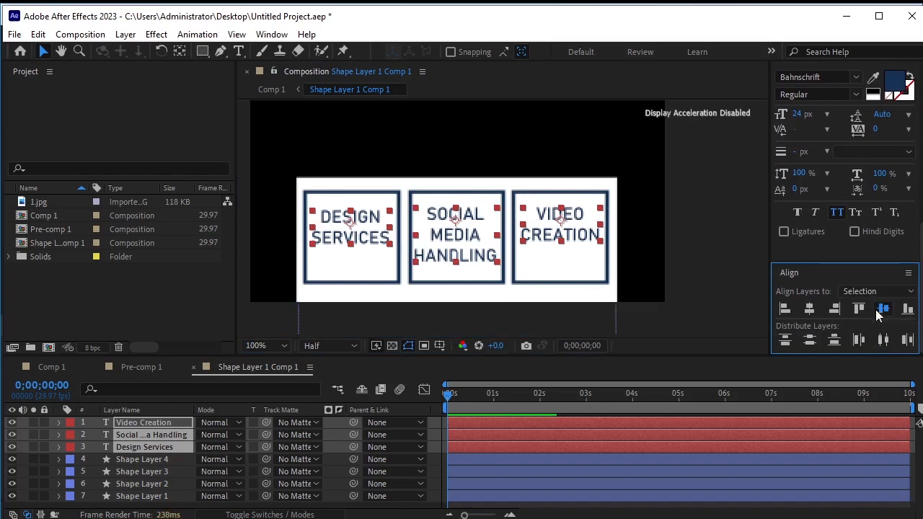
pyautogui.click(881, 311)
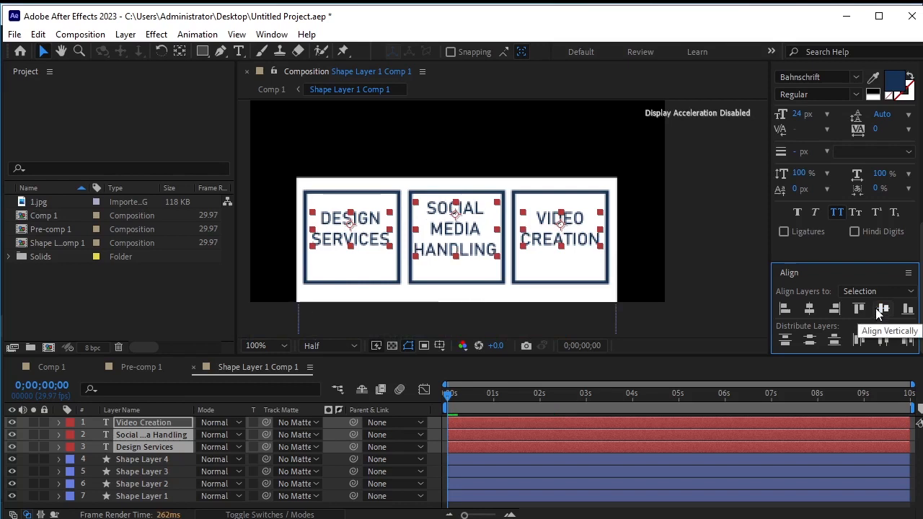
# Nudge the three service labels down by six pixels
pyautogui.press('Down')
pyautogui.press('Down')
pyautogui.press('Down')
pyautogui.press('Down')
pyautogui.press('Down')
pyautogui.press('Down')
pyautogui.press('Down')
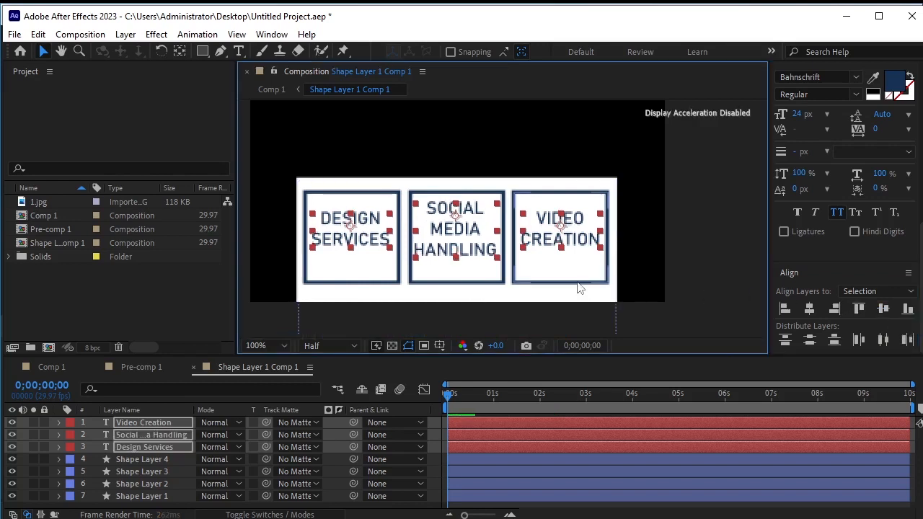
pyautogui.press('Down')
pyautogui.press('Down')
pyautogui.press('Down')
pyautogui.press('Down')
pyautogui.press('Down')
pyautogui.press('Down')
pyautogui.press('Down')
pyautogui.press('Down')
pyautogui.press('Down')
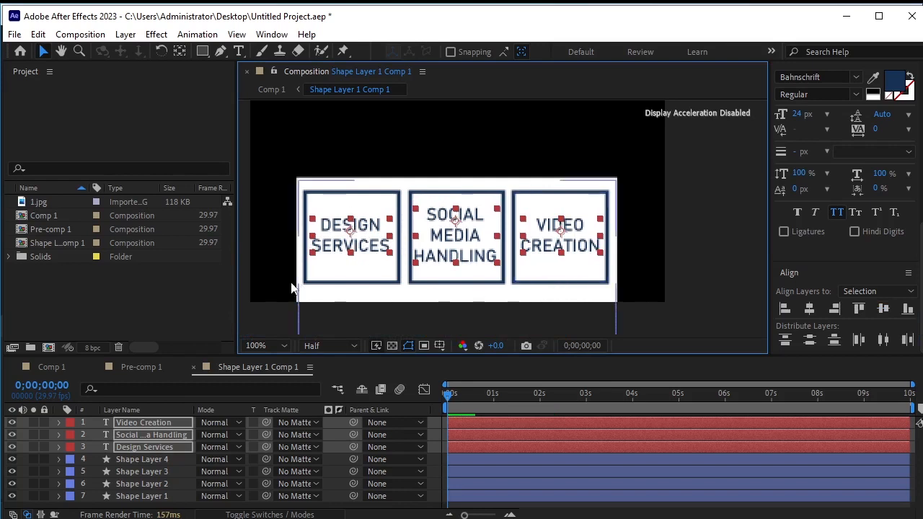
# Review the box panel in the main composition, then reopen the shape-layer precomp
pyautogui.click(208, 313)
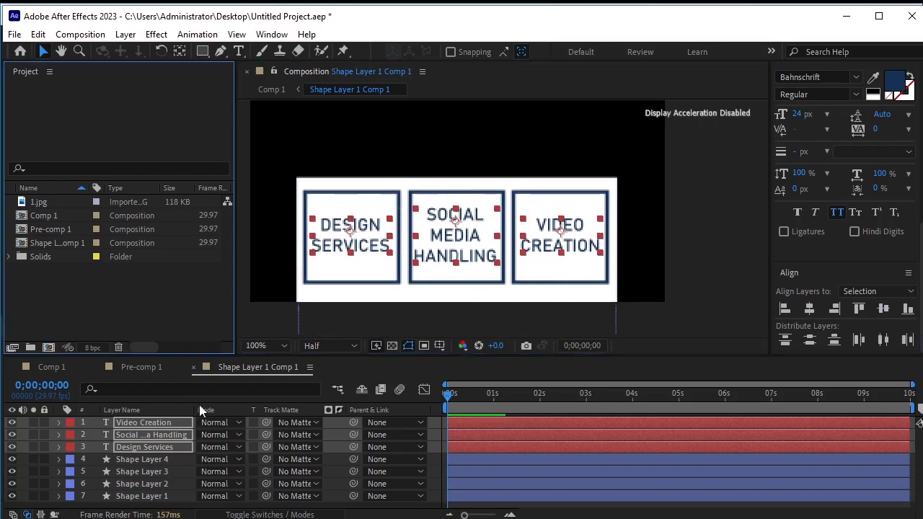
pyautogui.click(351, 373)
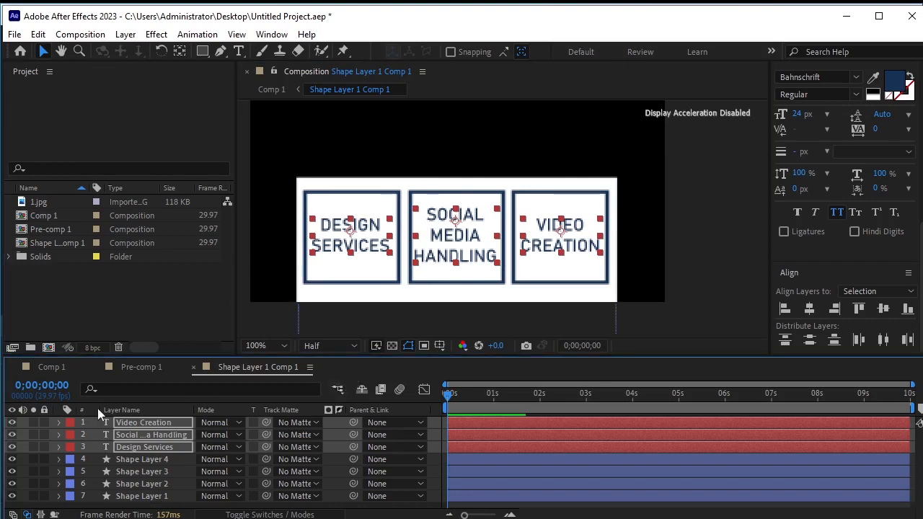
pyautogui.click(38, 369)
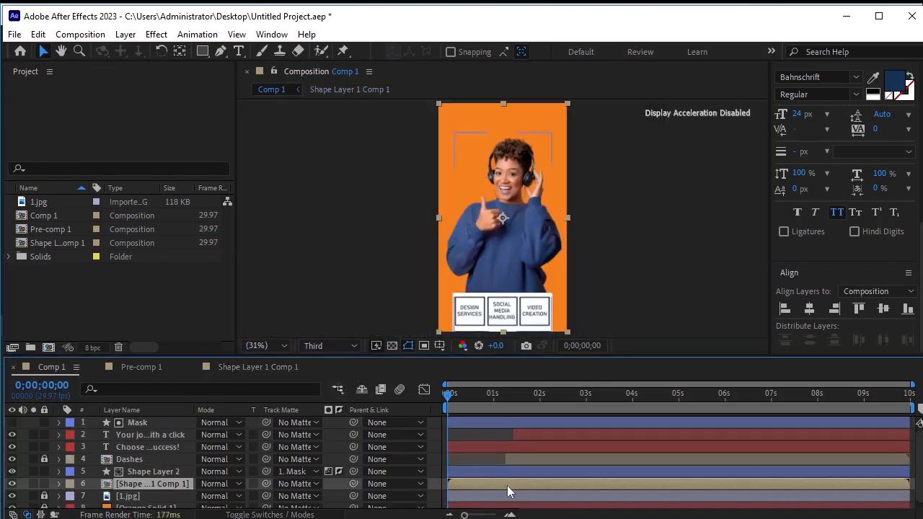
pyautogui.click(490, 301)
pyautogui.doubleClick(147, 488)
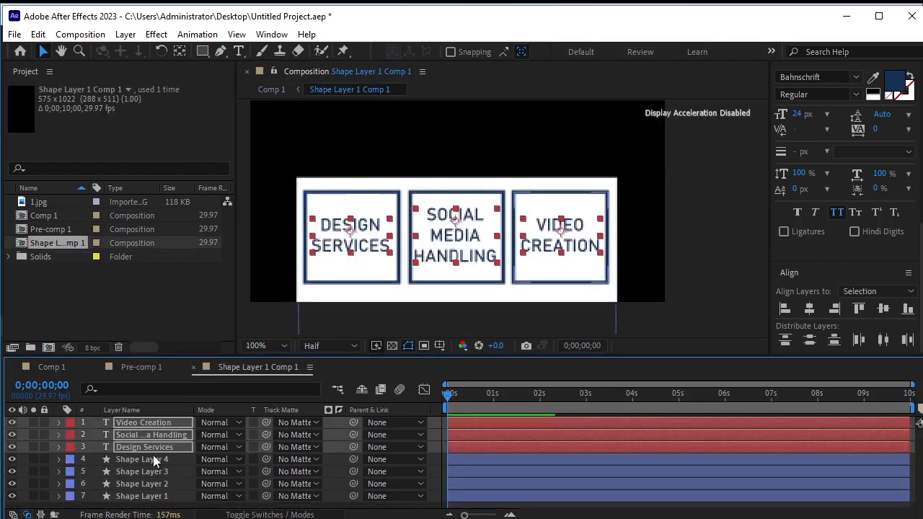
# Widen the white background panel so it extends further on both sides
pyautogui.click(148, 496)
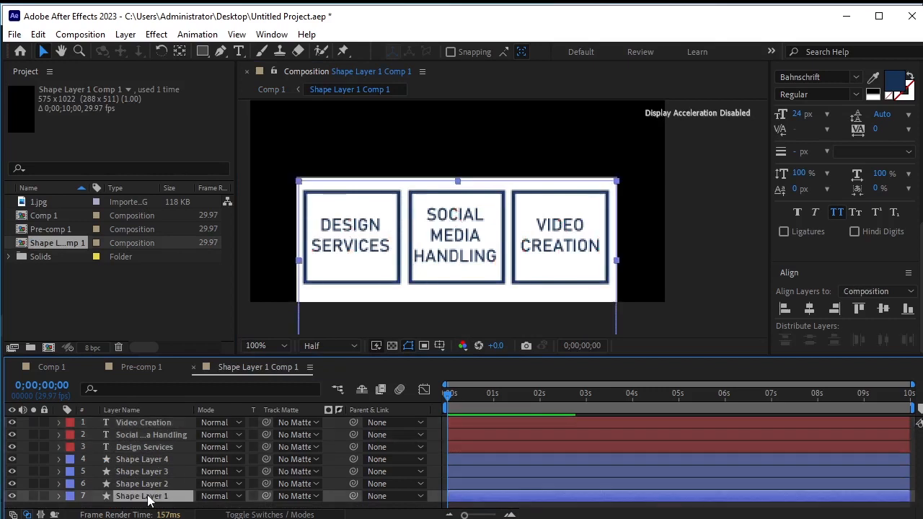
pyautogui.moveTo(618, 263); pyautogui.dragTo(635, 265)
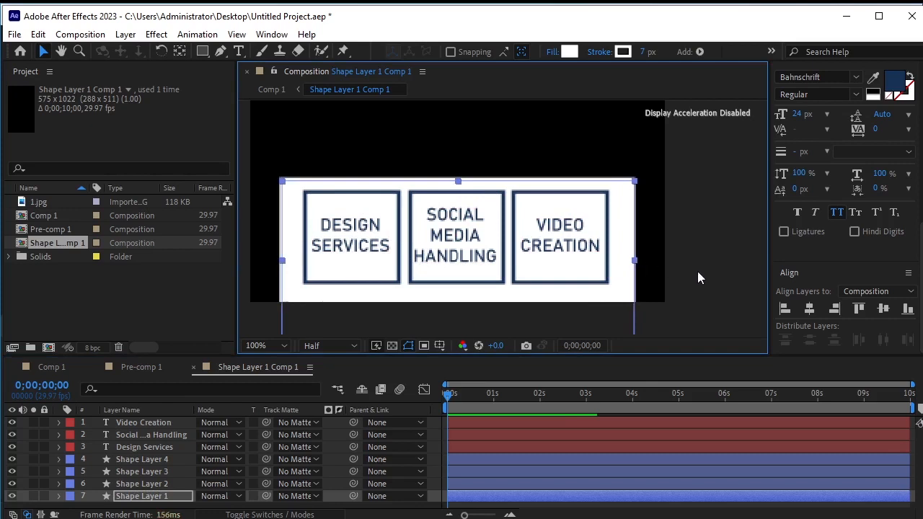
# Move the white background panel up by nine pixels
pyautogui.click(696, 271)
pyautogui.click(625, 288)
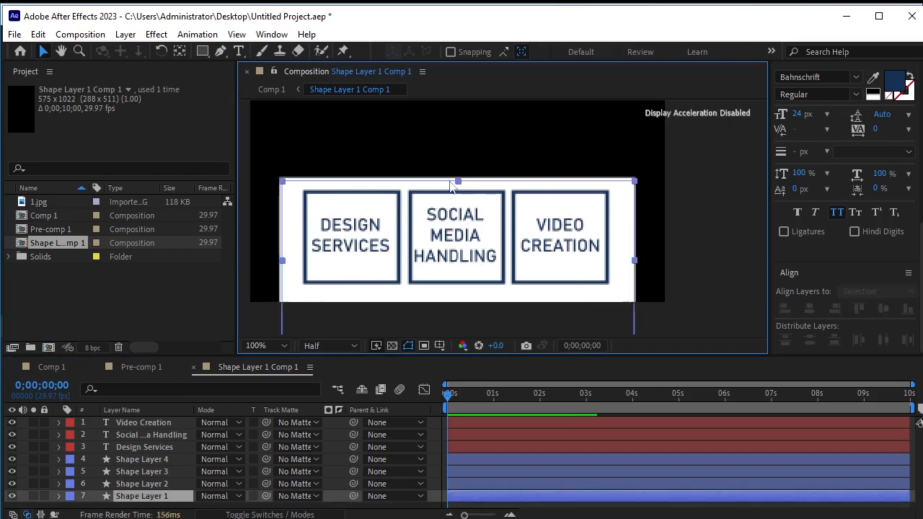
pyautogui.press('Up')
pyautogui.press('Up')
pyautogui.press('Up')
pyautogui.press('Up')
pyautogui.press('Up')
pyautogui.press('Up')
pyautogui.press('Up')
pyautogui.press('Up')
pyautogui.press('Up')
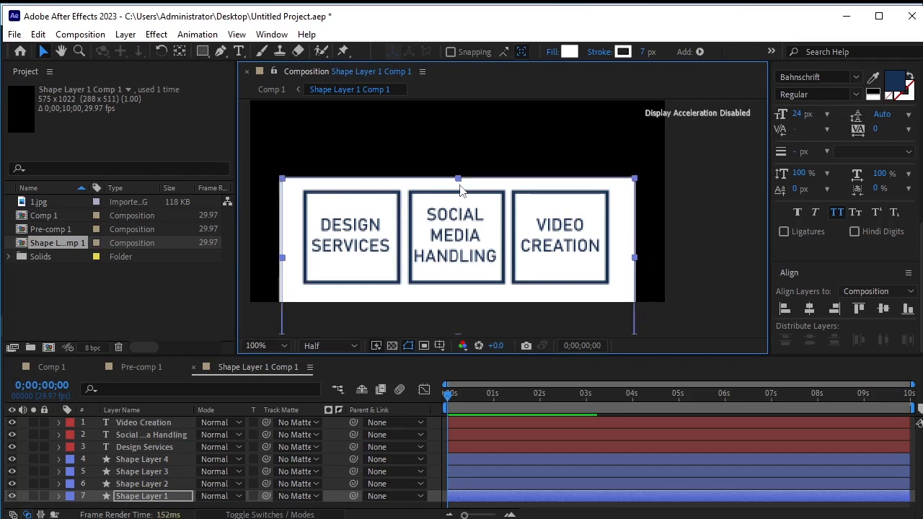
pyautogui.press('Up')
pyautogui.press('Up')
pyautogui.press('Up')
pyautogui.press('Up')
pyautogui.press('Up')
pyautogui.press('Up')
pyautogui.press('Up')
pyautogui.press('Up')
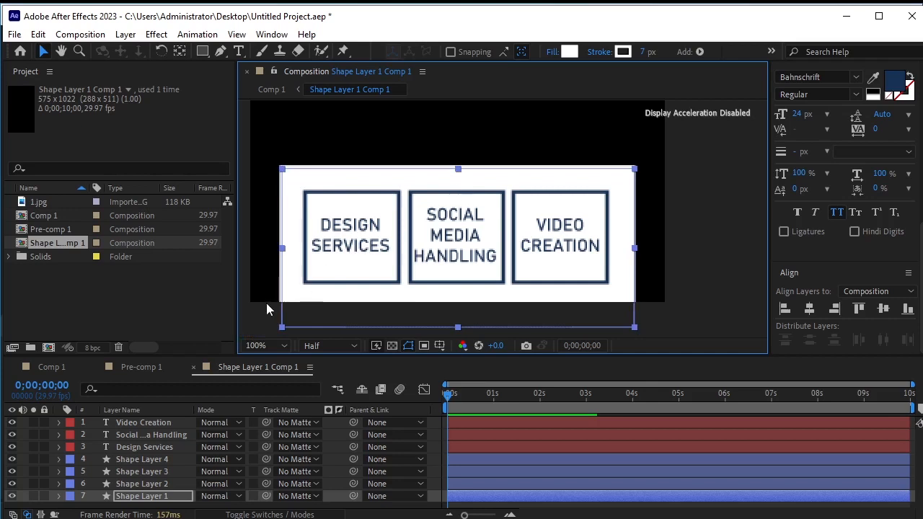
pyautogui.press('Up')
pyautogui.press('Up')
pyautogui.press('Up')
pyautogui.press('Up')
pyautogui.press('Up')
pyautogui.press('Up')
pyautogui.press('Up')
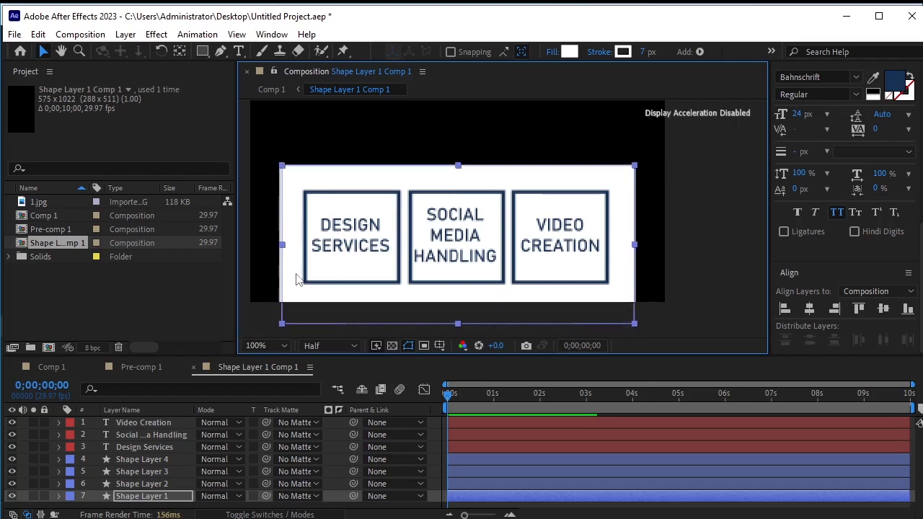
# Check the bottom panel in the main composition and return to the precomp
pyautogui.click(181, 303)
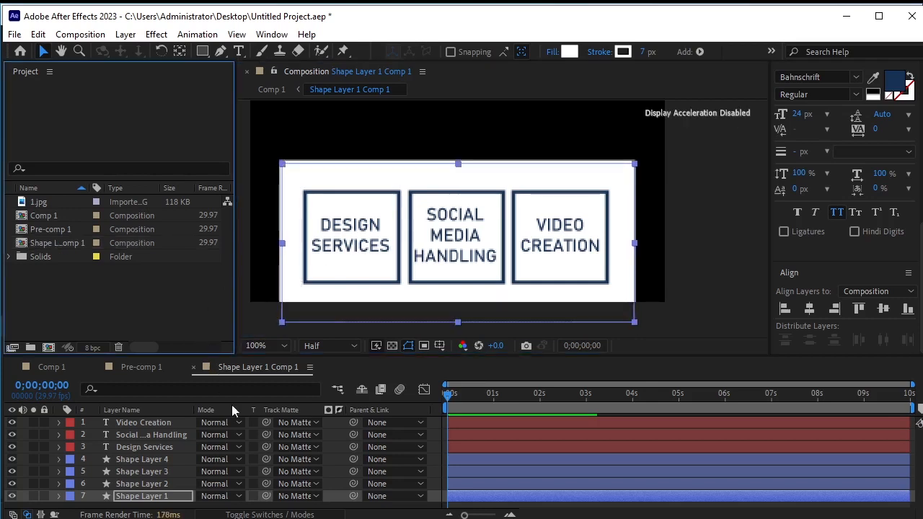
pyautogui.click(53, 370)
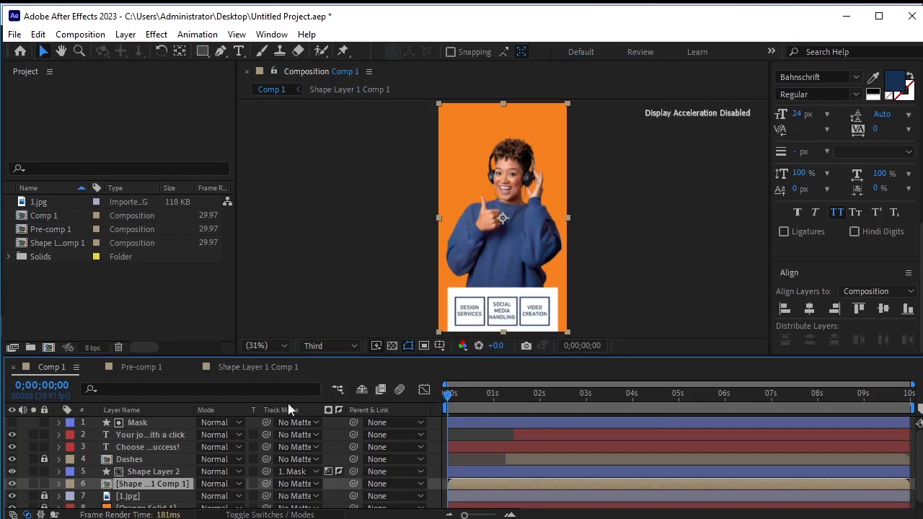
pyautogui.click(251, 367)
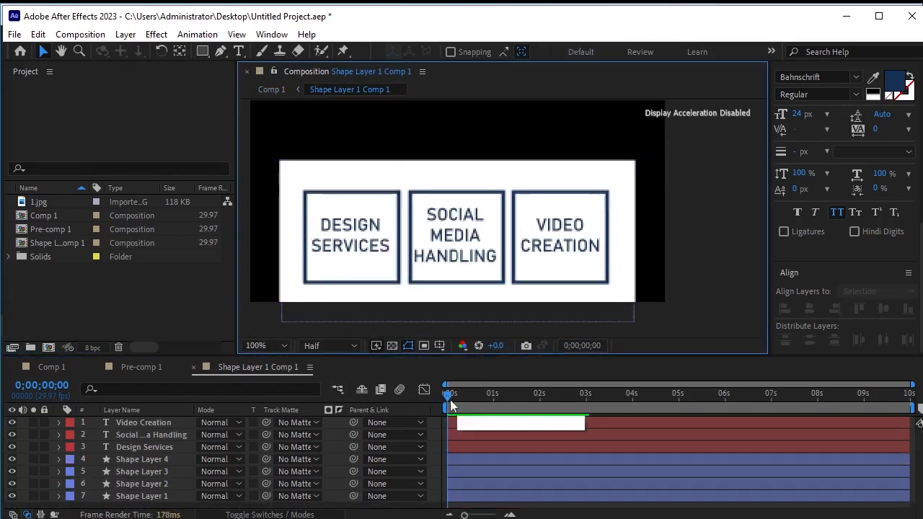
# Draw a small triangle with the Polygon tool at the top edge of the white panel above the Design Services box
pyautogui.click(205, 55)
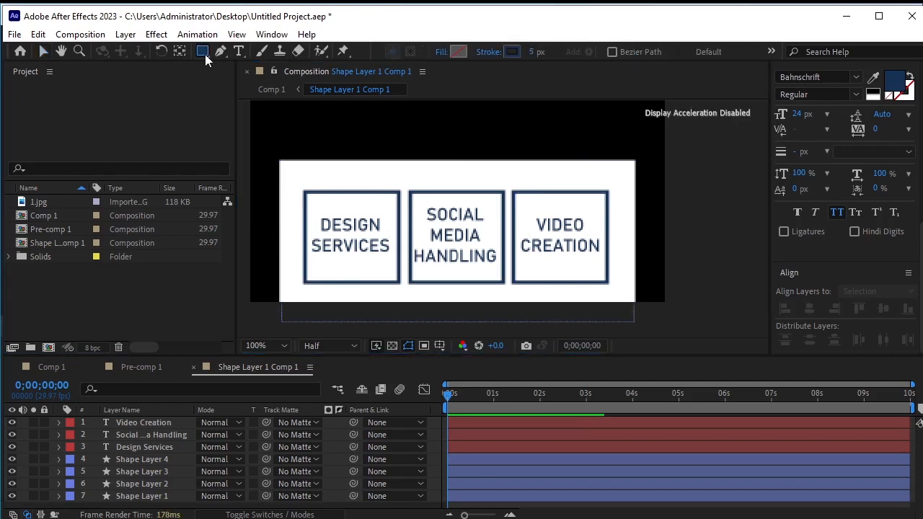
pyautogui.moveTo(205, 54); pyautogui.dragTo(264, 95)
pyautogui.moveTo(353, 167)
pyautogui.mouseDown()
pyautogui.moveTo(366, 185)
pyautogui.moveTo(375, 163)
pyautogui.moveTo(378, 172)
pyautogui.mouseUp()
pyautogui.click(161, 51)
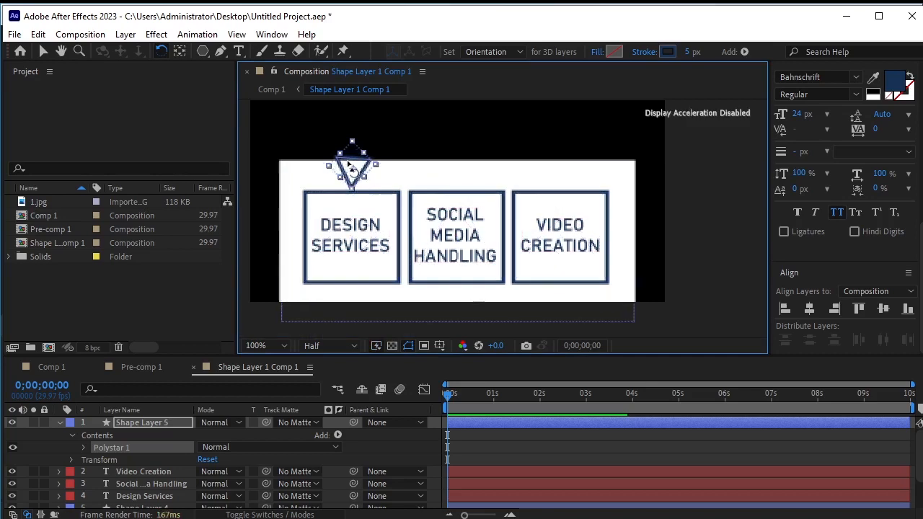
# Rotate the triangle so it points downward with its top edge level
pyautogui.scroll(4, 347, 163)
pyautogui.scroll(-6, 347, 165)
pyautogui.press('space')
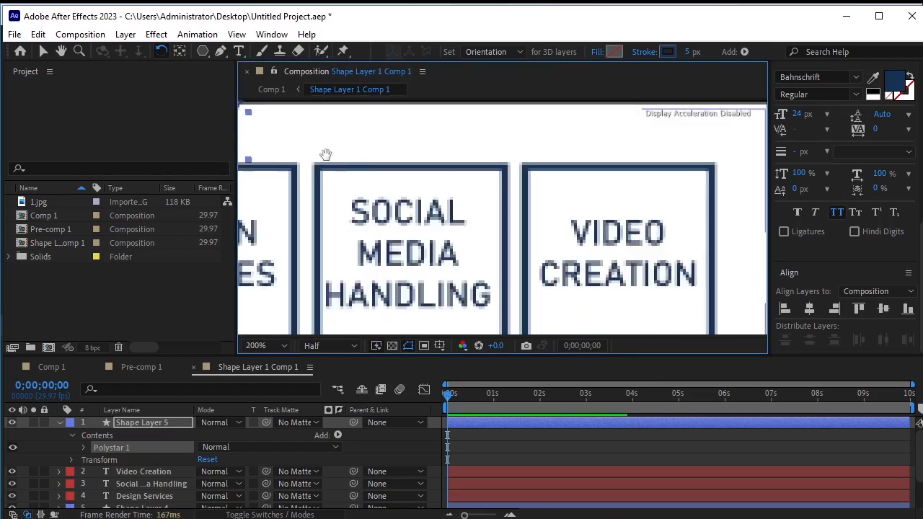
pyautogui.moveTo(325, 155); pyautogui.dragTo(471, 212)
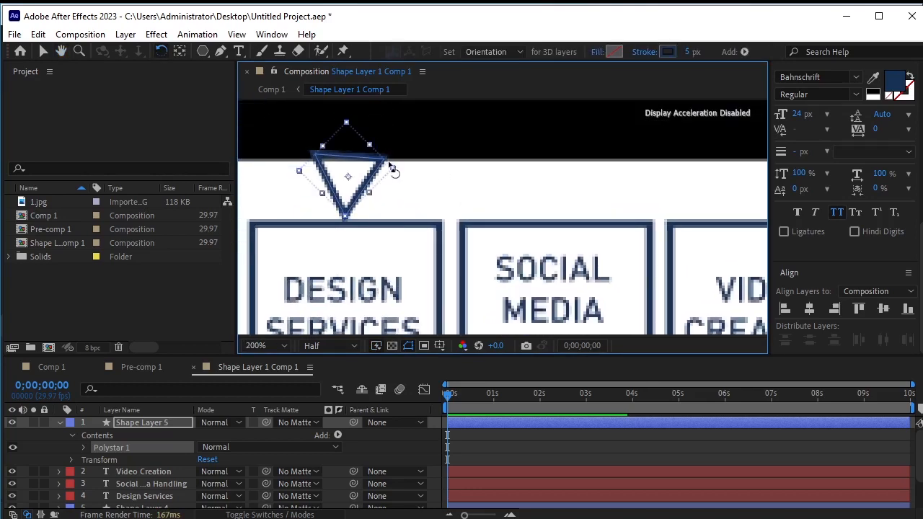
pyautogui.moveTo(395, 164); pyautogui.dragTo(397, 171)
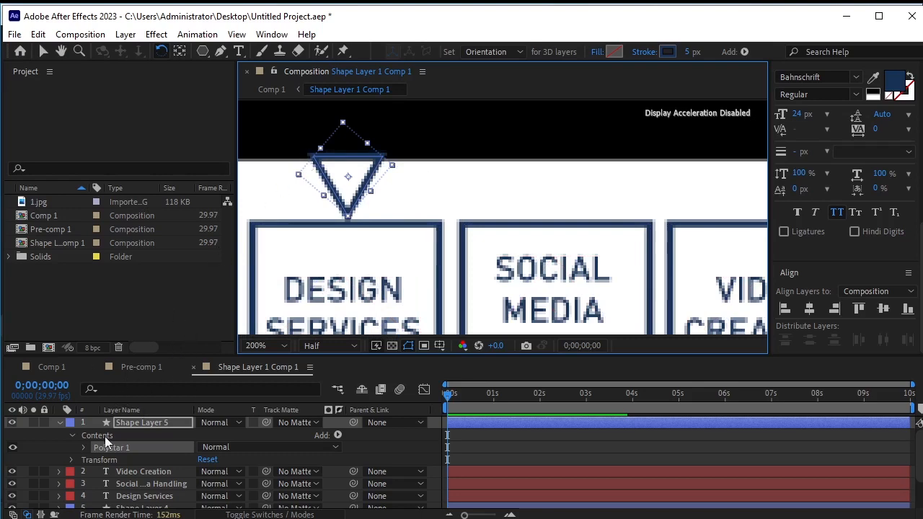
# Set the triangle's fill color to dark red, 630404
pyautogui.click(59, 422)
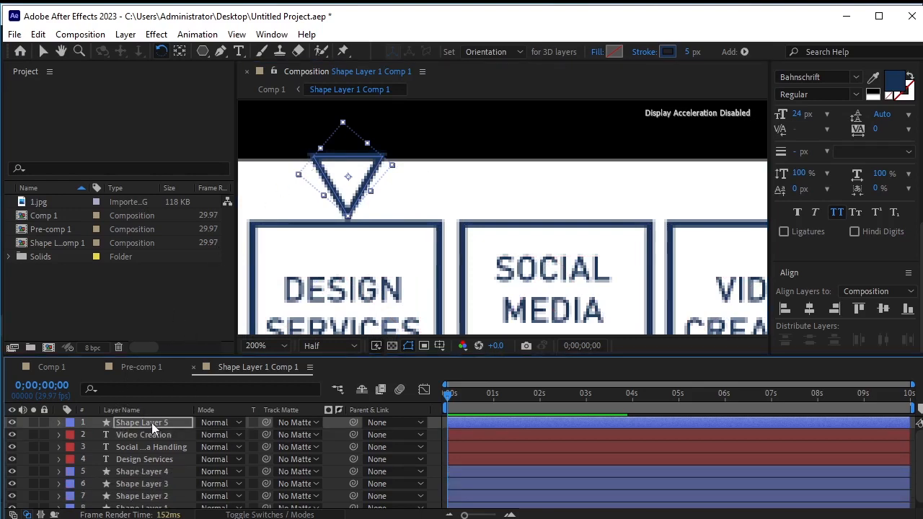
pyautogui.click(615, 50)
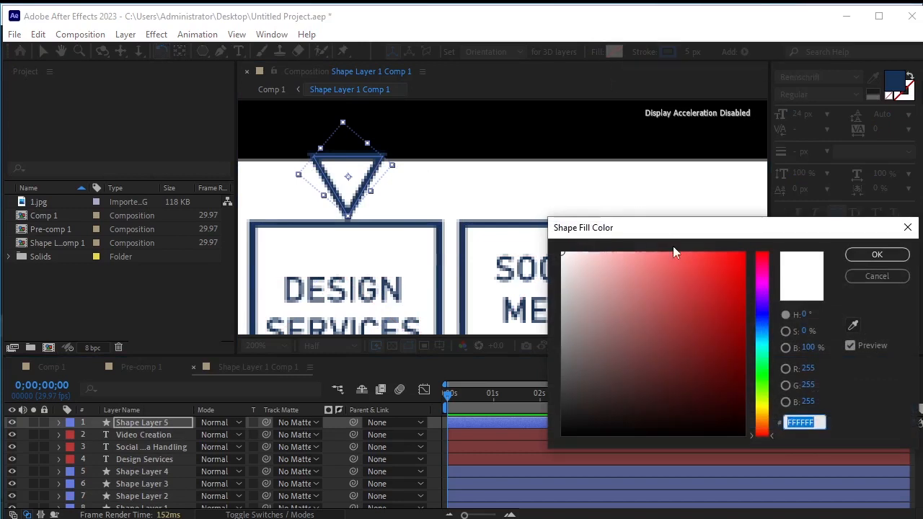
pyautogui.moveTo(616, 264); pyautogui.dragTo(569, 250)
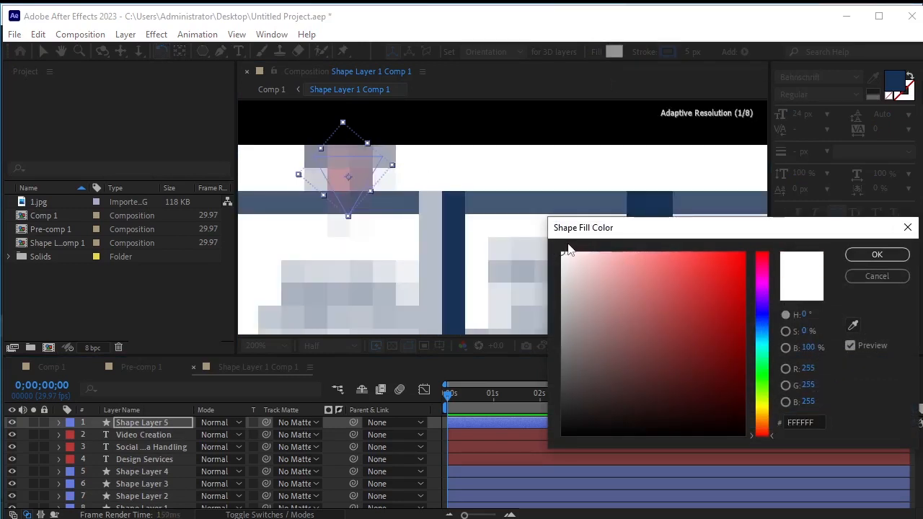
pyautogui.moveTo(712, 291); pyautogui.dragTo(737, 364)
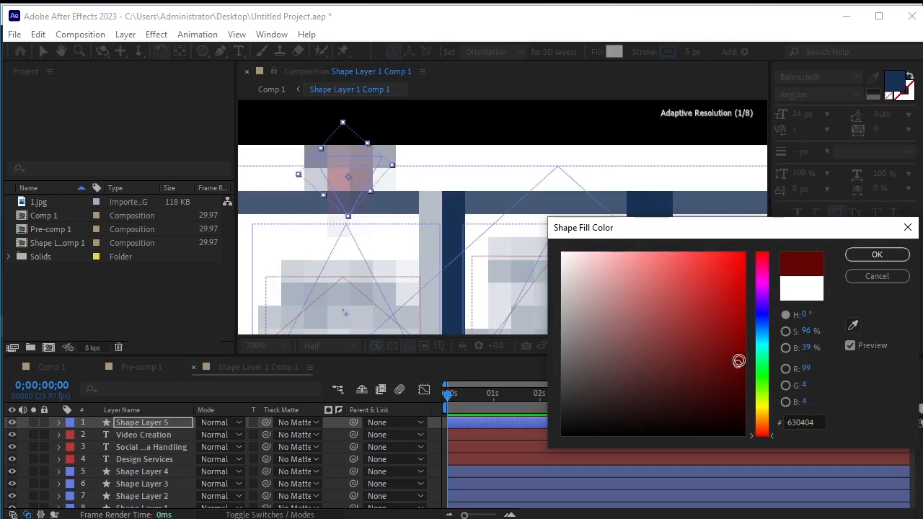
pyautogui.click(865, 256)
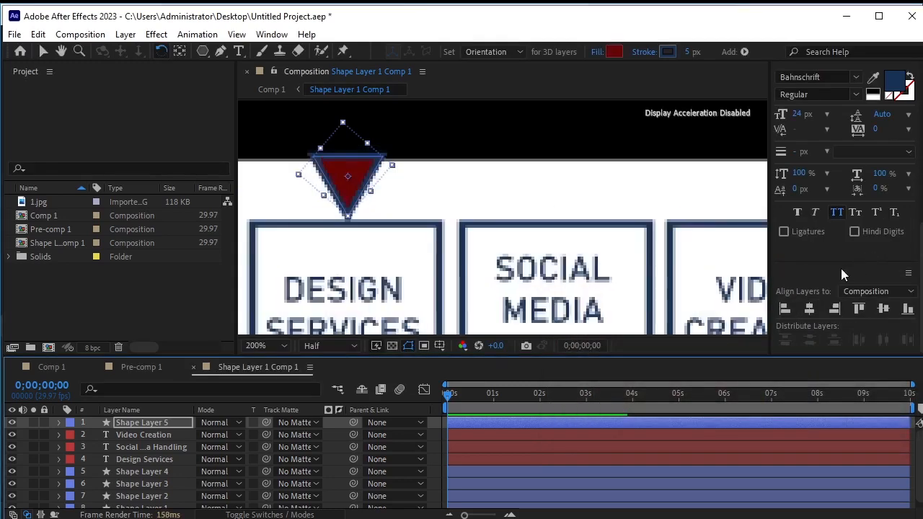
# Remove the triangle's stroke by setting the stroke to None
pyautogui.click(649, 52)
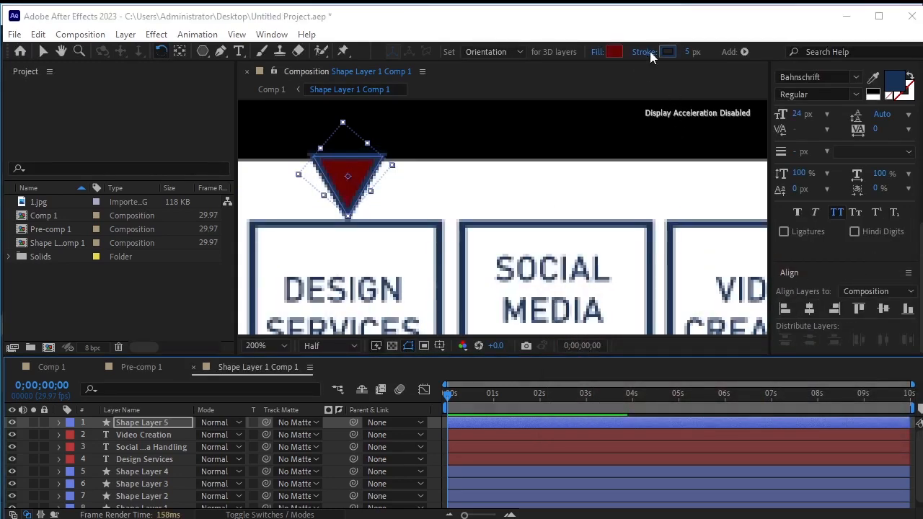
pyautogui.click(388, 325)
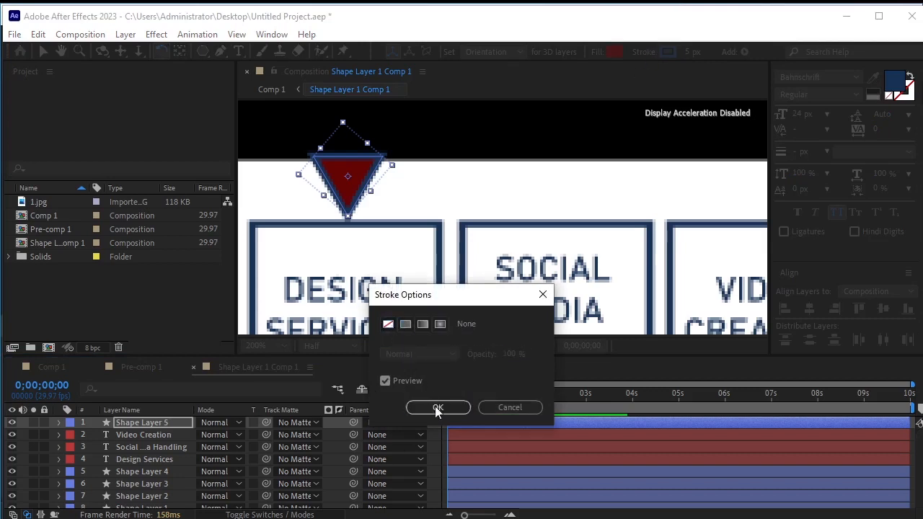
pyautogui.click(436, 408)
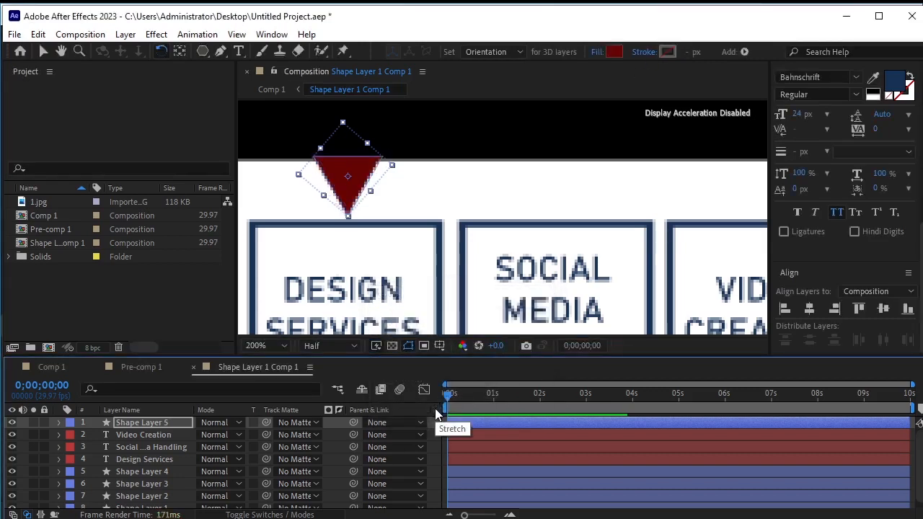
# Set the white panel layer's track matte to the triangle layer as an inverted alpha matte, cutting a notch
pyautogui.click(172, 307)
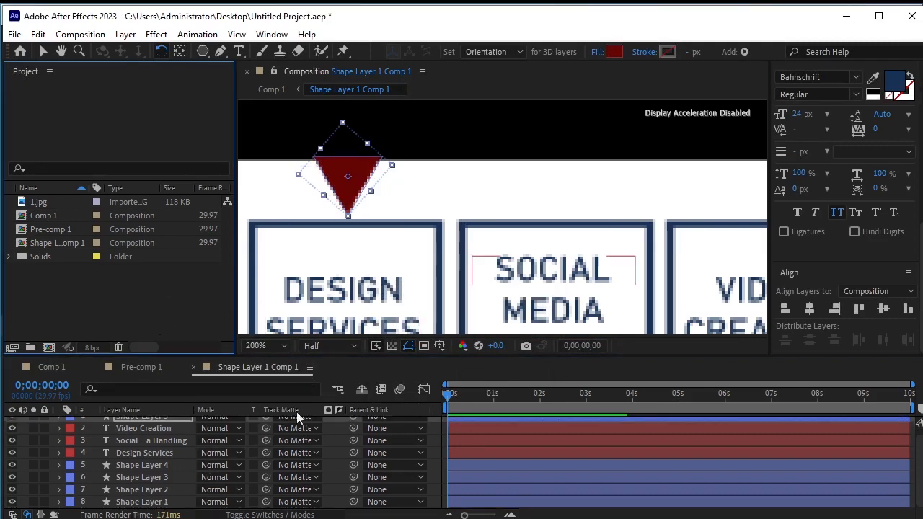
pyautogui.scroll(-1, 297, 415)
pyautogui.moveTo(359, 356); pyautogui.dragTo(364, 331)
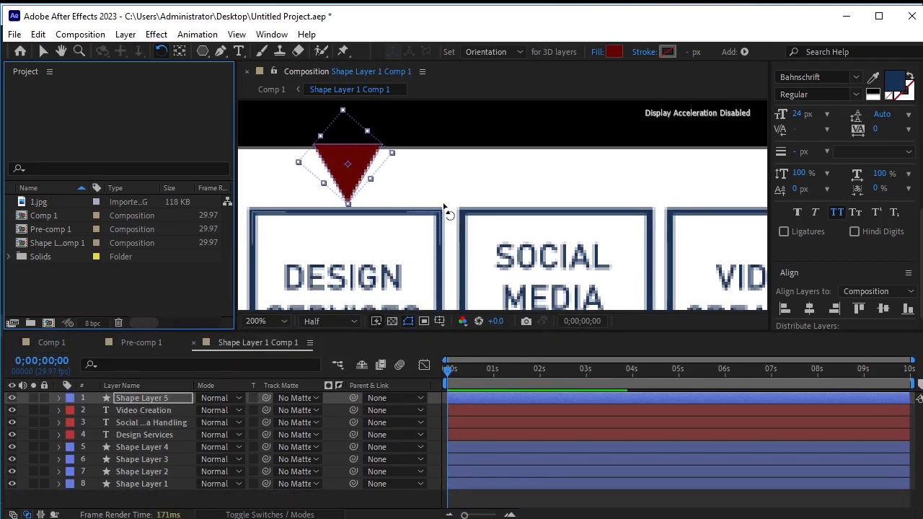
pyautogui.scroll(-2, 464, 192)
pyautogui.scroll(1, 485, 227)
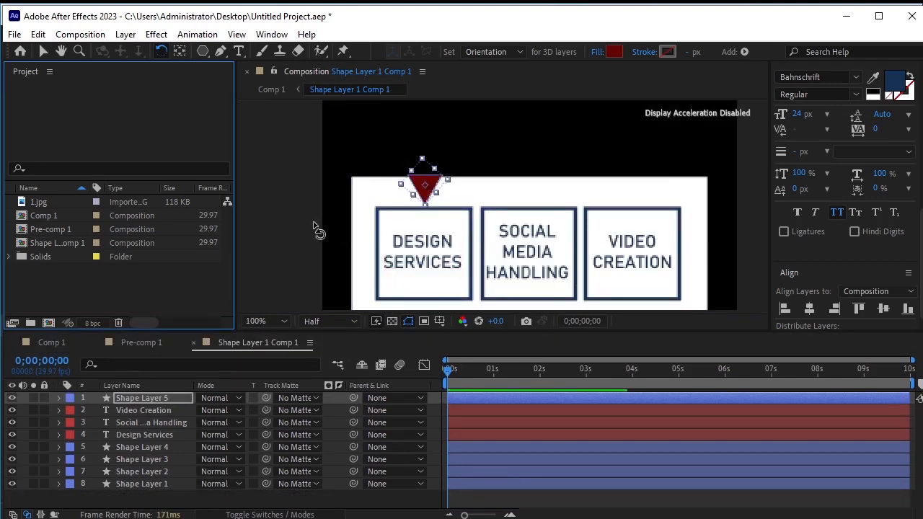
pyautogui.click(135, 401)
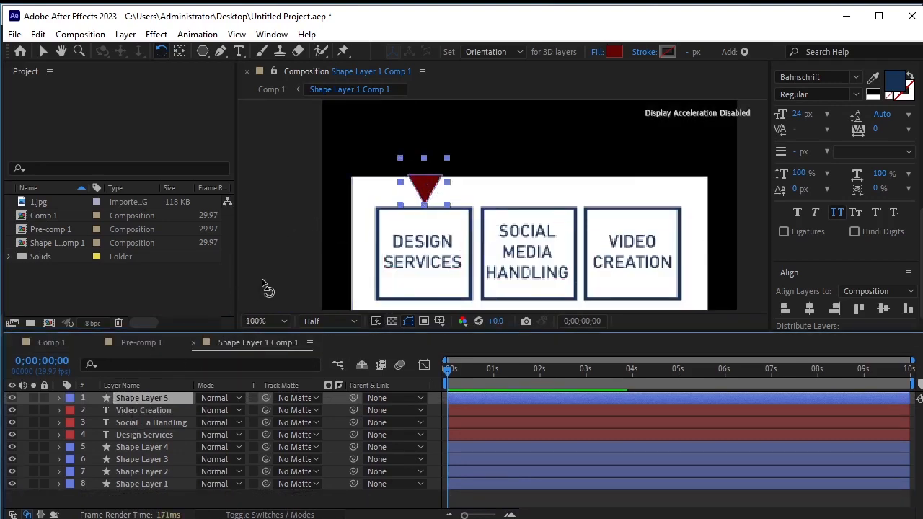
pyautogui.press('v')
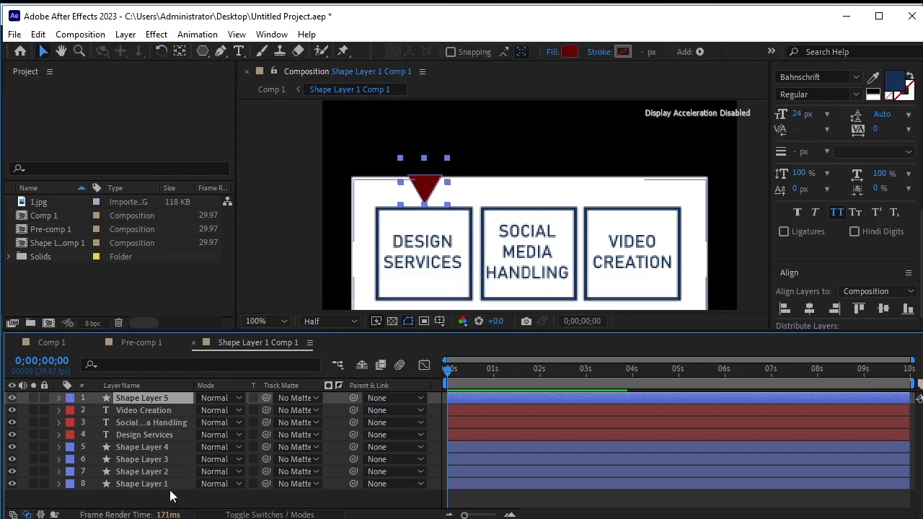
pyautogui.click(173, 501)
pyautogui.click(424, 186)
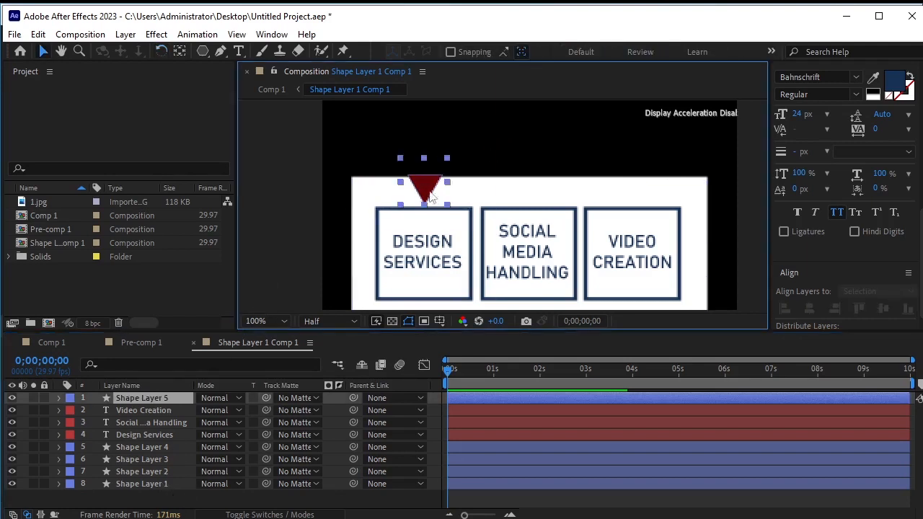
pyautogui.click(553, 199)
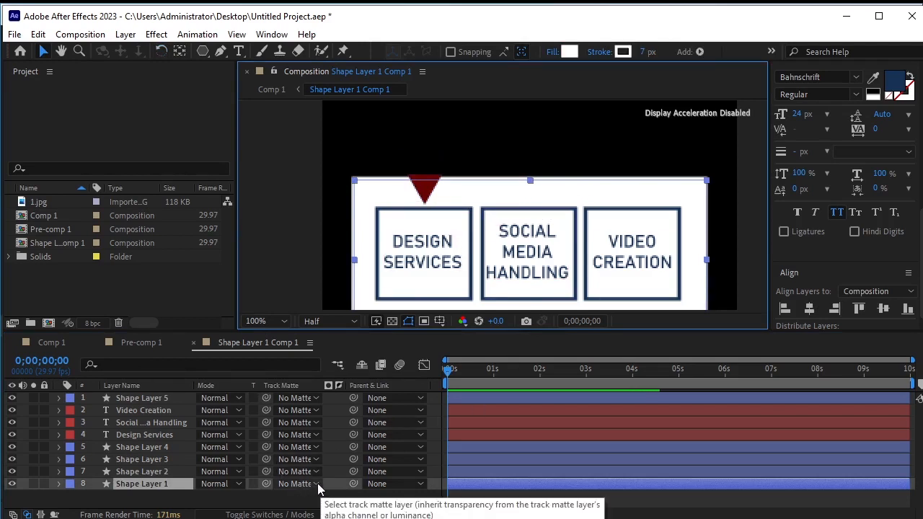
pyautogui.press('F4')
pyautogui.press('F4')
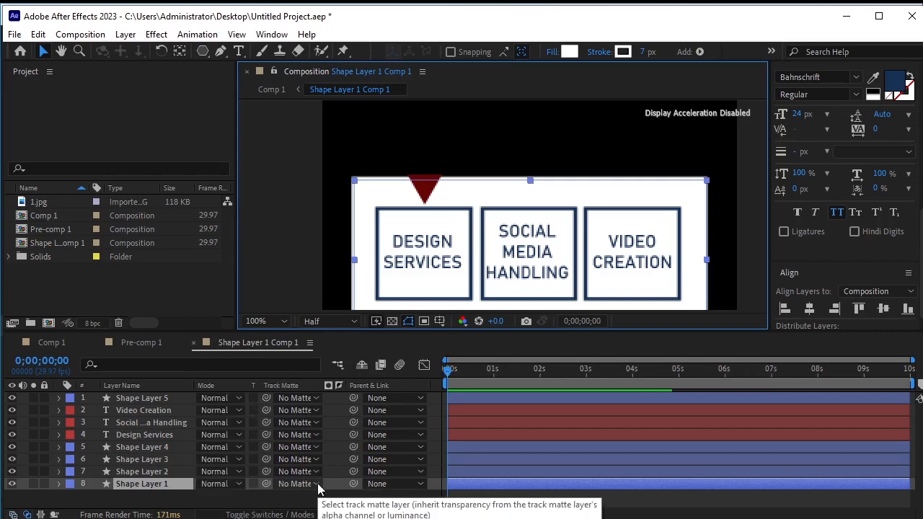
pyautogui.click(352, 385)
pyautogui.moveTo(361, 332); pyautogui.dragTo(360, 308)
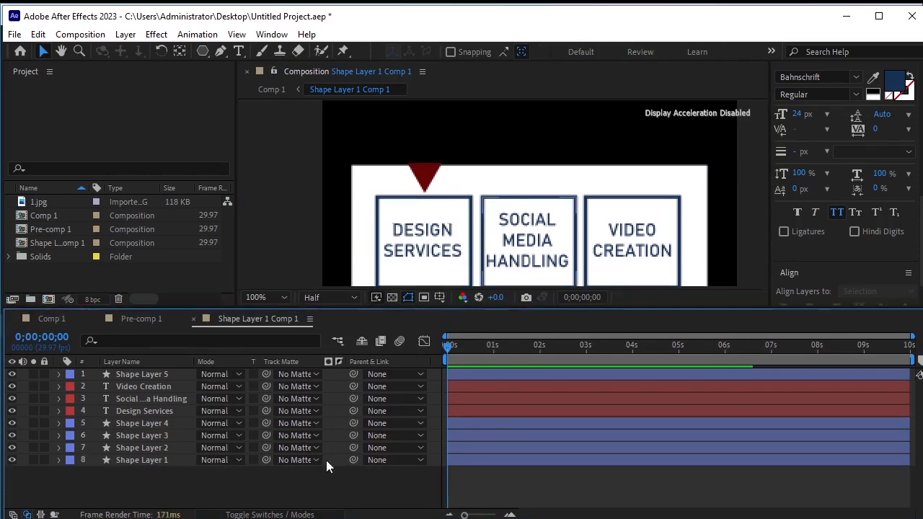
pyautogui.click(129, 459)
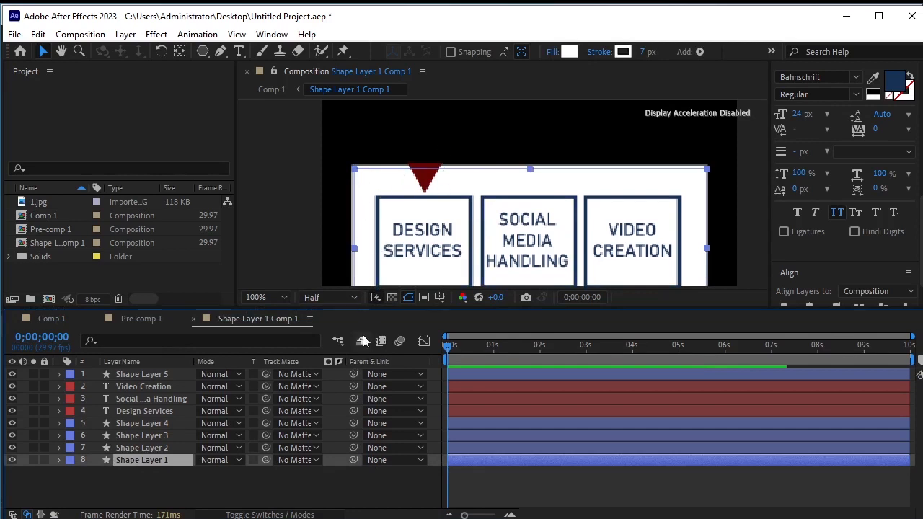
pyautogui.click(303, 461)
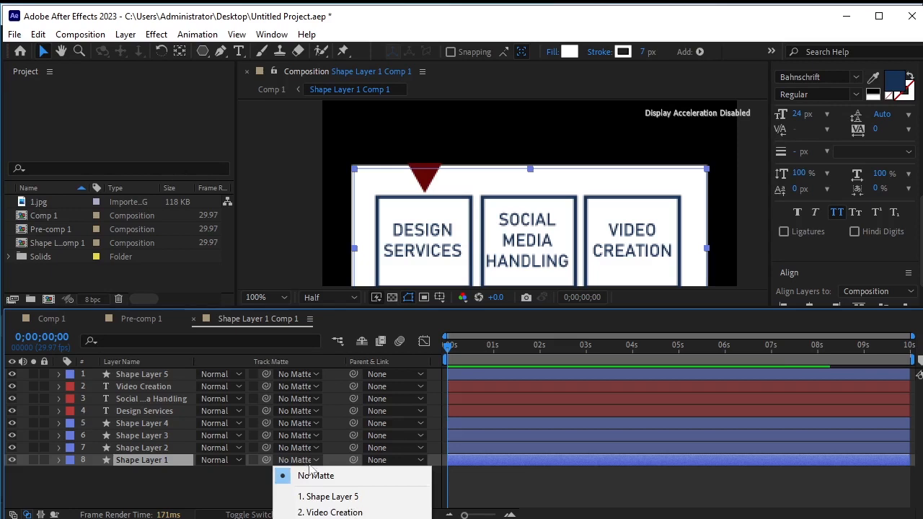
pyautogui.click(395, 497)
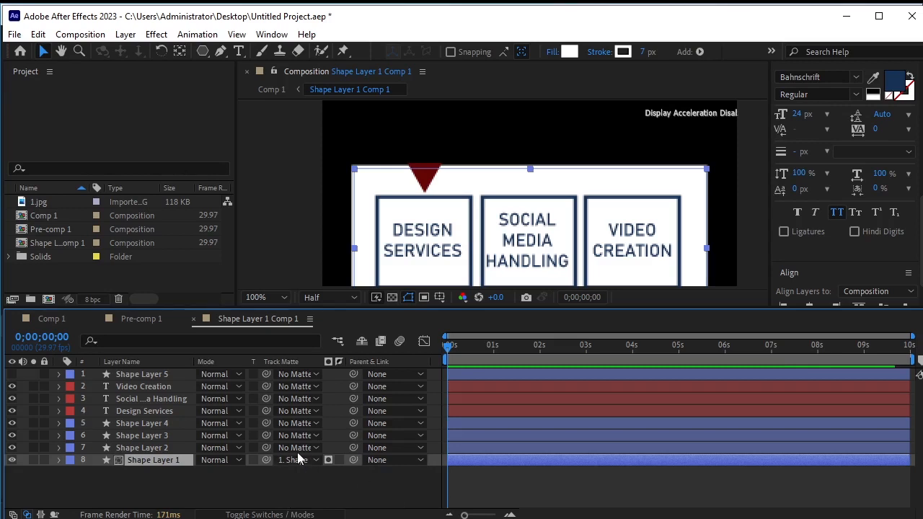
pyautogui.click(336, 459)
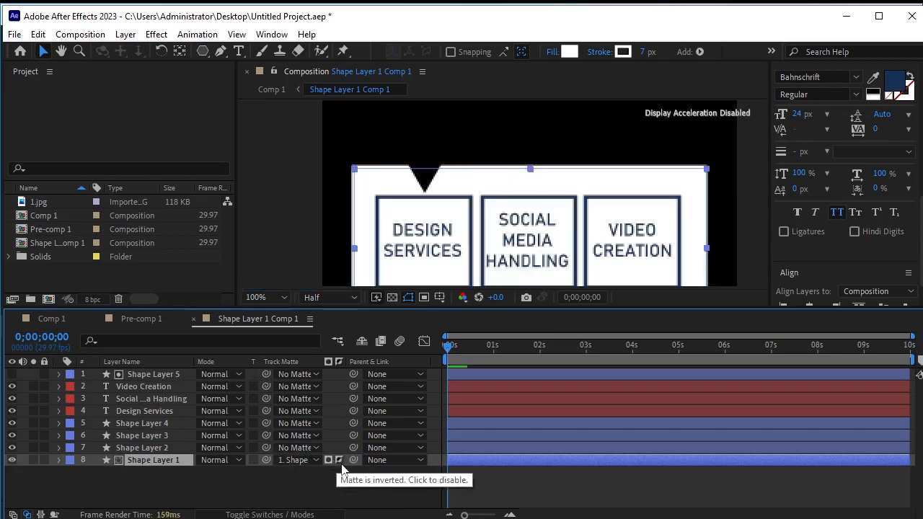
pyautogui.click(336, 477)
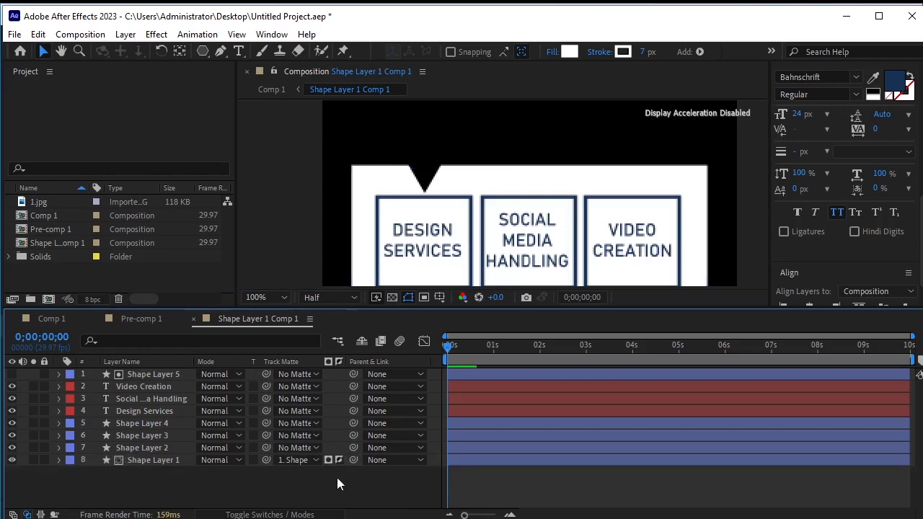
# Reveal the triangle layer's Position and set its first keyframe at 0 seconds
pyautogui.click(156, 372)
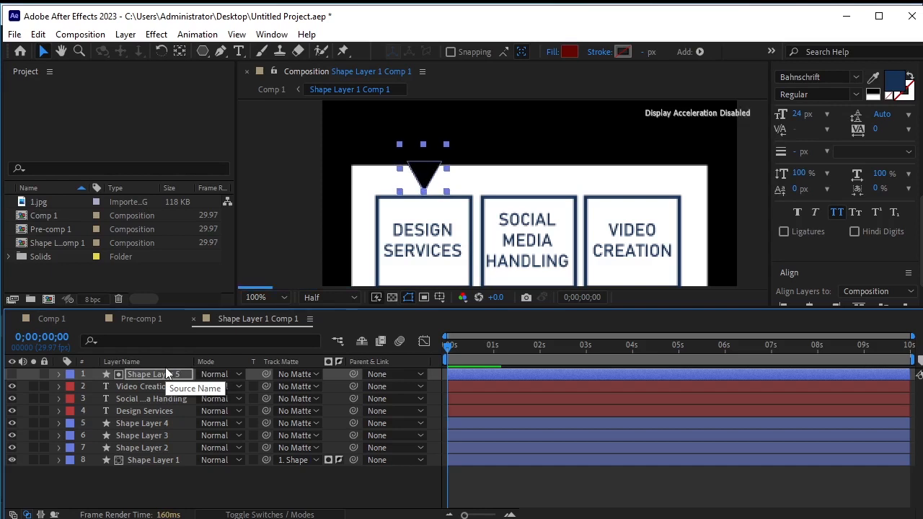
pyautogui.click(199, 483)
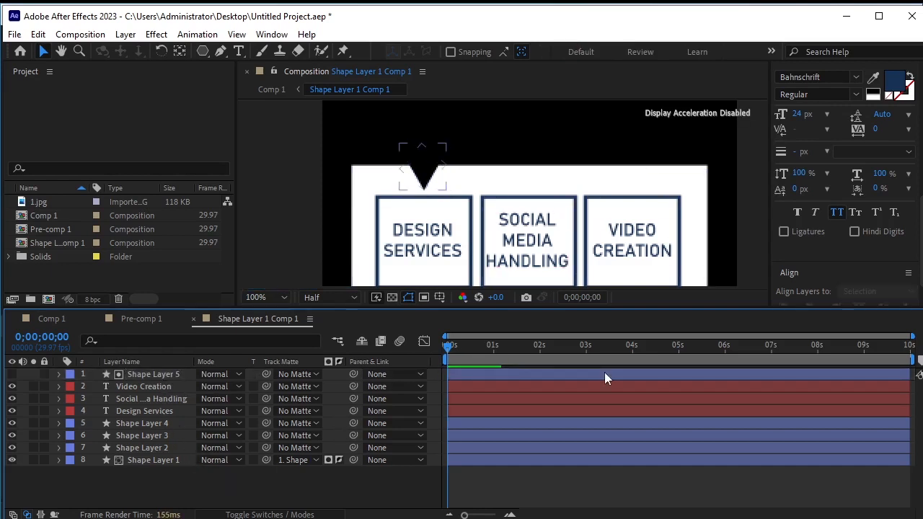
pyautogui.click(163, 374)
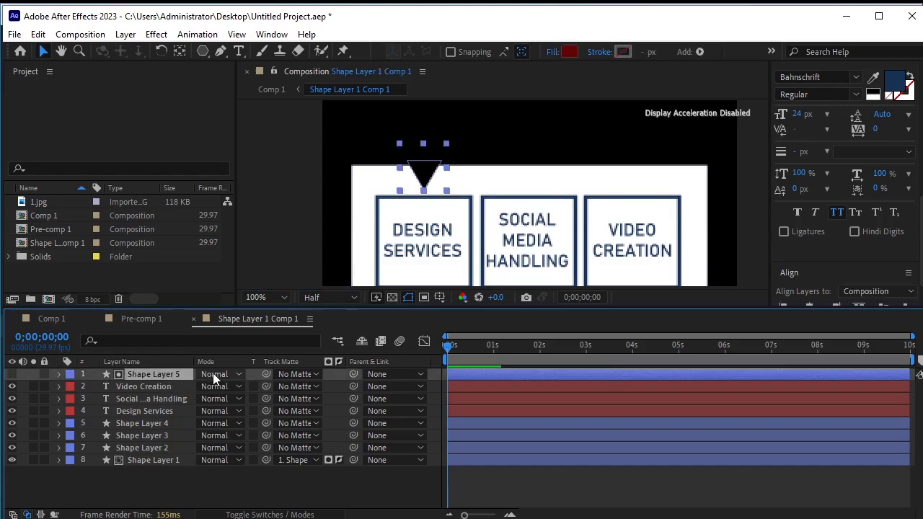
pyautogui.press('p')
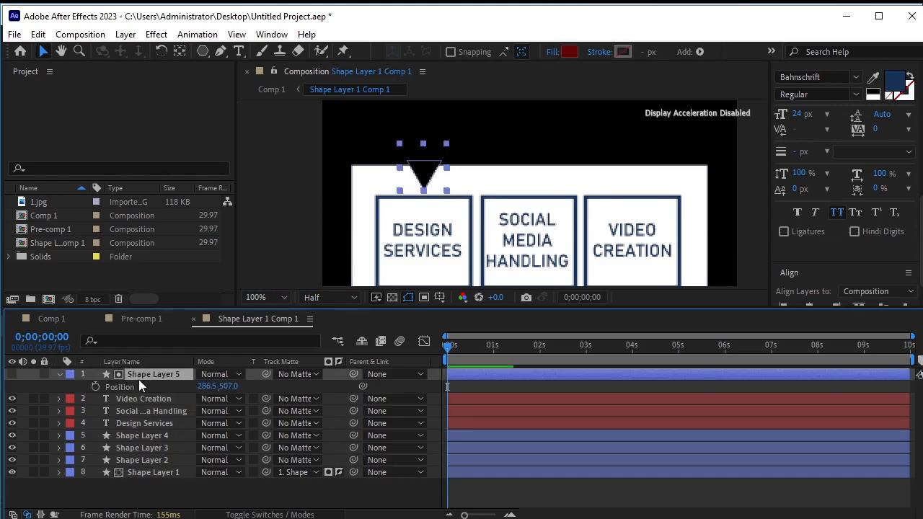
pyautogui.click(94, 386)
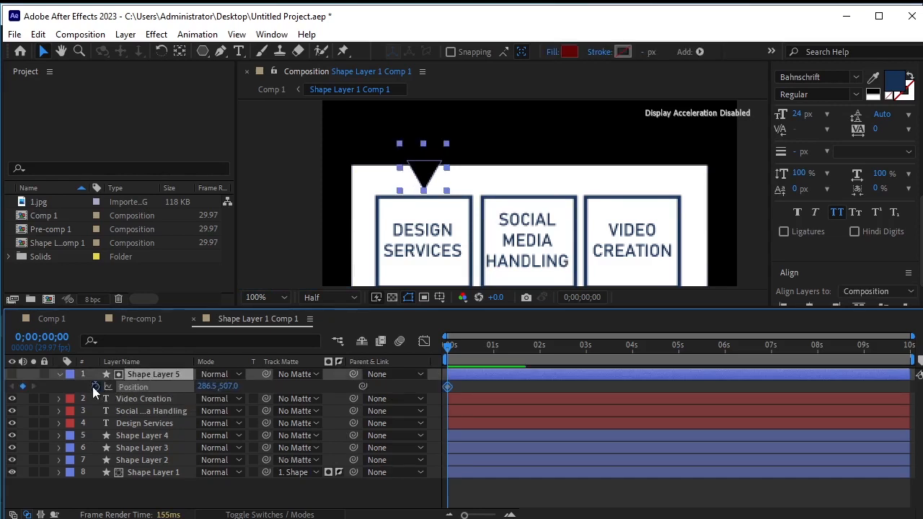
# Add a second Position keyframe for the triangle at 1 second
pyautogui.click(459, 350)
pyautogui.moveTo(465, 359); pyautogui.dragTo(497, 375)
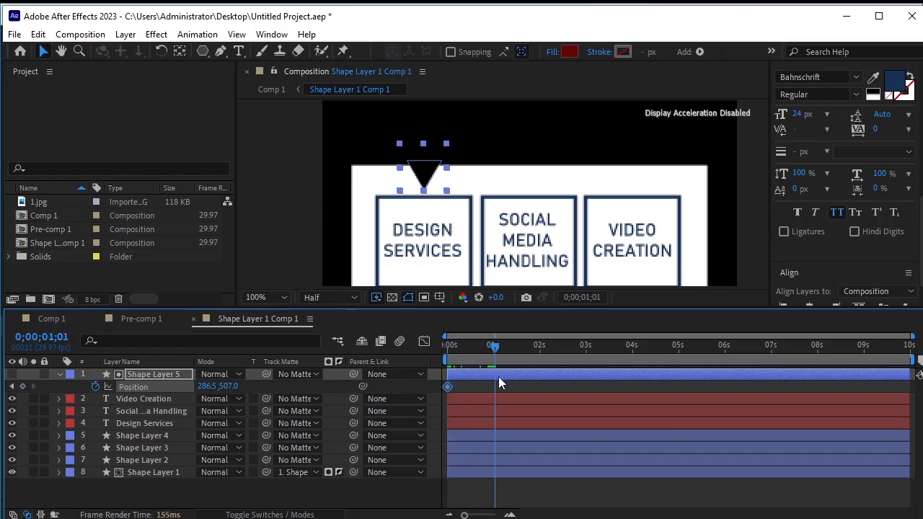
pyautogui.press('pageup')
pyautogui.click(23, 386)
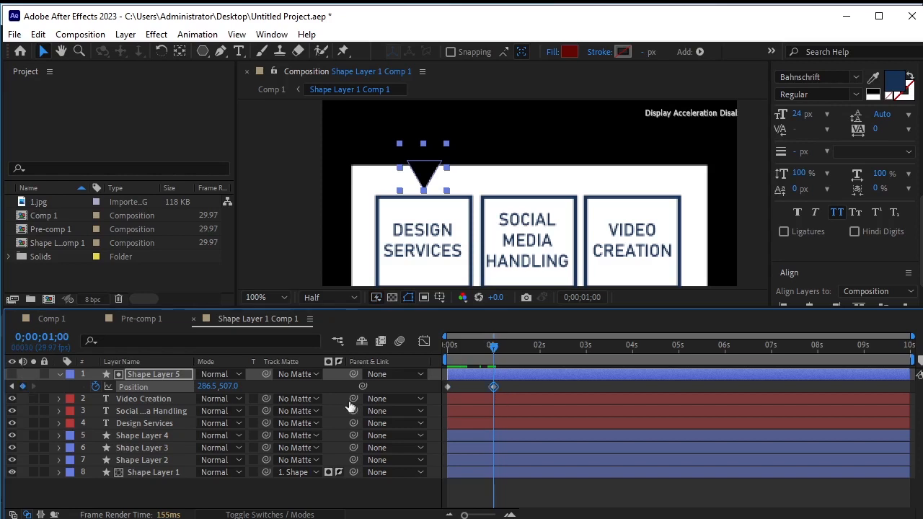
pyautogui.press('pagedown')
pyautogui.press('pagedown')
pyautogui.press('pagedown')
pyautogui.press('pagedown')
pyautogui.press('pagedown')
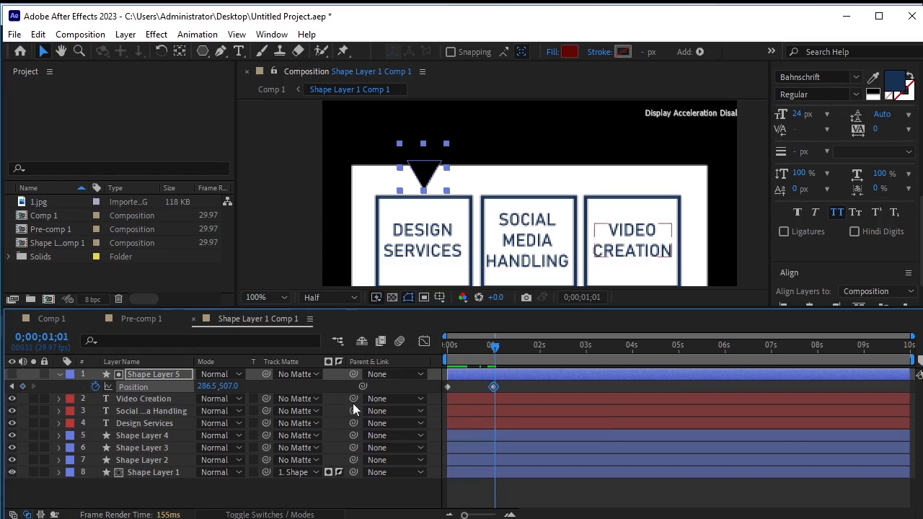
# Advance a few frames and set the triangle's Position to 431.5, 507 so it slides under the middle box
pyautogui.press('pagedown')
pyautogui.press('pagedown')
pyautogui.press('pagedown')
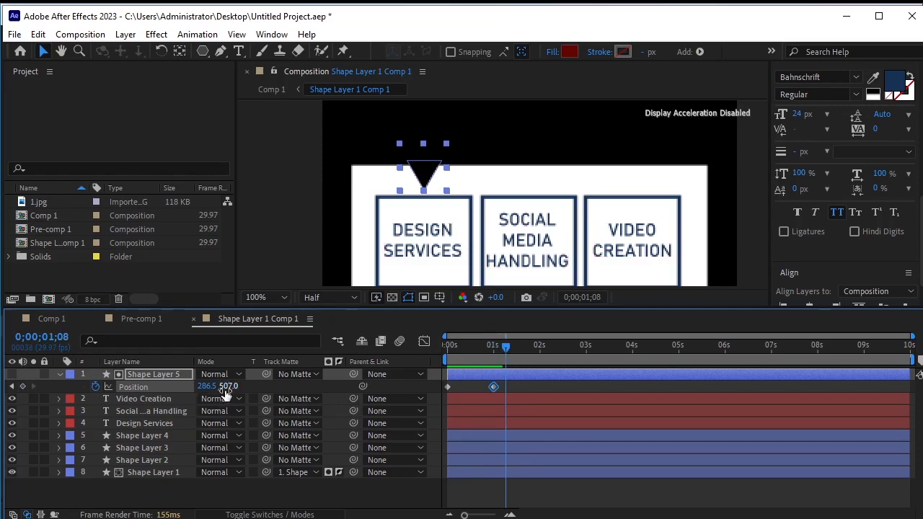
pyautogui.moveTo(207, 388); pyautogui.dragTo(318, 395)
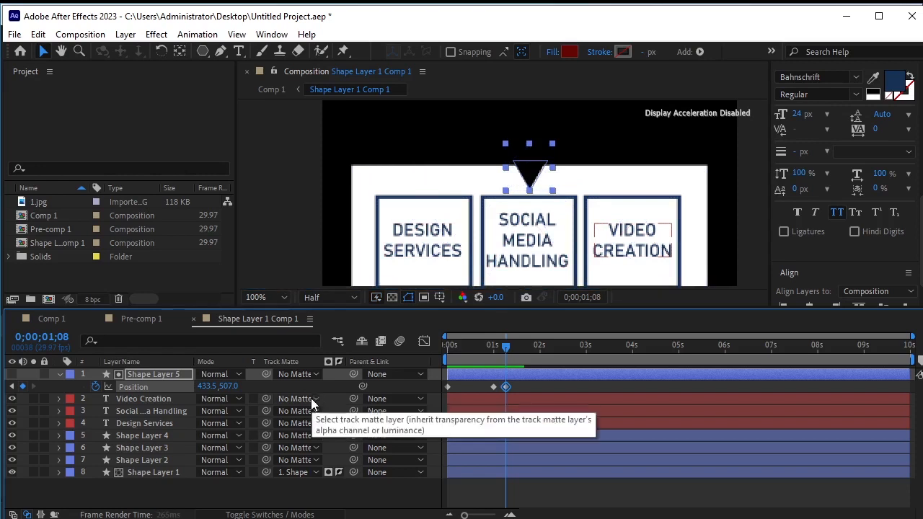
pyautogui.press('Left')
pyautogui.press('Left')
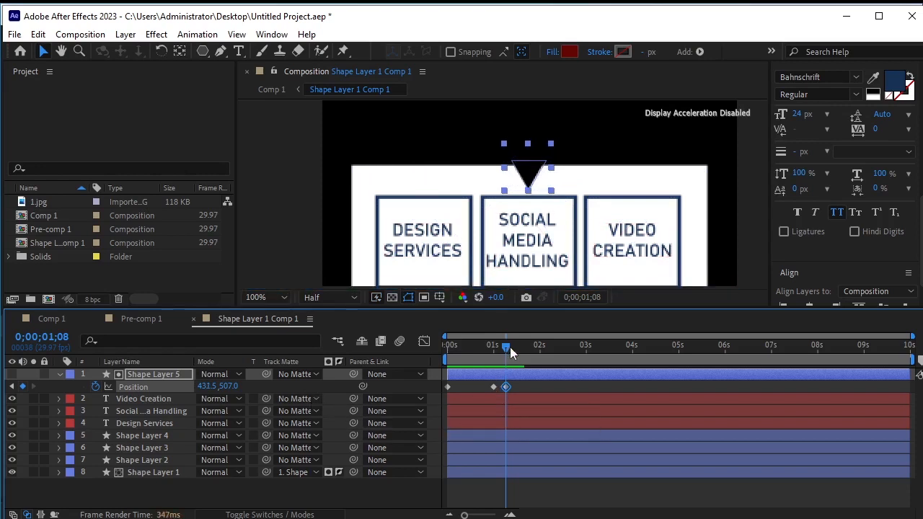
# Add a holding Position keyframe at 0;00;02;07, then at 0;00;02;14 set the triangle's Position to 576.5, 507 under the third box
pyautogui.moveTo(514, 347); pyautogui.dragTo(555, 363)
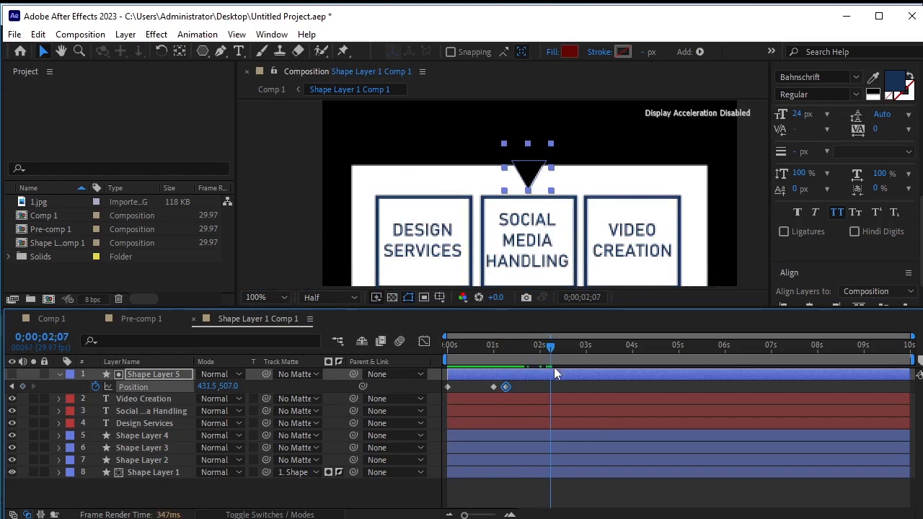
pyautogui.click(24, 386)
pyautogui.press('pagedown')
pyautogui.press('pagedown')
pyautogui.press('pagedown')
pyautogui.press('pagedown')
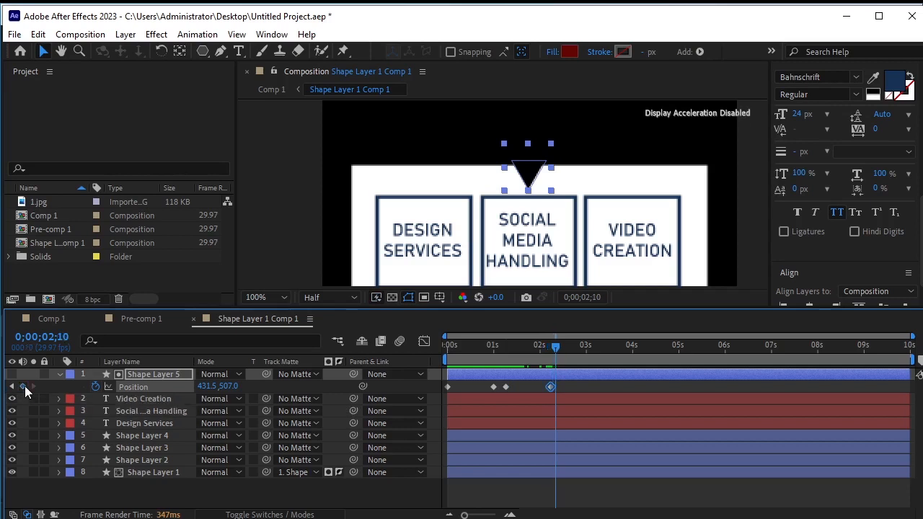
pyautogui.press('pagedown')
pyautogui.press('pagedown')
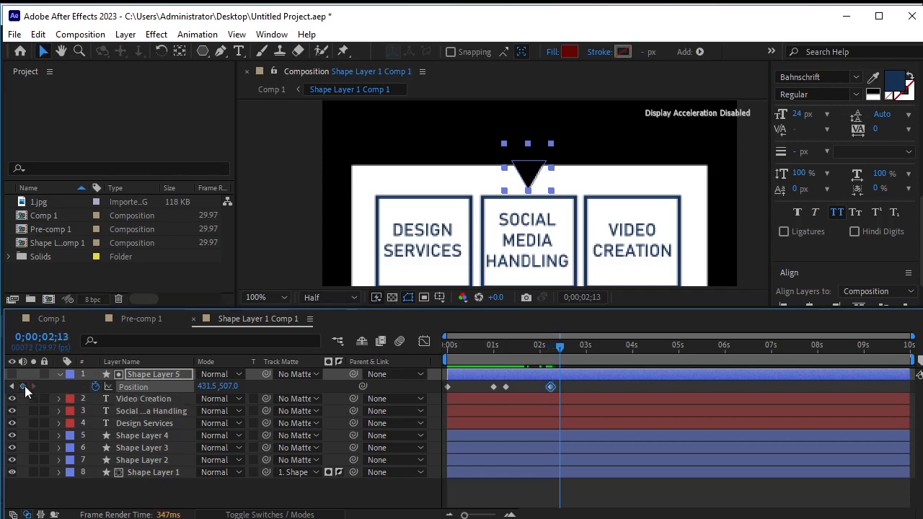
pyautogui.press('pagedown')
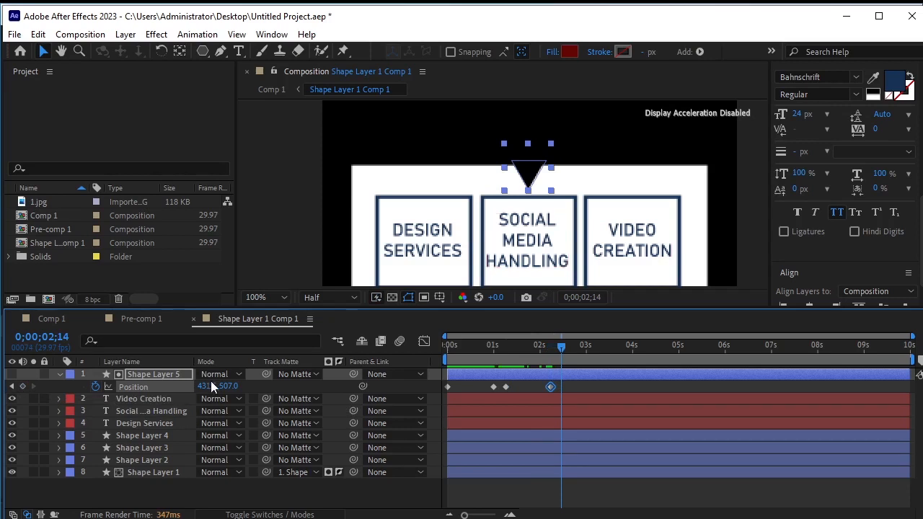
pyautogui.moveTo(203, 380); pyautogui.dragTo(332, 404)
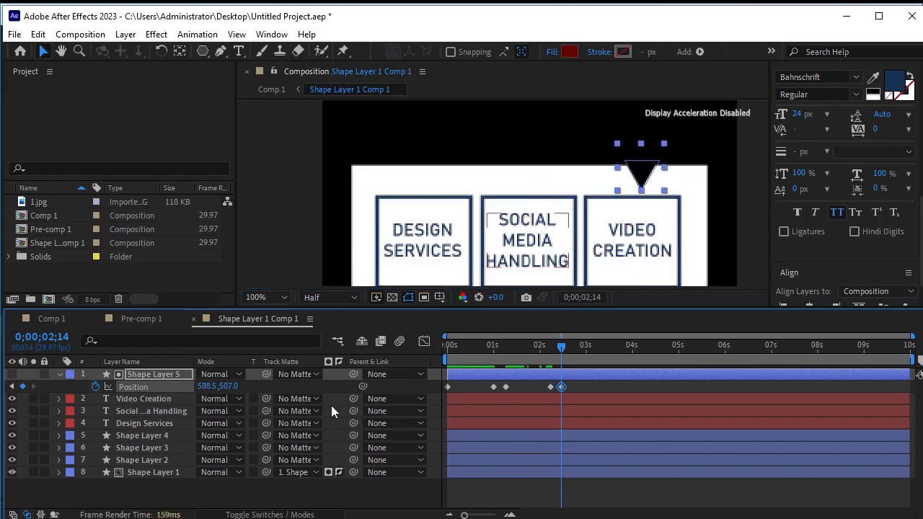
pyautogui.press('Left')
pyautogui.press('Left')
pyautogui.press('Left')
pyautogui.press('Left')
pyautogui.press('Left')
pyautogui.press('Left')
pyautogui.press('Left')
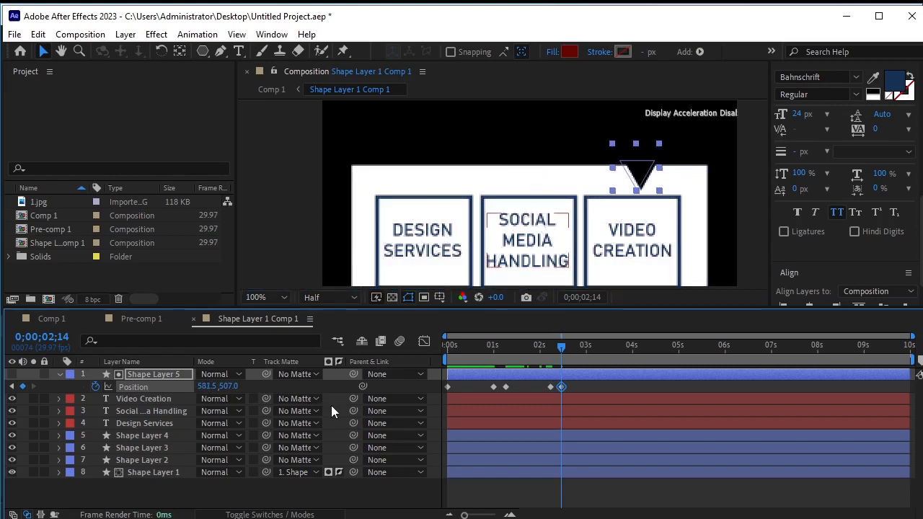
pyautogui.press('Left')
pyautogui.press('Left')
pyautogui.press('Left')
pyautogui.press('Left')
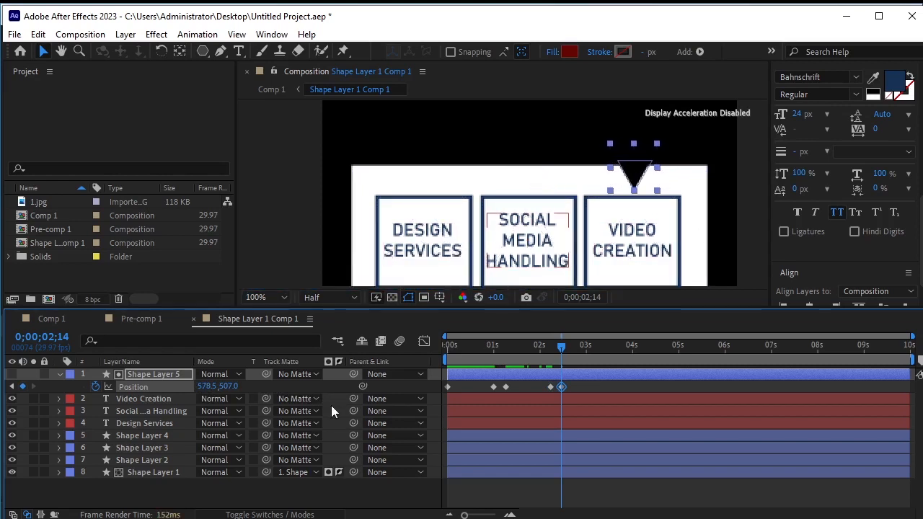
pyautogui.press('Left')
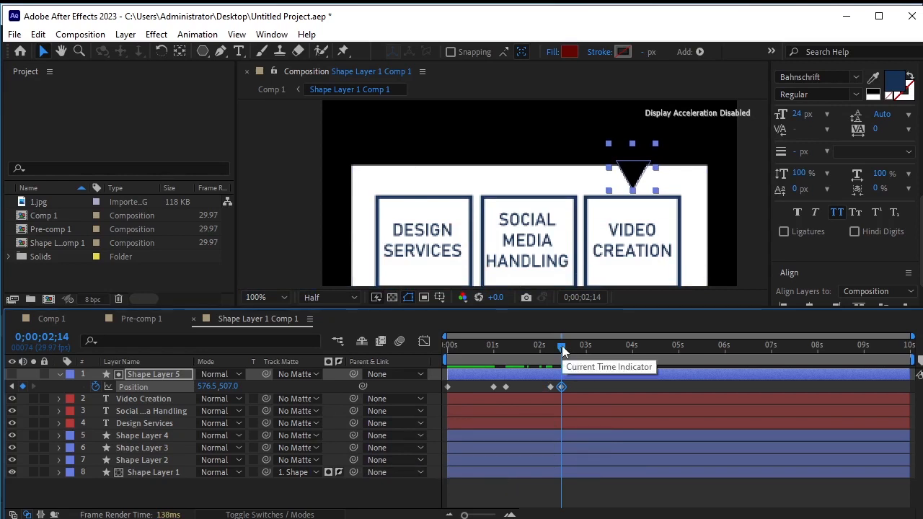
# Preview the triangle animation from the start of the composition
pyautogui.click(350, 484)
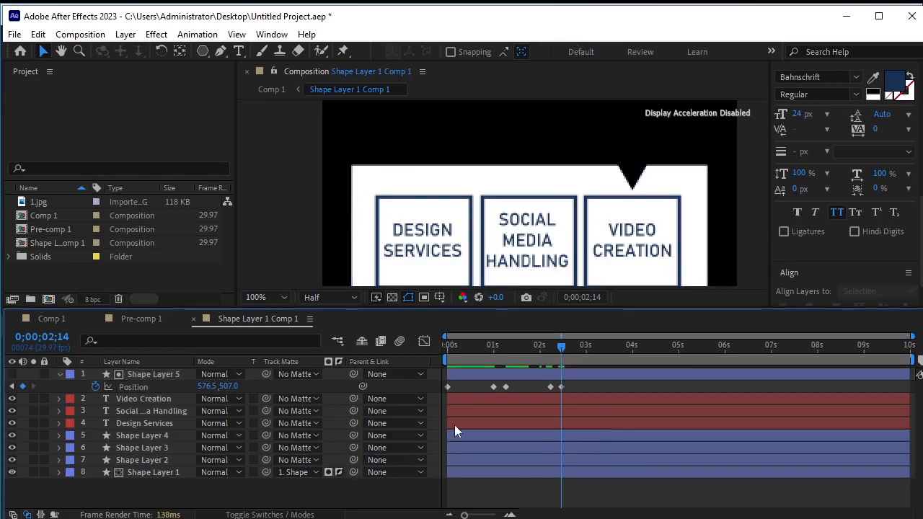
pyautogui.moveTo(563, 342); pyautogui.dragTo(375, 356)
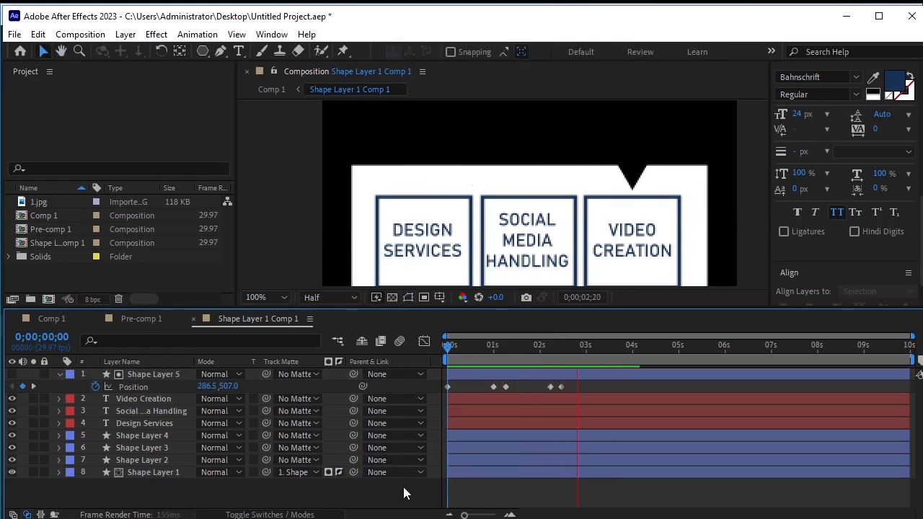
pyautogui.press('space')
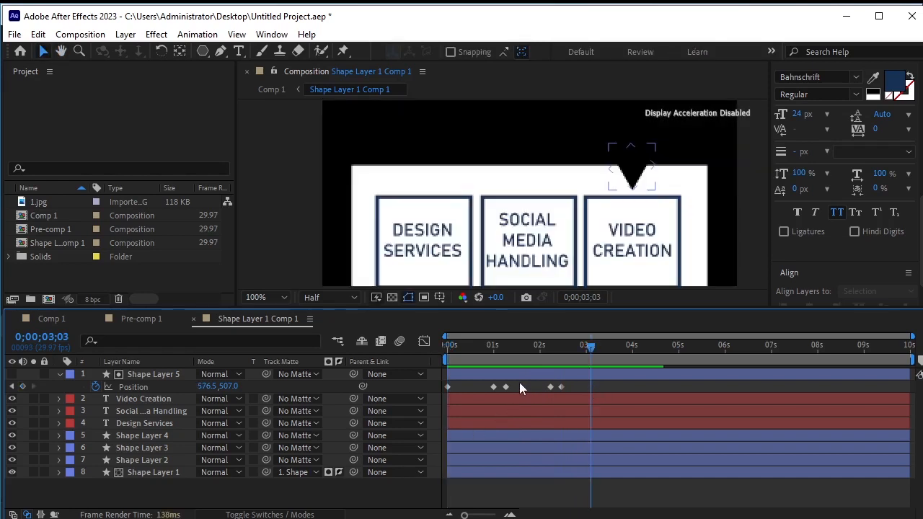
# Select the triangle's first pair of moving keyframes and sharpen their easing in the speed graph
pyautogui.moveTo(507, 383); pyautogui.dragTo(488, 393)
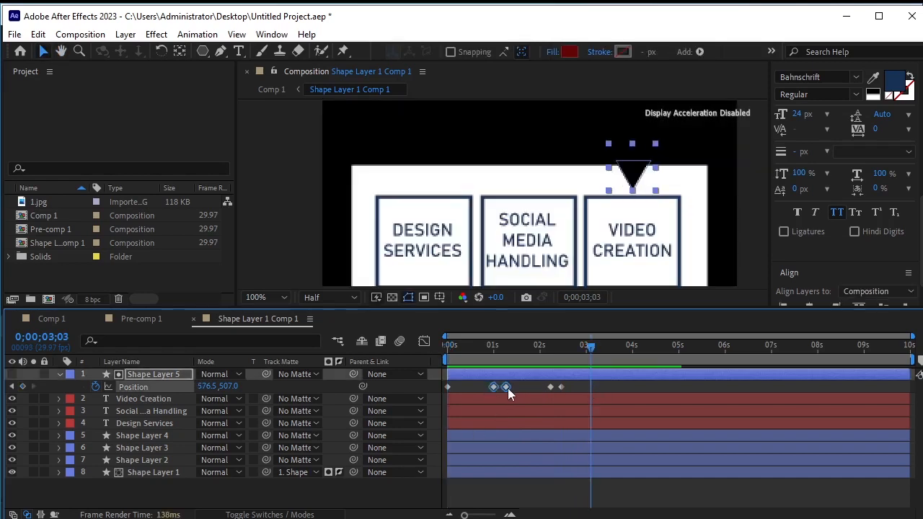
pyautogui.click(423, 341)
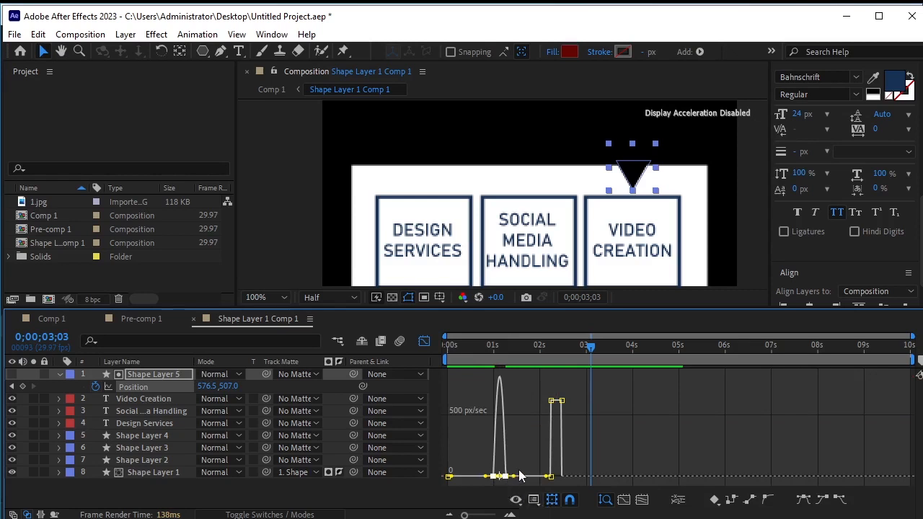
pyautogui.press('=')
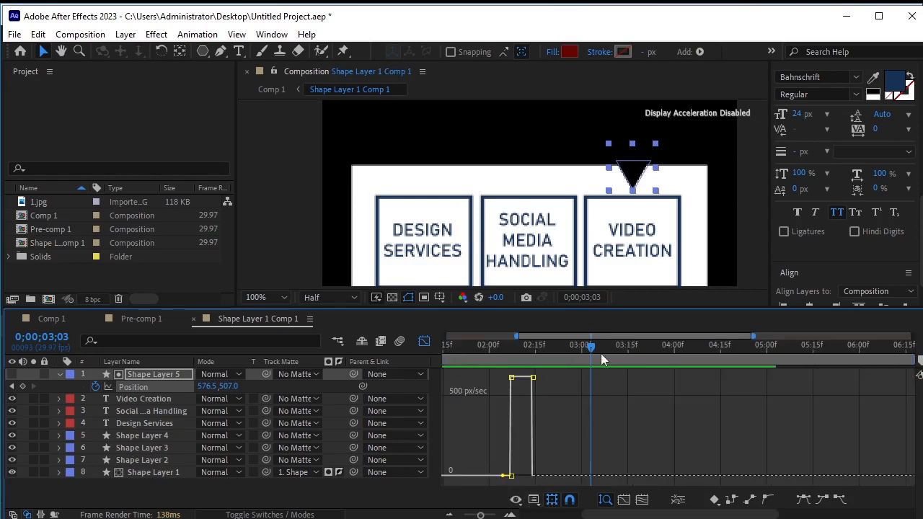
pyautogui.moveTo(587, 351); pyautogui.dragTo(506, 363)
pyautogui.press('=')
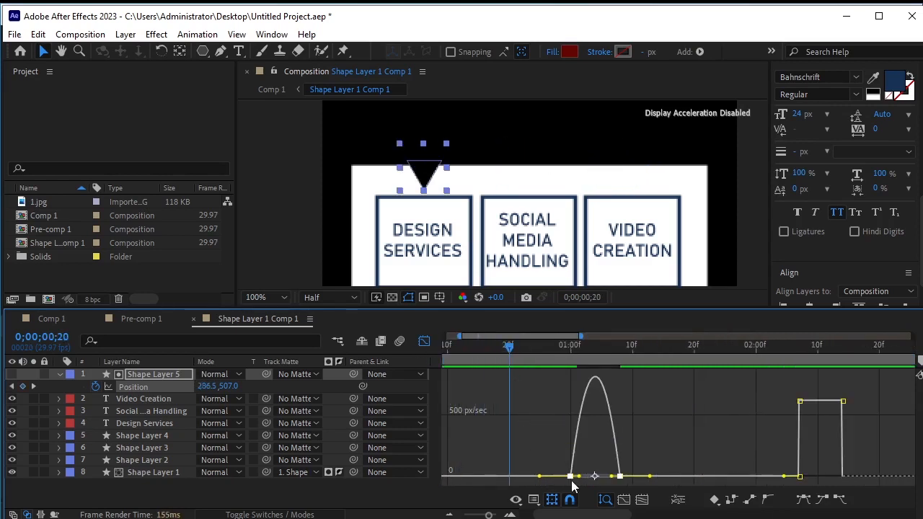
pyautogui.click(571, 476)
pyautogui.moveTo(579, 476); pyautogui.dragTo(619, 479)
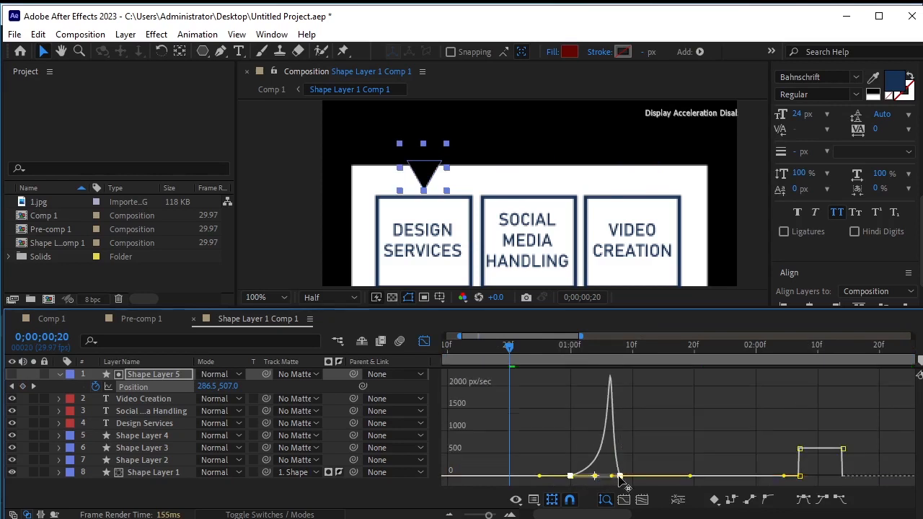
pyautogui.click(423, 341)
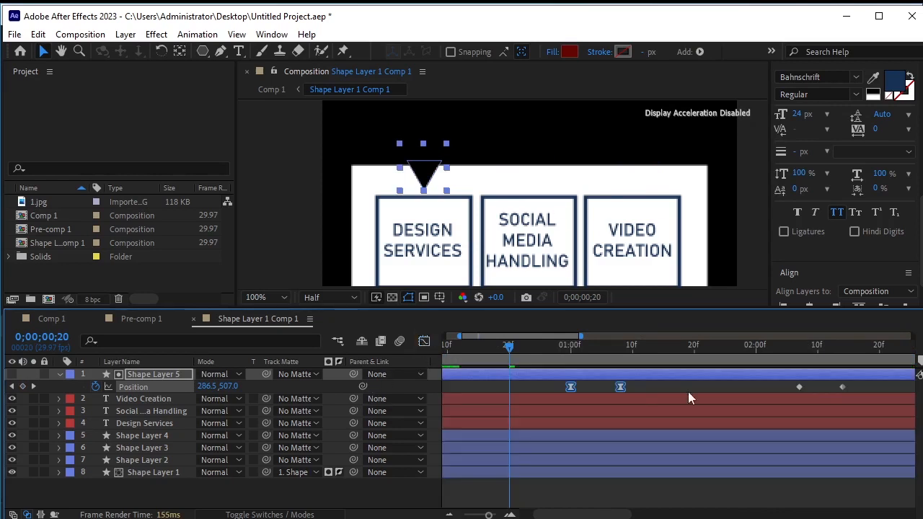
# Apply Easy Ease to the triangle's second pair of moving keyframes
pyautogui.click(857, 387)
pyautogui.moveTo(857, 387); pyautogui.dragTo(787, 389)
pyautogui.press('F9')
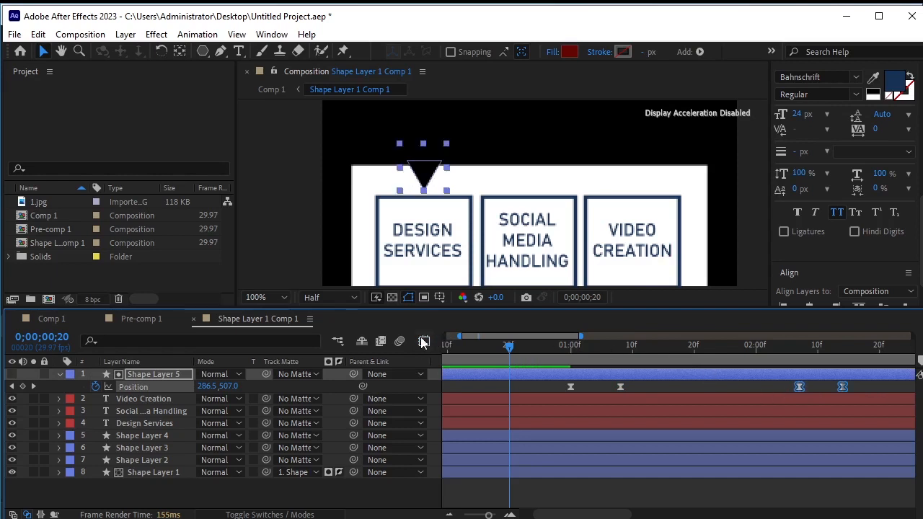
# Sharpen the easing of the triangle's second movement in the speed graph
pyautogui.click(423, 341)
pyautogui.moveTo(512, 355); pyautogui.dragTo(817, 405)
pyautogui.press('=')
pyautogui.press('=')
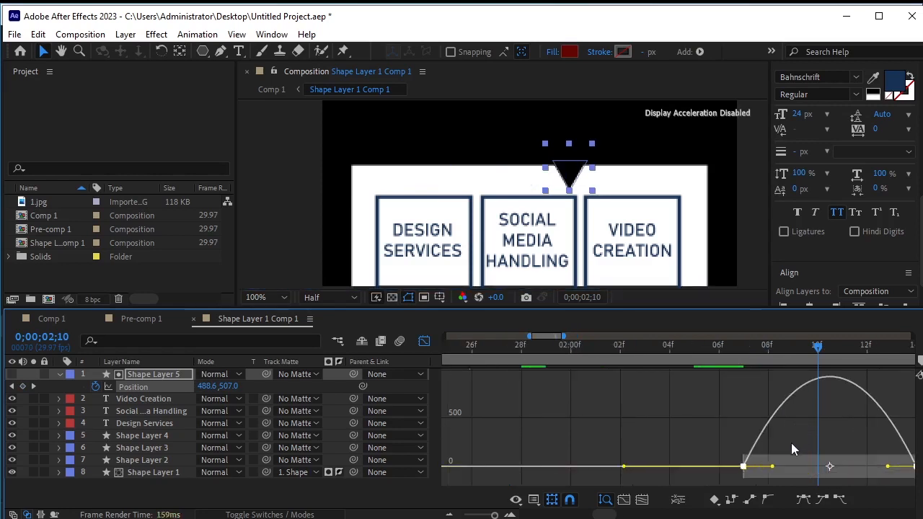
pyautogui.moveTo(773, 467); pyautogui.dragTo(866, 479)
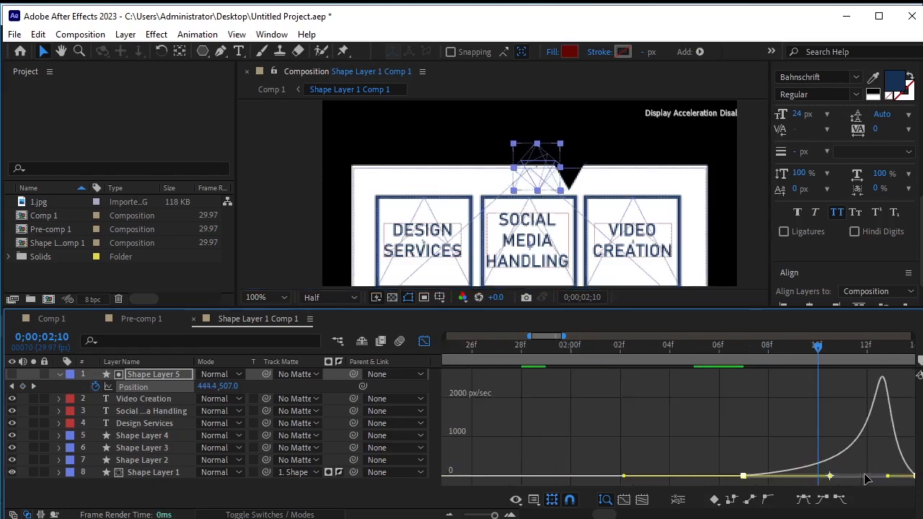
pyautogui.click(424, 342)
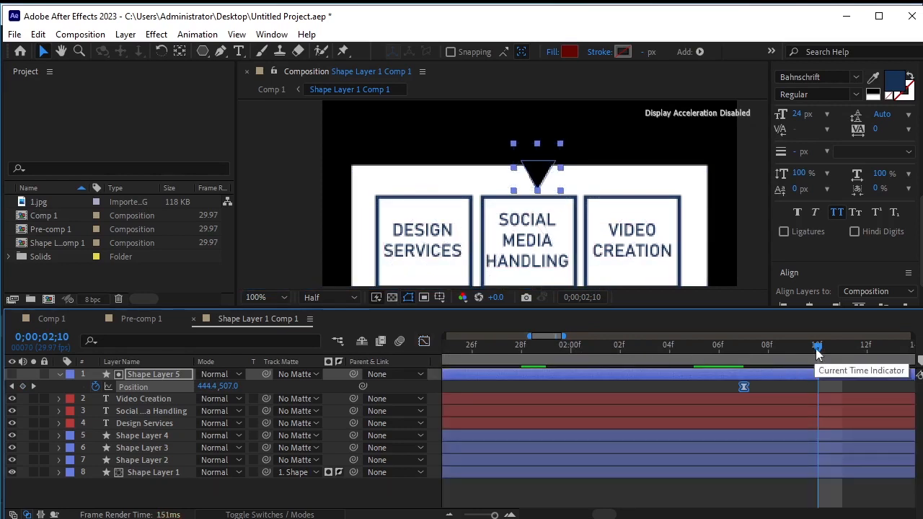
# Preview the triangle animation from the start
pyautogui.moveTo(494, 515); pyautogui.dragTo(465, 515)
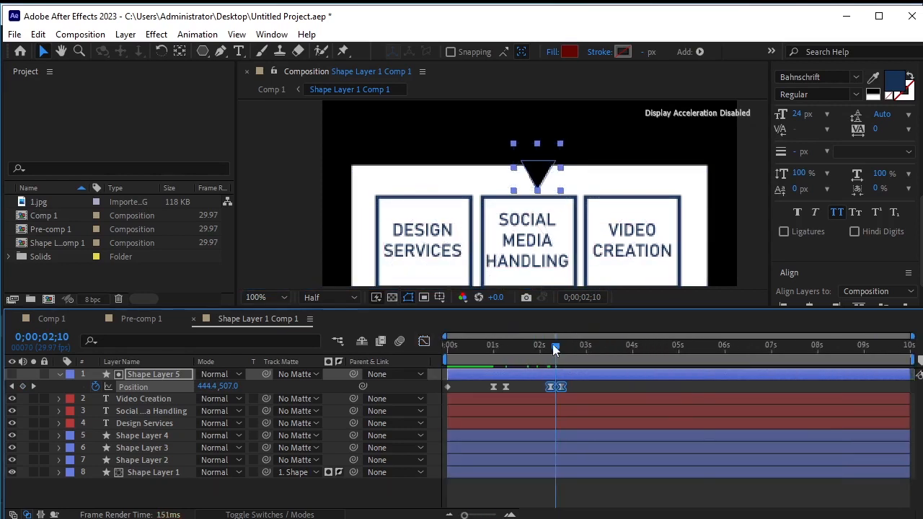
pyautogui.moveTo(555, 349); pyautogui.dragTo(331, 370)
pyautogui.click(386, 496)
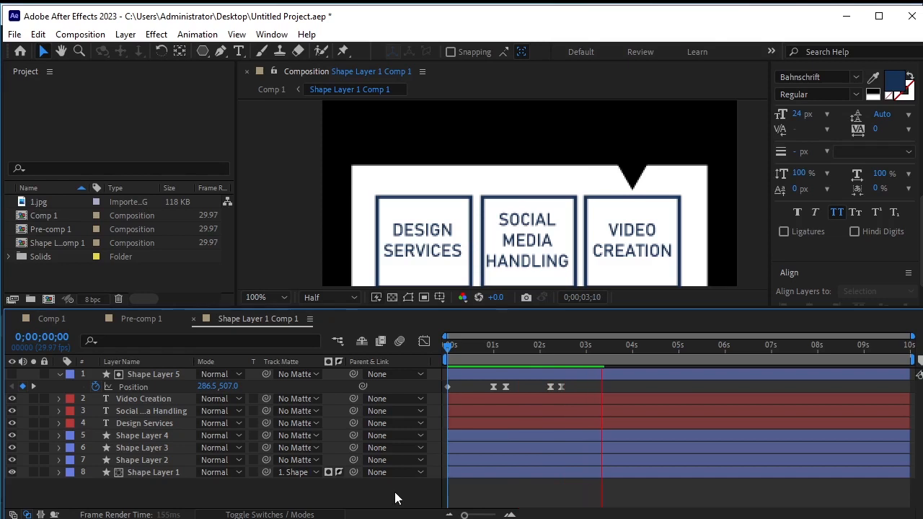
pyautogui.moveTo(629, 346); pyautogui.dragTo(437, 350)
pyautogui.press('space')
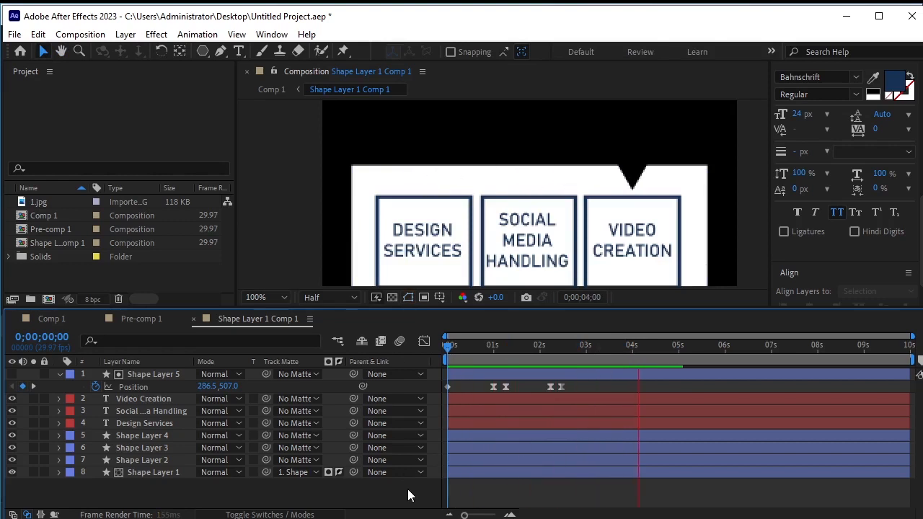
pyautogui.press('space')
# Switch to the main composition and preview it from the start
pyautogui.click(46, 316)
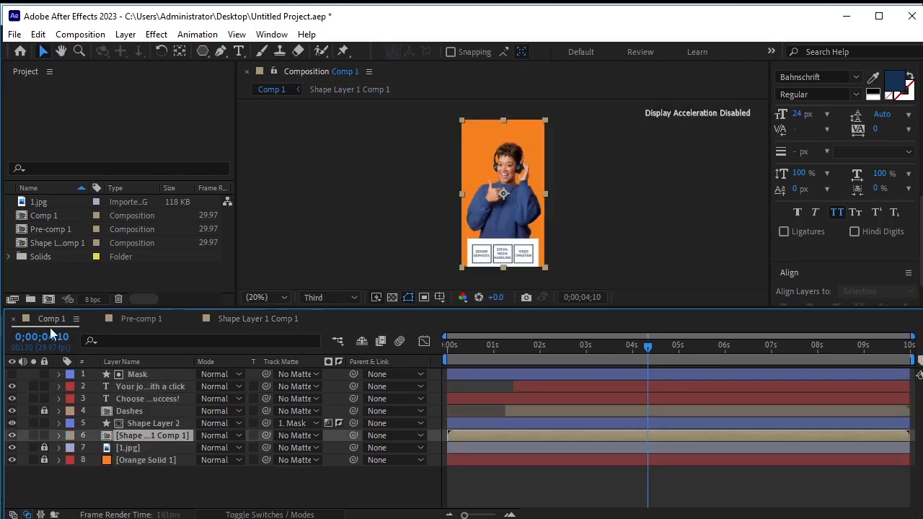
pyautogui.click(242, 499)
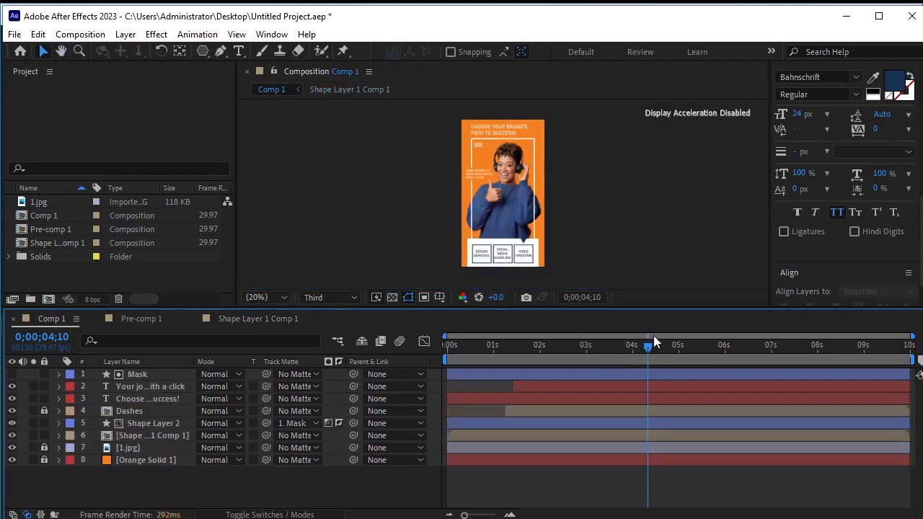
pyautogui.moveTo(648, 351); pyautogui.dragTo(425, 353)
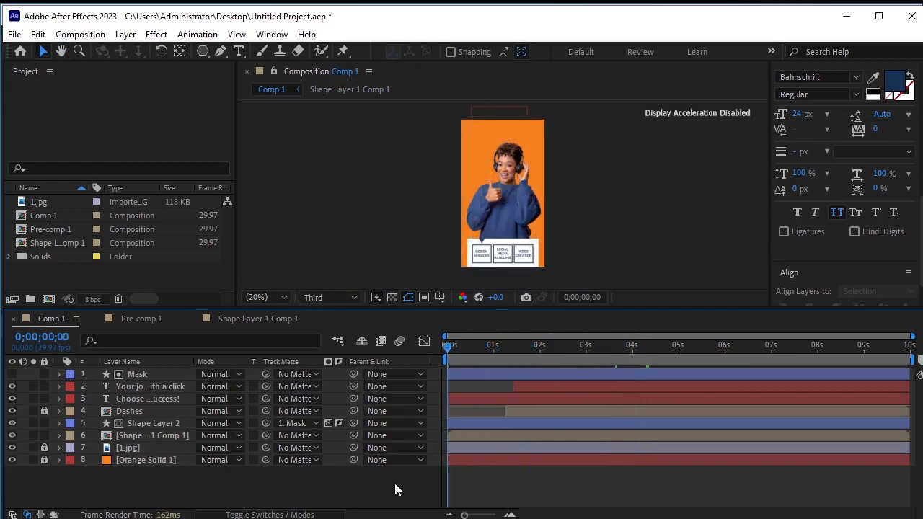
pyautogui.press('space')
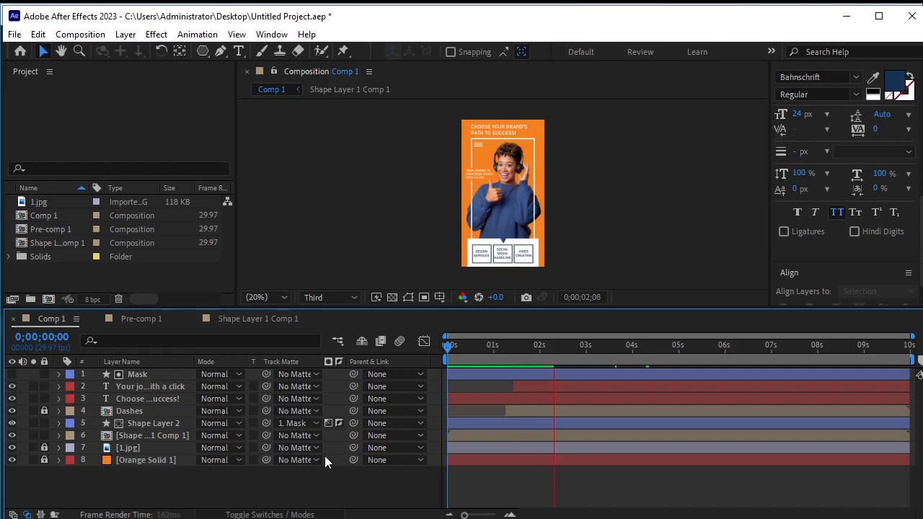
# In the boxes composition, slide the triangle layer with its keyframes to start at about 2 seconds
pyautogui.click(246, 317)
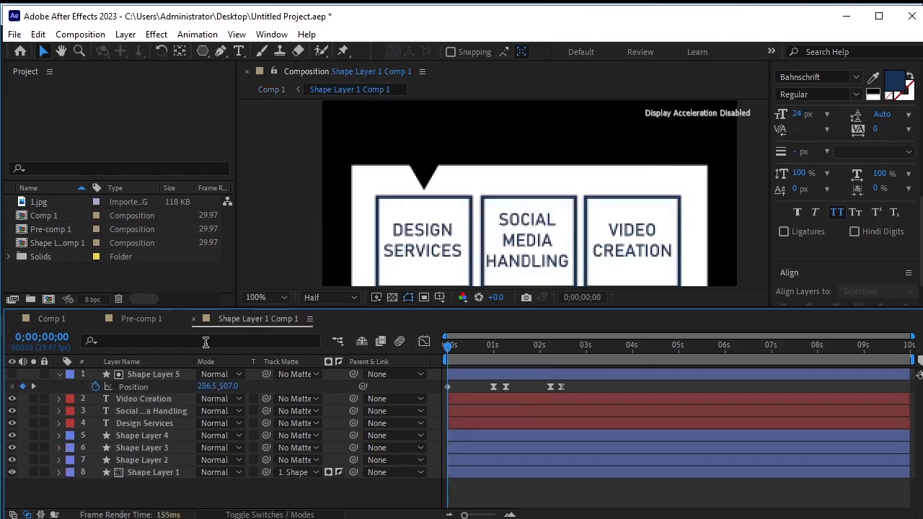
pyautogui.click(478, 374)
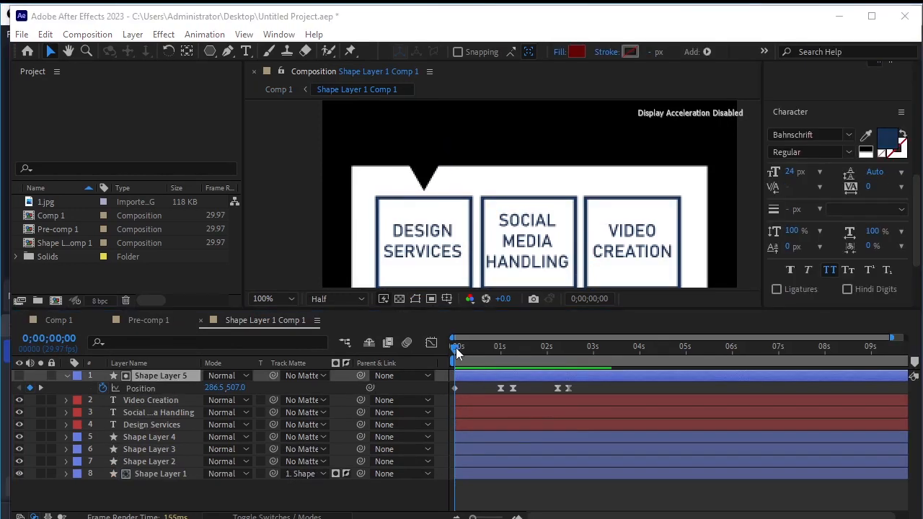
pyautogui.moveTo(455, 347); pyautogui.dragTo(554, 382)
pyautogui.moveTo(488, 376); pyautogui.dragTo(587, 379)
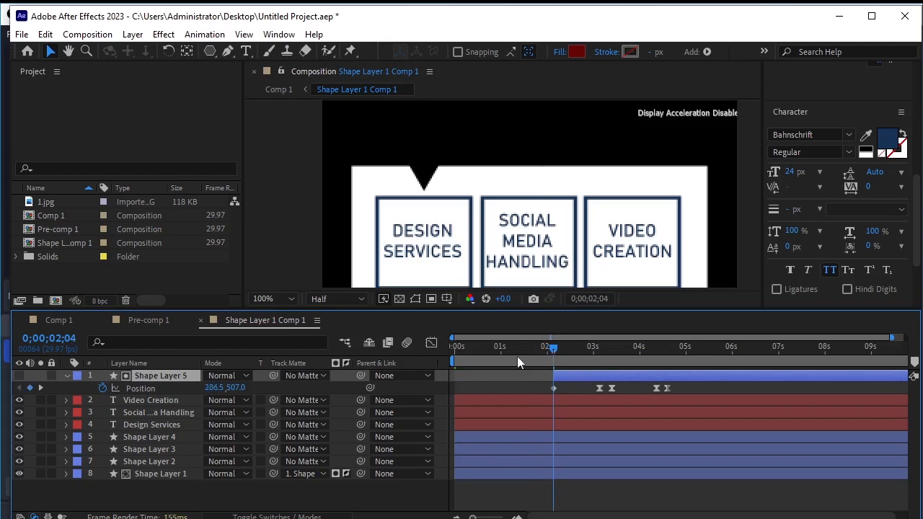
# Return to the start and preview the main composition
pyautogui.press('Home')
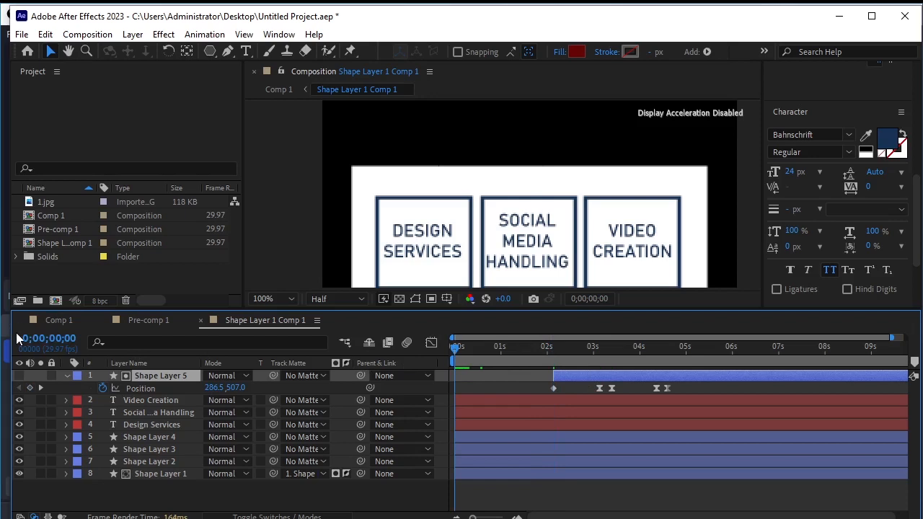
pyautogui.click(48, 319)
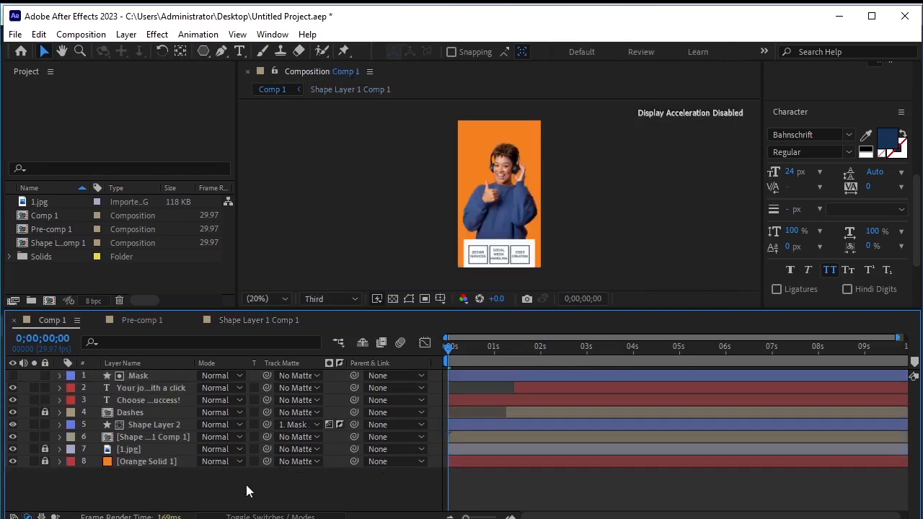
pyautogui.press('space')
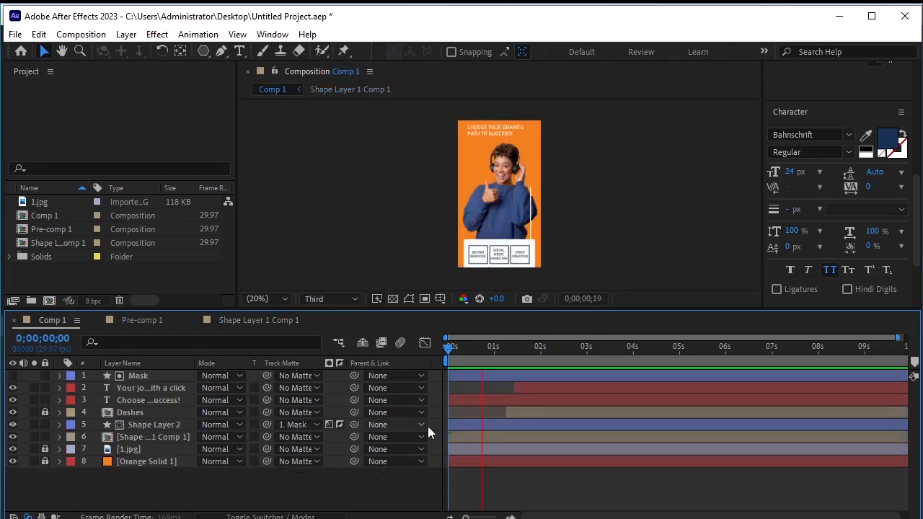